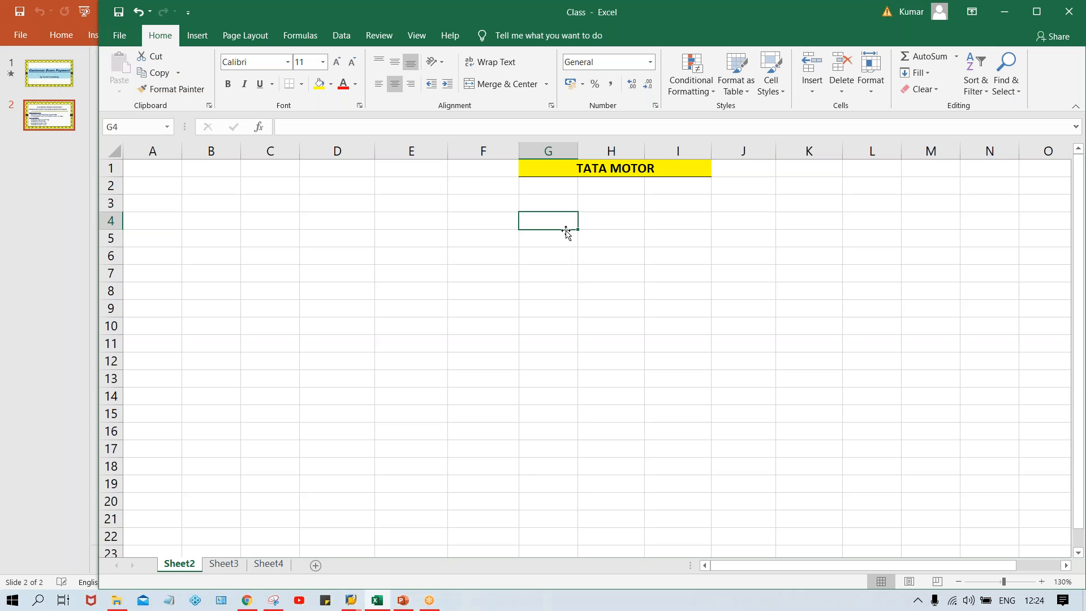
# List customers A, B, C, D, E, F, G and H down cells G5 to G12.
pyautogui.press('Return')
pyautogui.write('A')
pyautogui.press('Return')
pyautogui.write('B')
pyautogui.press('Return')
pyautogui.write('C')
pyautogui.press('Return')
pyautogui.write('D')
pyautogui.press('Return')
pyautogui.write('E')
pyautogui.press('Return')
pyautogui.write('F')
pyautogui.press('Return')
pyautogui.write('G')
pyautogui.press('Return')
pyautogui.write('H')
pyautogui.press('Return')
# Enter the heading CUST. in cell G4 above the customer letters and make it bold.
pyautogui.click(562, 224)
pyautogui.write('CU')
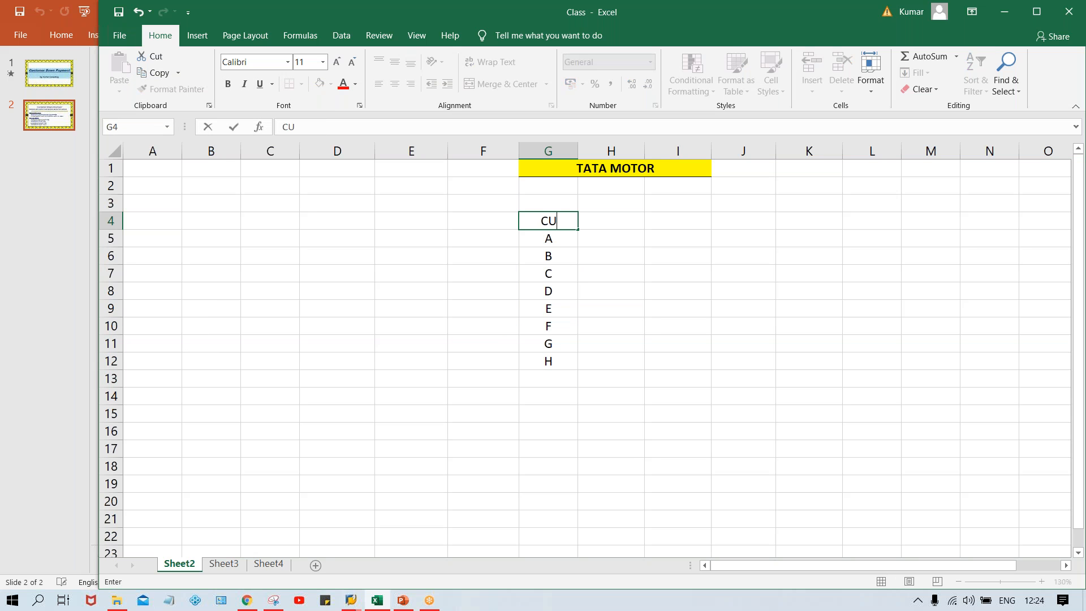
pyautogui.write('ST.')
pyautogui.hotkey('ctrl', 'Return')
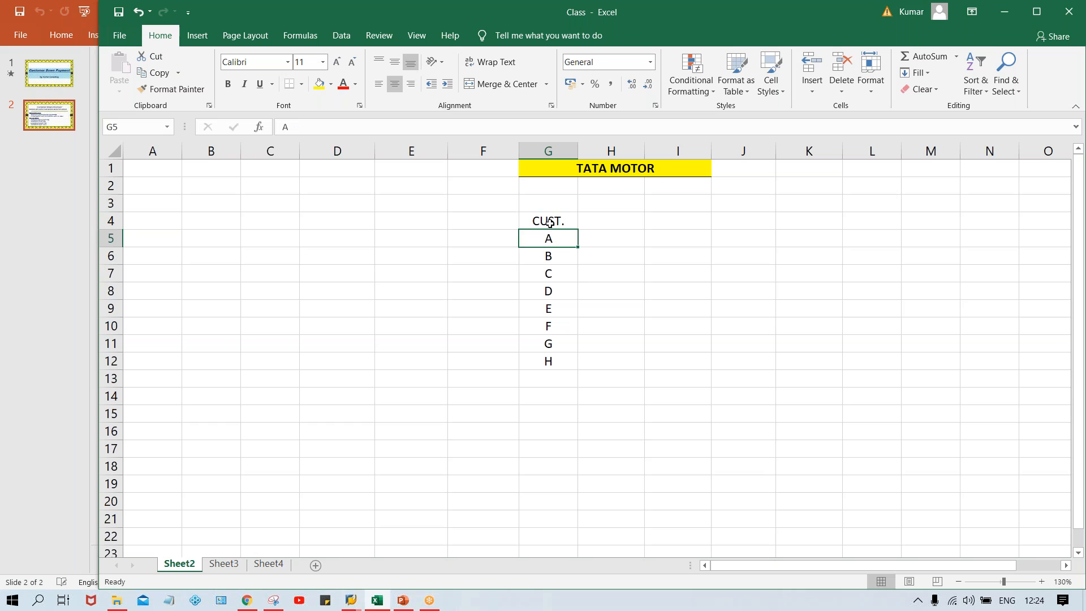
pyautogui.hotkey('ctrl', 'b')
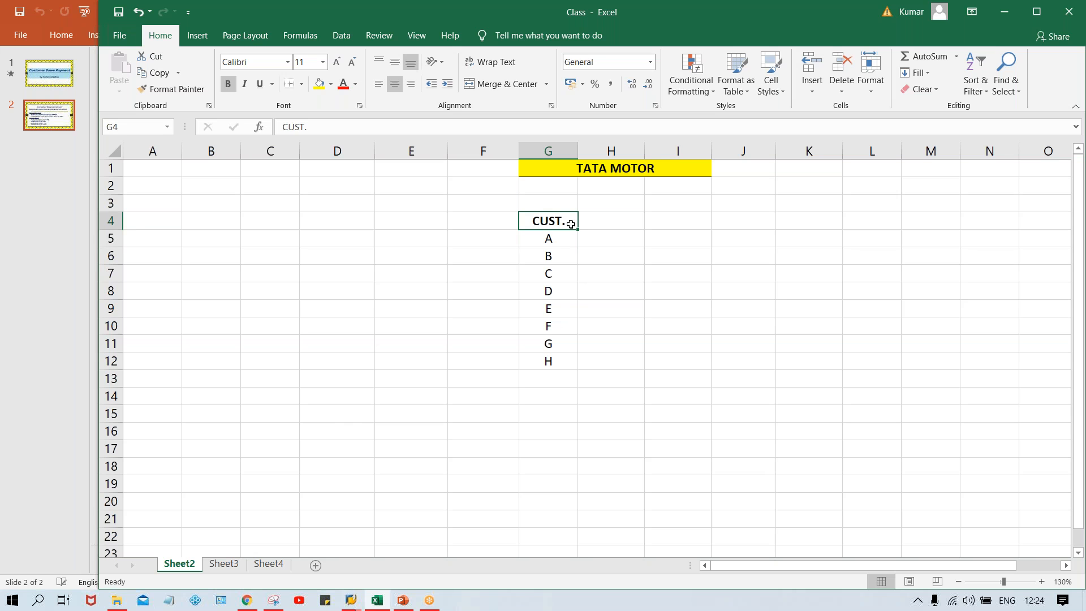
# Add the bold heading AMT. in cell H4 beside the CUST. heading.
pyautogui.click(629, 240)
pyautogui.click(593, 215)
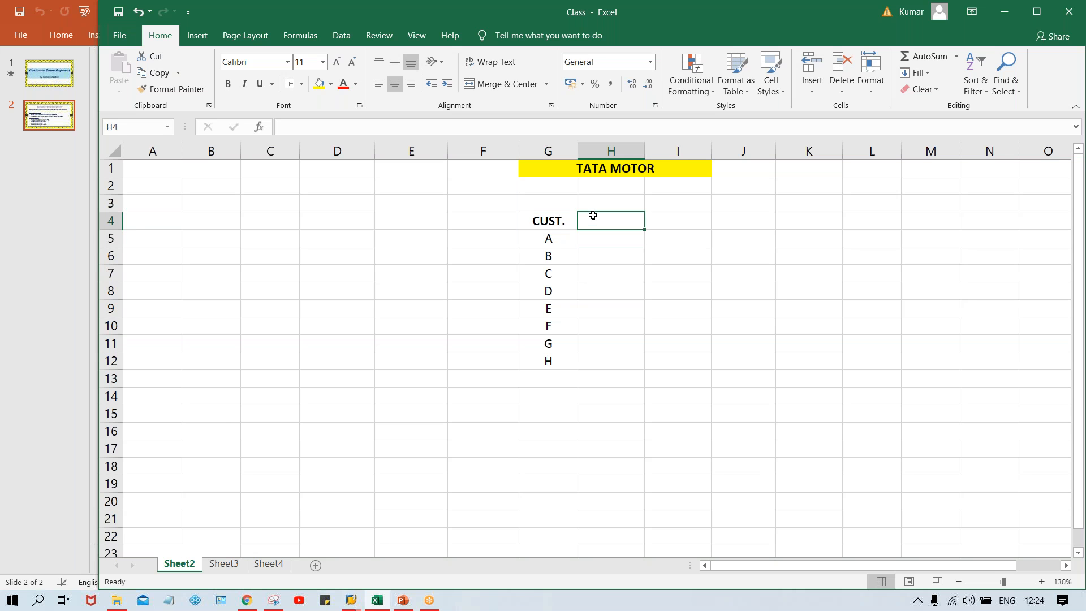
pyautogui.write('AMT.')
pyautogui.press('Return')
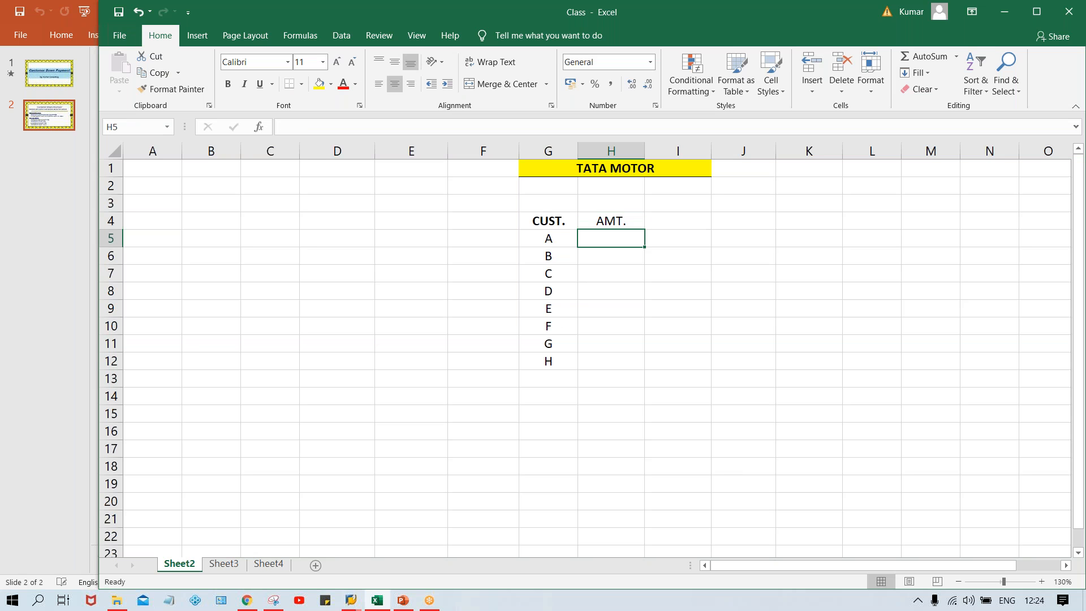
pyautogui.press('Up')
pyautogui.hotkey('ctrl', 'b')
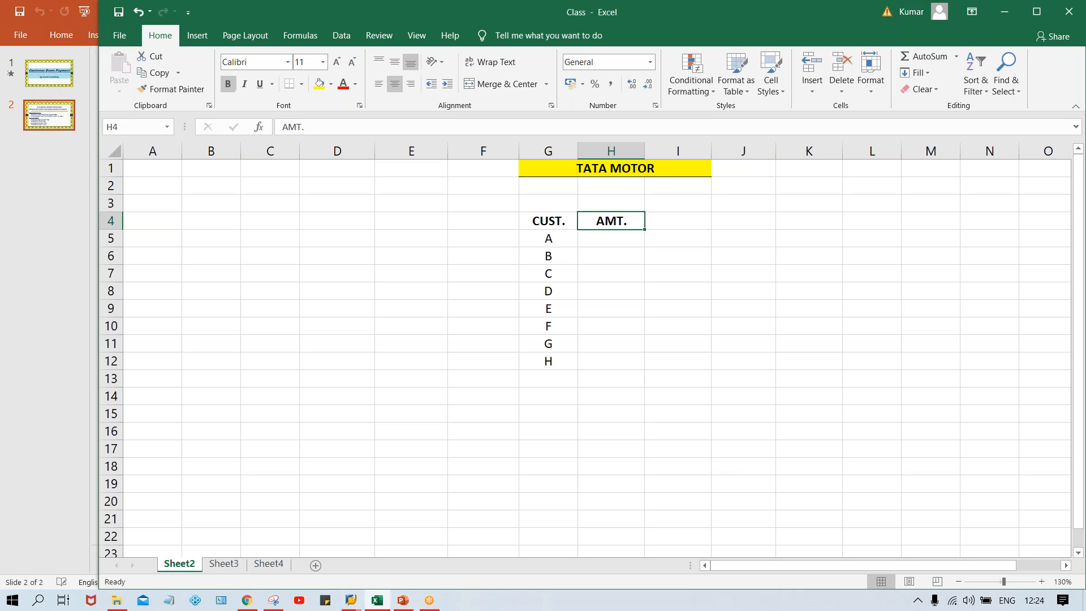
# Enter the amounts 1000, 5000, 4000, 6000, 3000, 5500, 3500 and 4000 in H5:H12 for customers A to H.
pyautogui.click(619, 241)
pyautogui.write('1000')
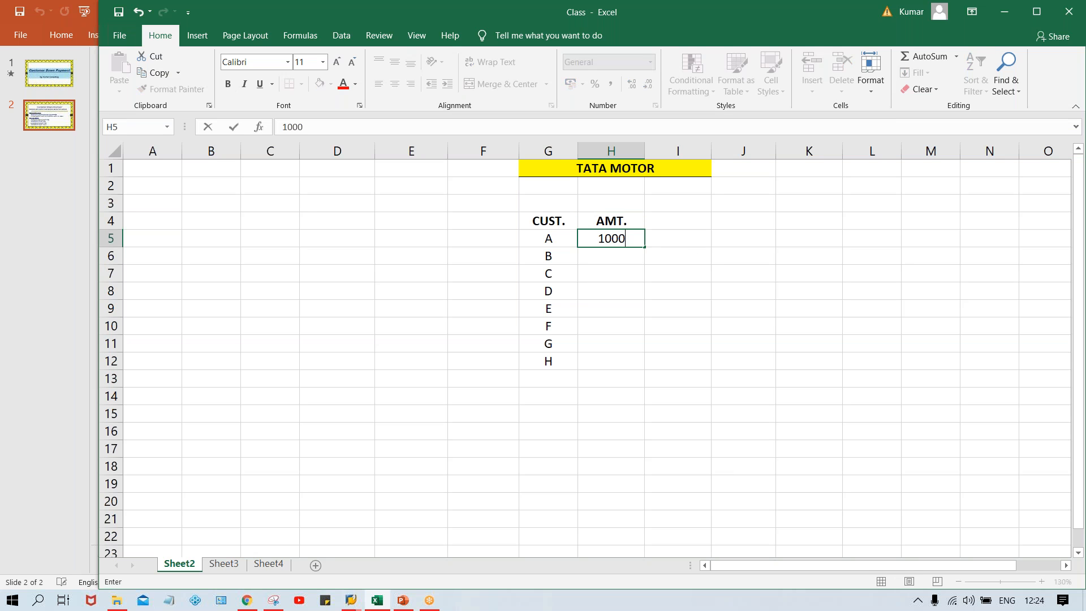
pyautogui.press('Return')
pyautogui.write('5000')
pyautogui.press('Return')
pyautogui.write('4000')
pyautogui.press('Return')
pyautogui.write('6000')
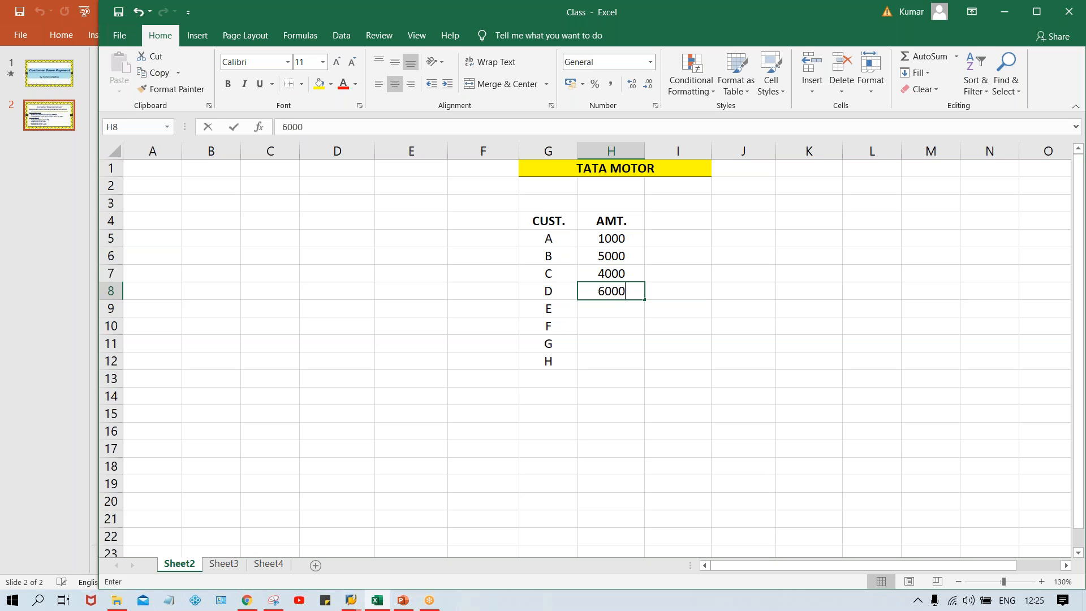
pyautogui.press('Return')
pyautogui.write('3000')
pyautogui.press('Return')
pyautogui.write('5500')
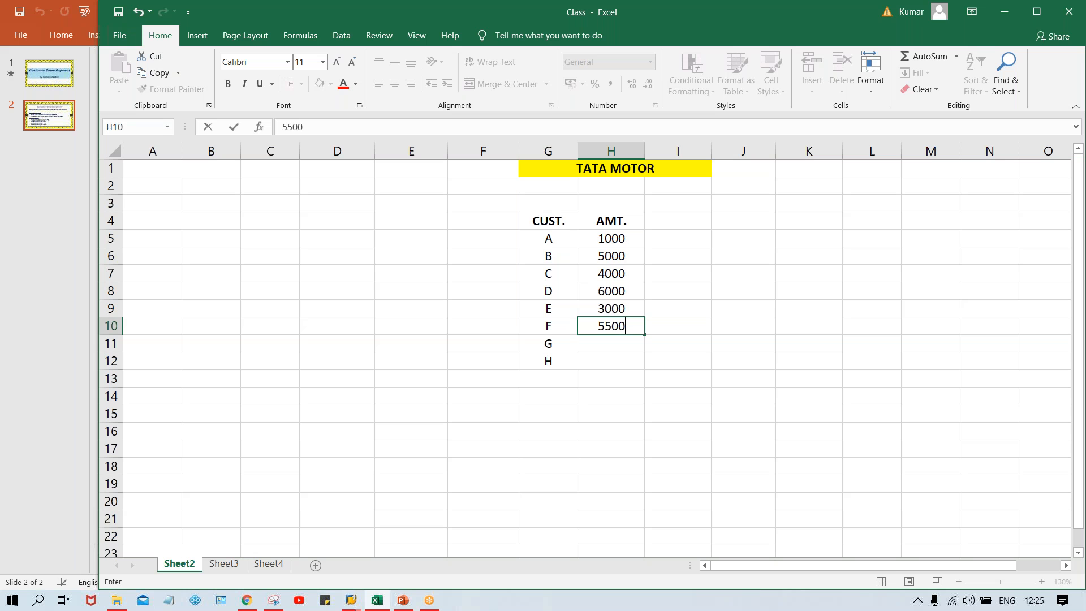
pyautogui.press('Return')
pyautogui.write('3500')
pyautogui.press('Return')
pyautogui.write('4000')
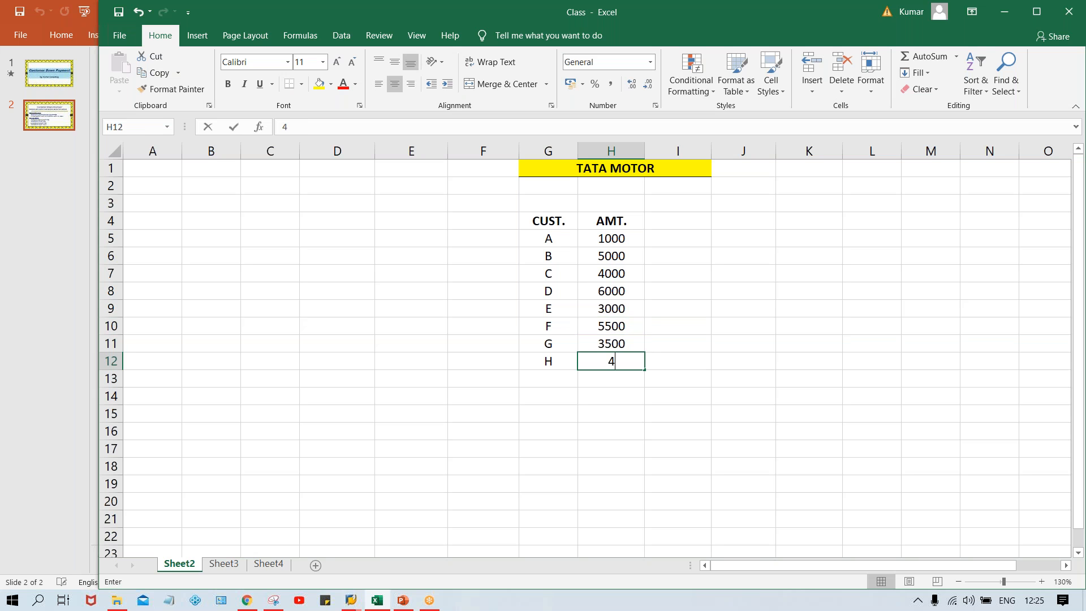
pyautogui.press('Return')
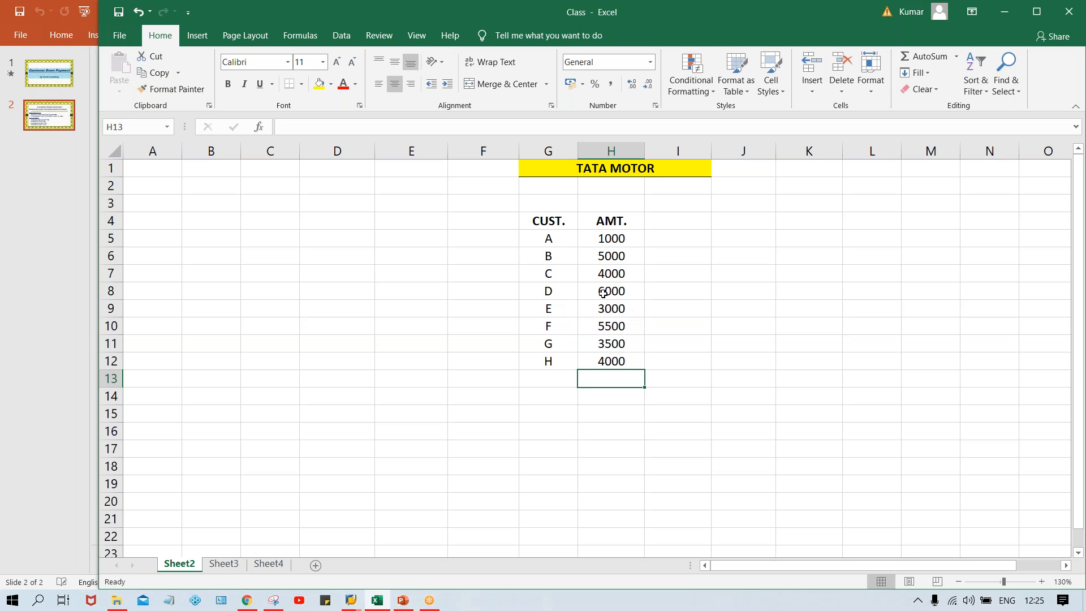
# Examine the amounts in H5:H12 and the customers they belong to in column G.
pyautogui.click(618, 236)
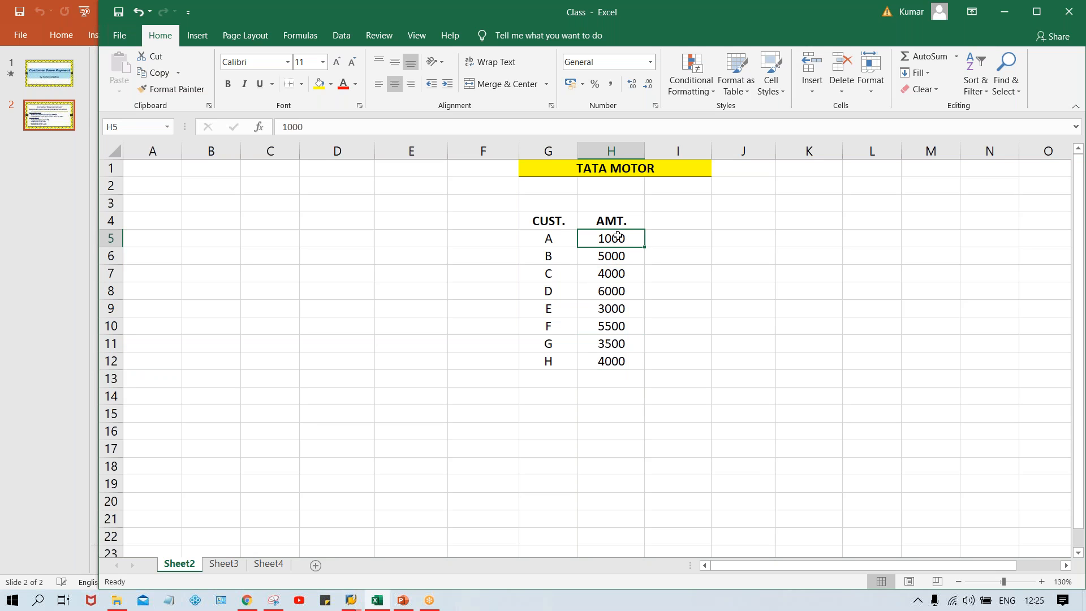
pyautogui.click(603, 274)
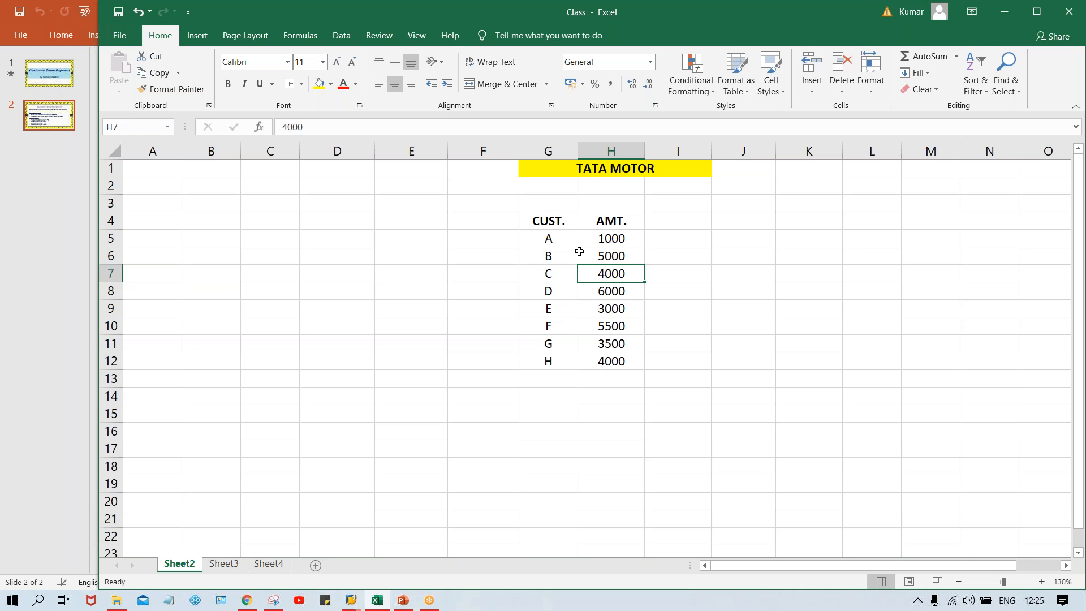
pyautogui.moveTo(618, 240); pyautogui.dragTo(620, 361)
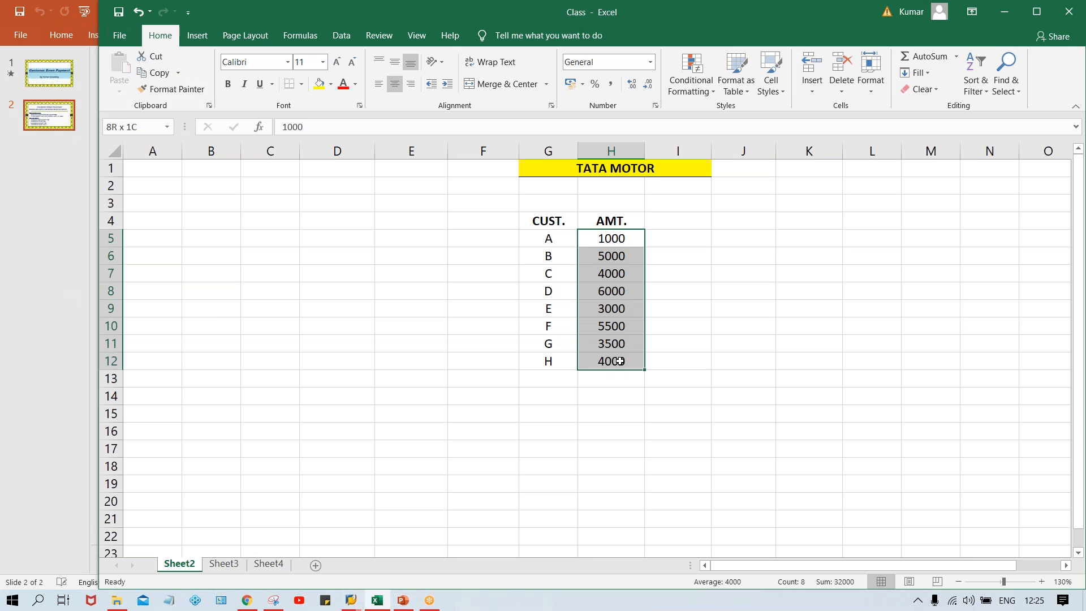
pyautogui.moveTo(620, 361); pyautogui.dragTo(619, 361)
pyautogui.click(564, 238)
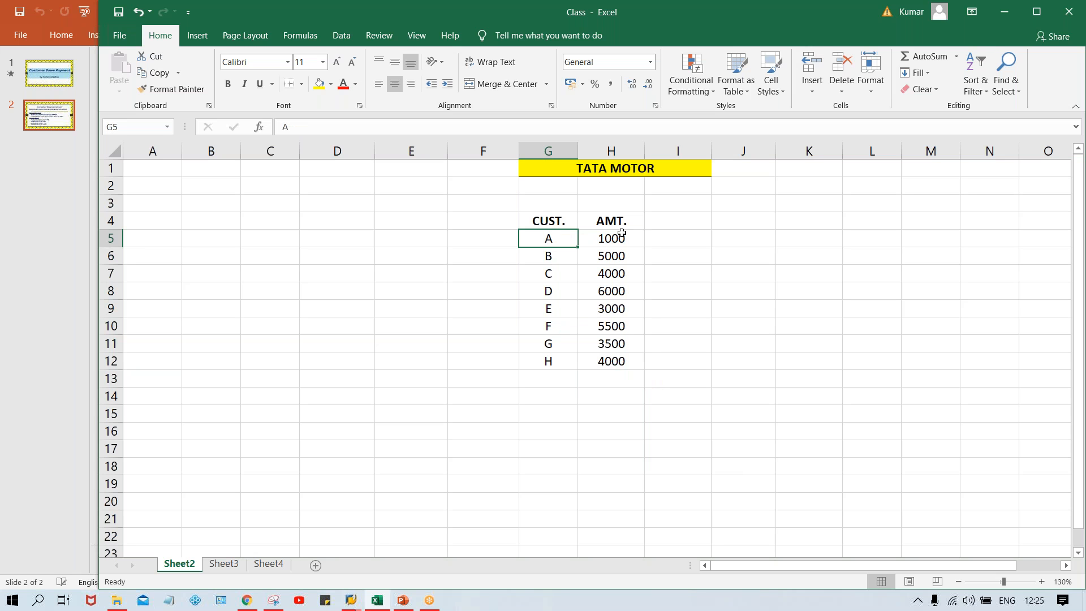
pyautogui.click(546, 254)
pyautogui.click(552, 277)
pyautogui.click(555, 303)
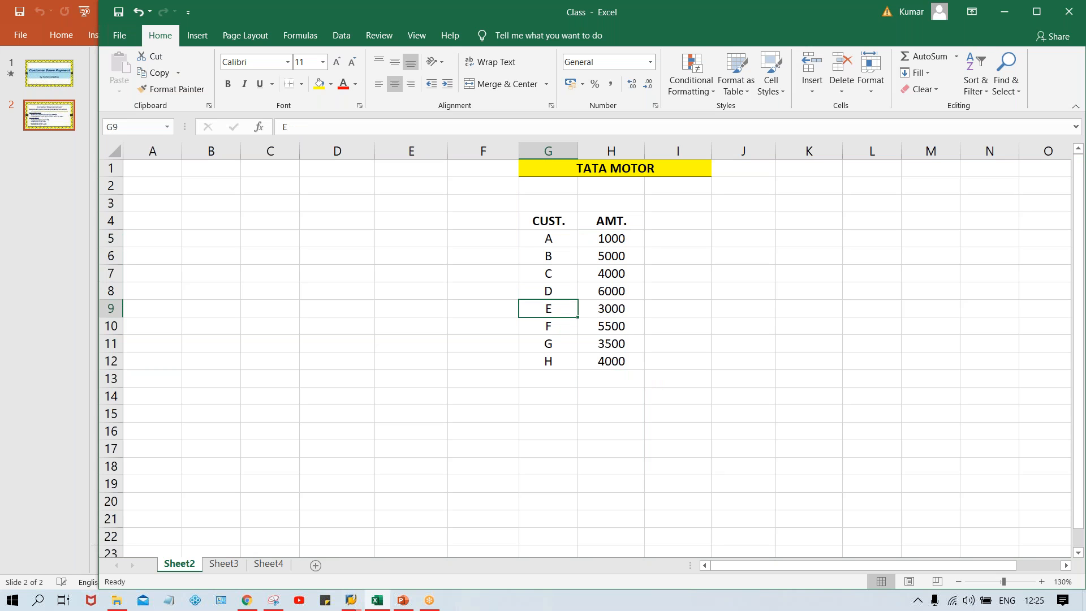
pyautogui.click(556, 240)
pyautogui.click(617, 227)
pyautogui.click(602, 253)
# Check the sum of the amounts in H5:H12 and write it as 32K in cell H14.
pyautogui.moveTo(624, 239); pyautogui.dragTo(626, 365)
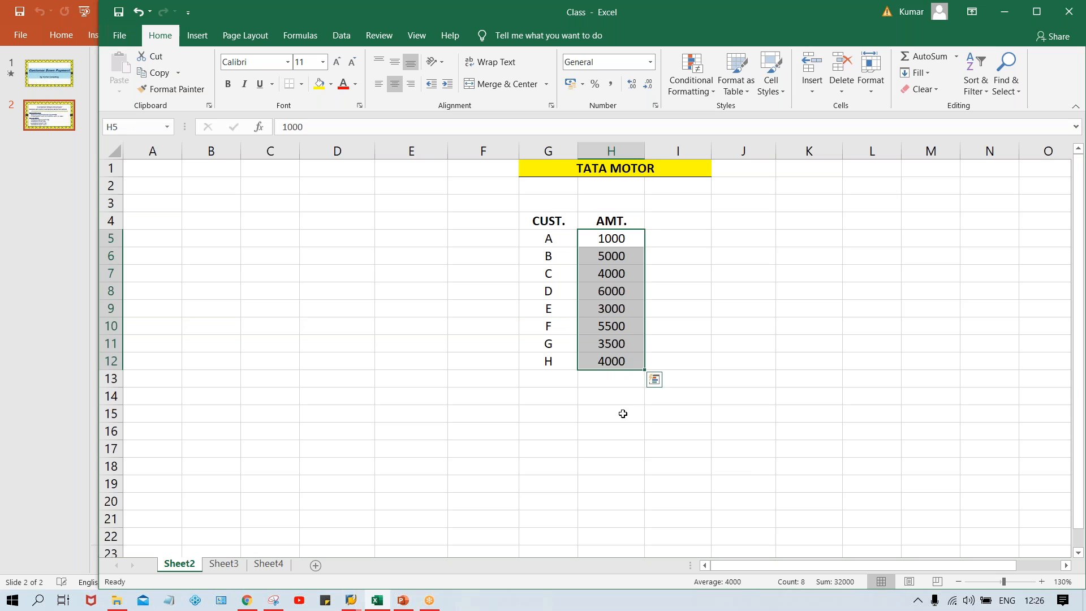
pyautogui.click(618, 395)
pyautogui.write('32K')
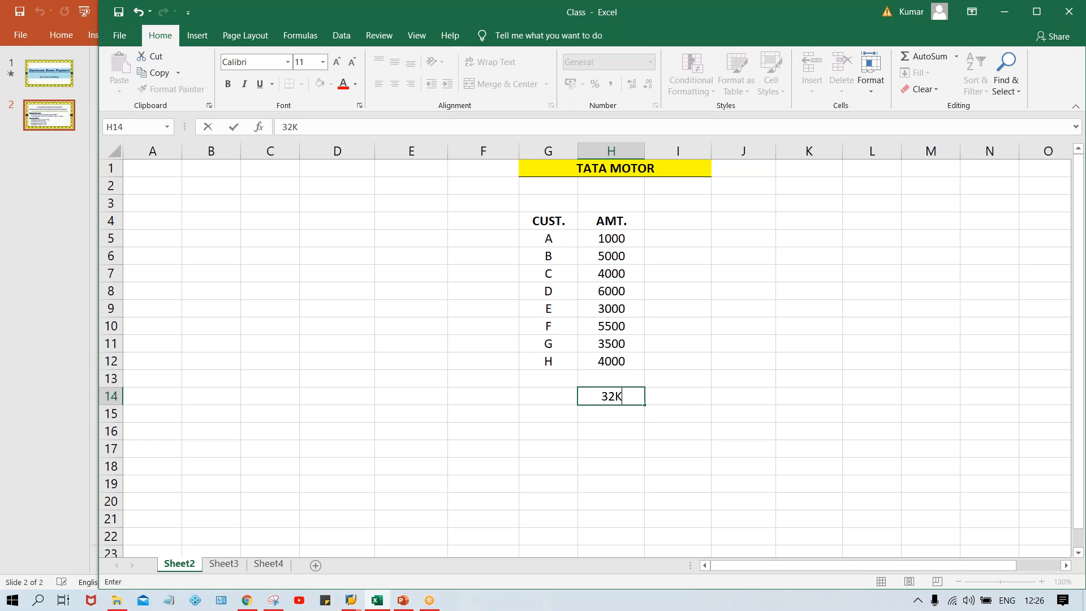
pyautogui.press('Return')
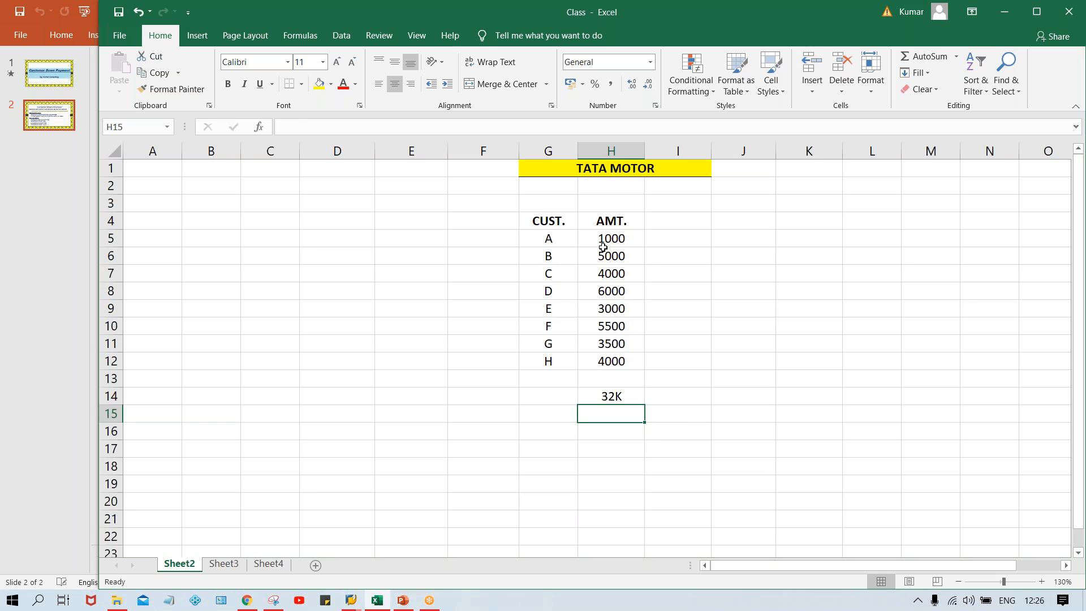
pyautogui.moveTo(615, 234); pyautogui.dragTo(628, 355)
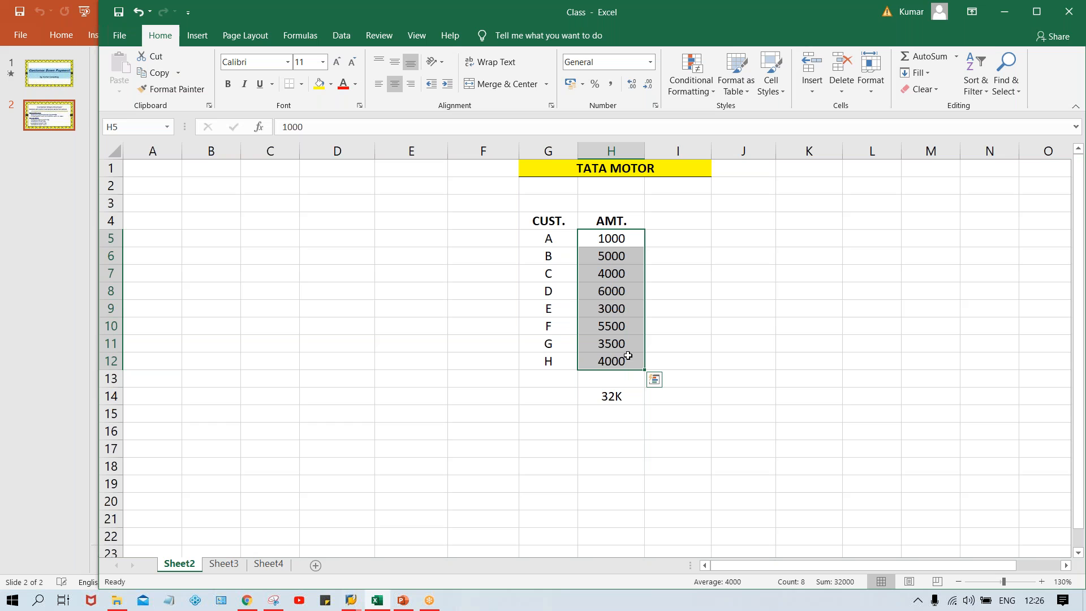
pyautogui.click(594, 242)
pyautogui.click(611, 263)
pyautogui.click(606, 291)
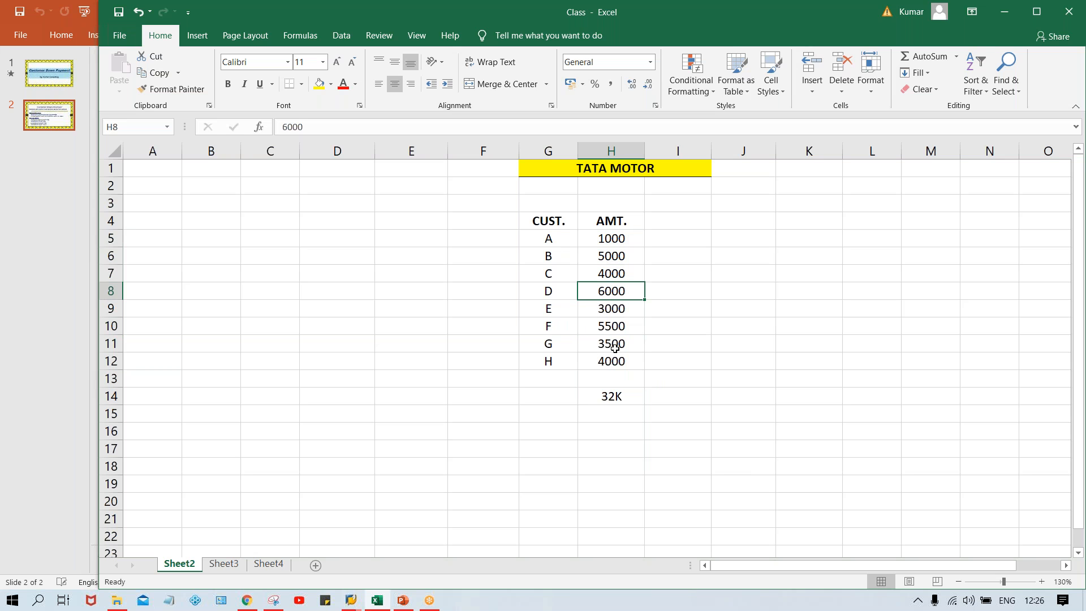
# Add the bold heading RECON. ACT in cell F4 before the CUST. heading.
pyautogui.click(489, 224)
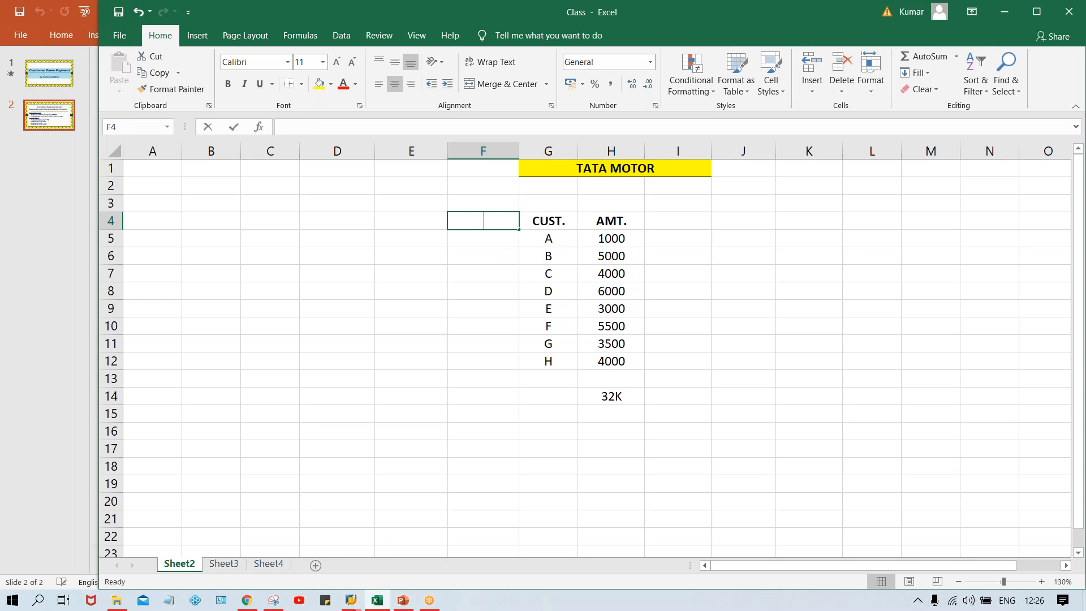
pyautogui.write('RECON')
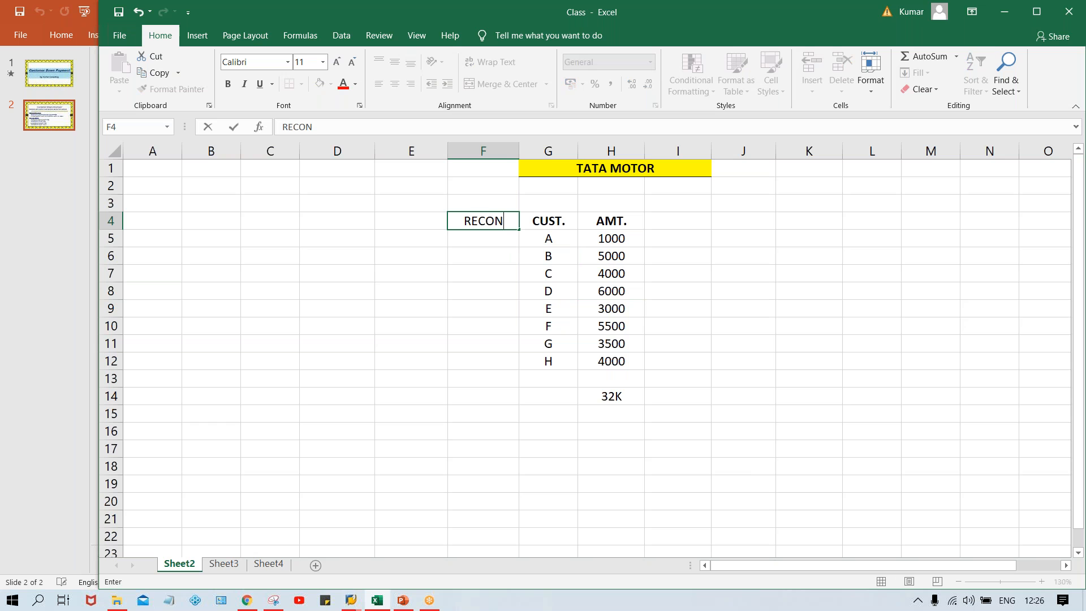
pyautogui.write('. ACT')
pyautogui.press('Return')
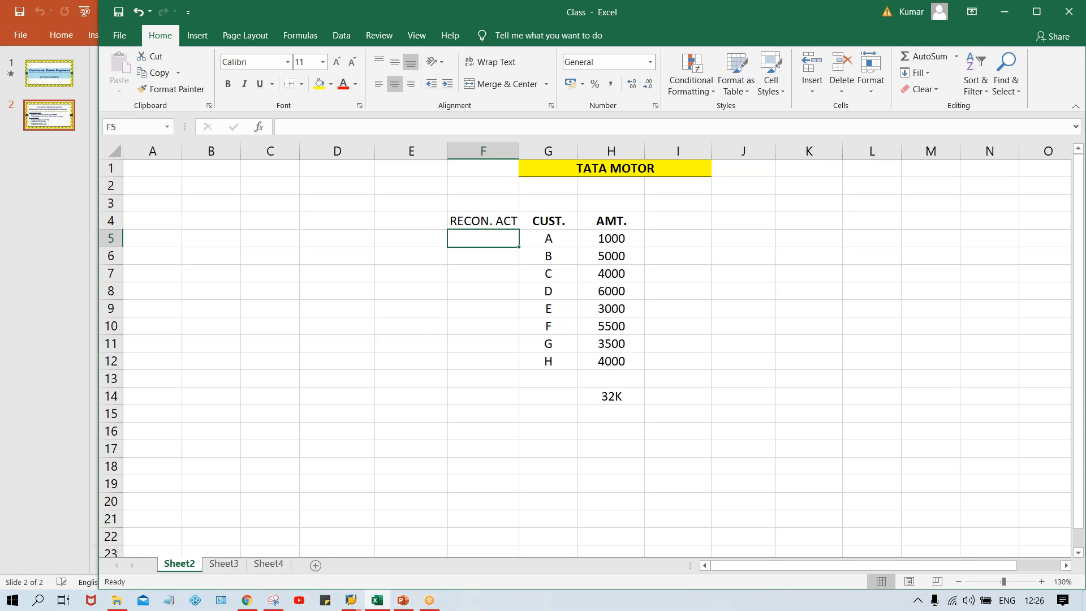
pyautogui.click(480, 222)
pyautogui.hotkey('ctrl', 'b')
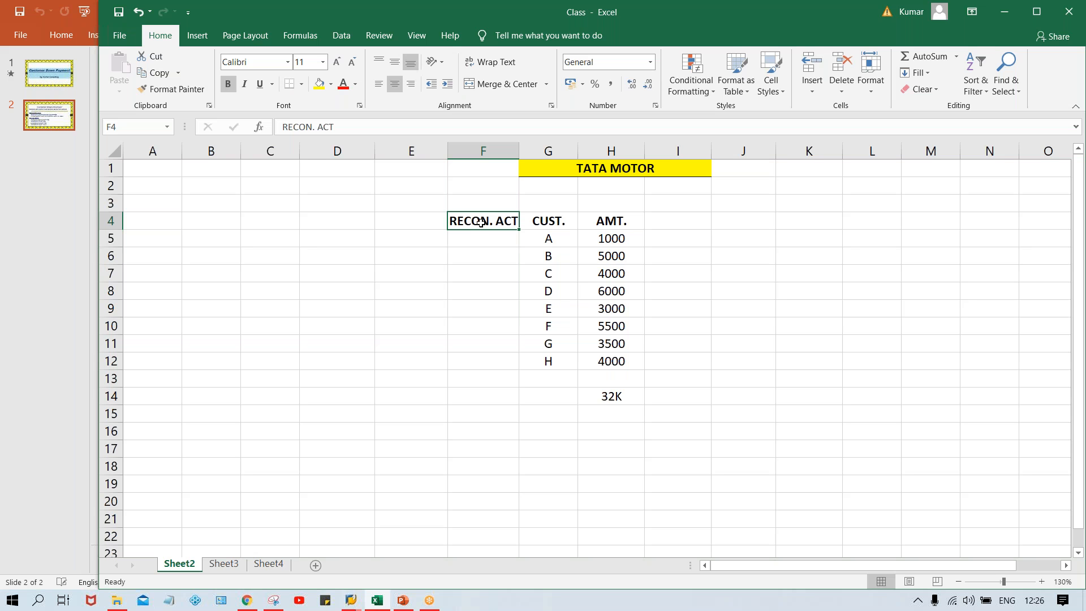
# Enter reconciliation account 1005 in F5 and fill it down to F12 for all customers.
pyautogui.click(476, 241)
pyautogui.write('1005')
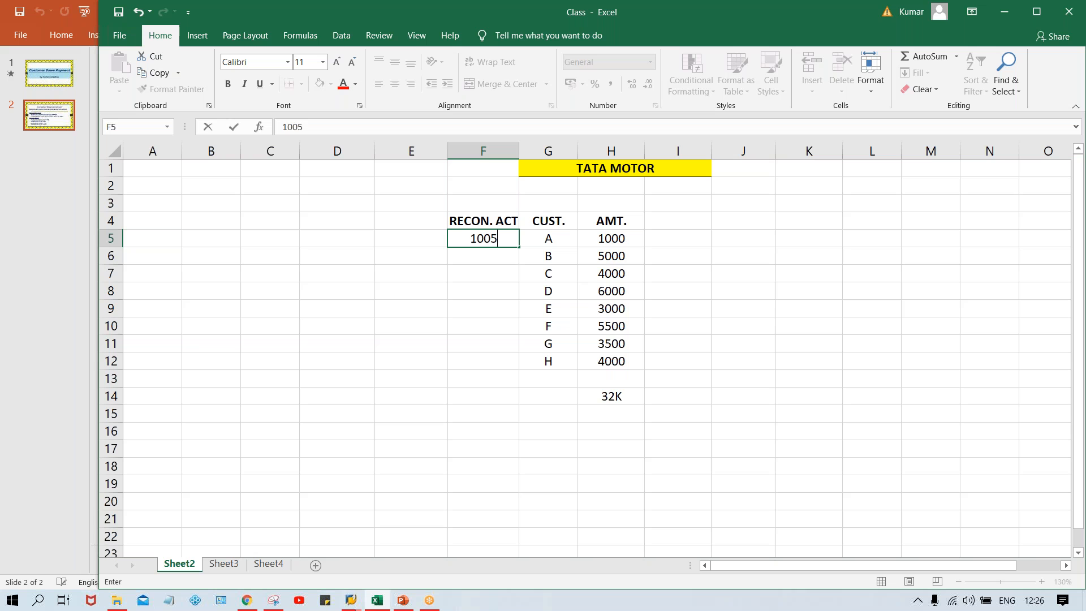
pyautogui.press('Return')
pyautogui.press('Up')
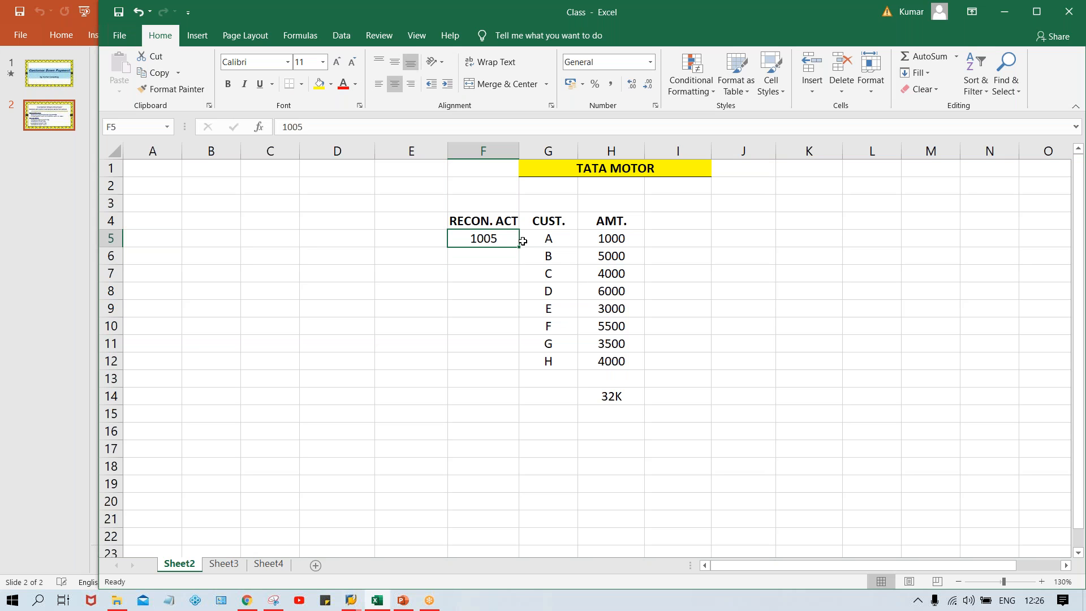
pyautogui.moveTo(499, 238); pyautogui.dragTo(502, 361)
pyautogui.hotkey('ctrl', 'd')
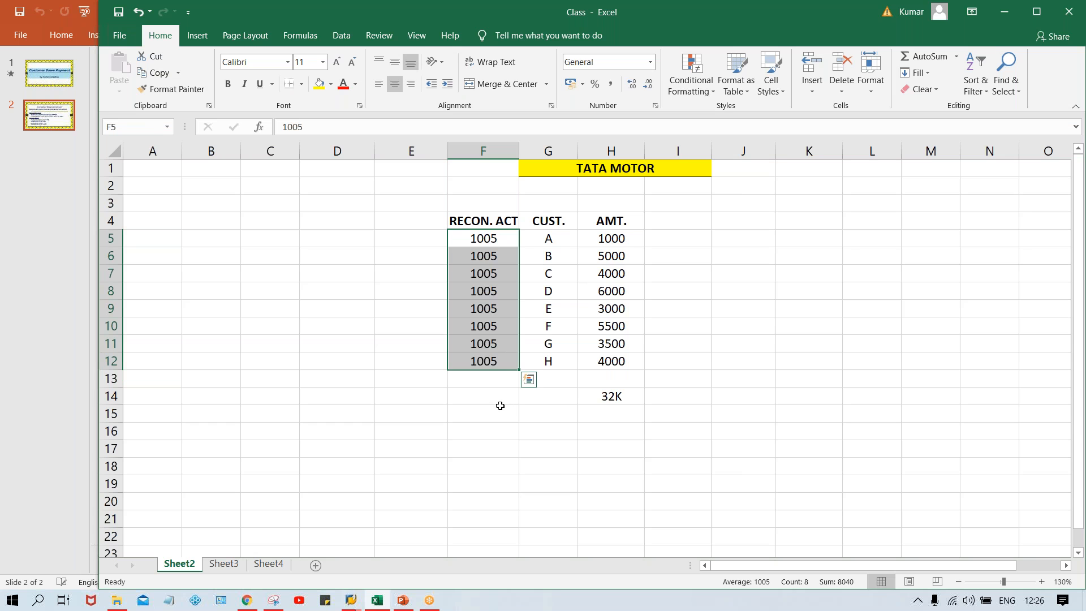
# Examine how the customers in G5:G12 relate to their reconciliation account and amounts.
pyautogui.click(565, 244)
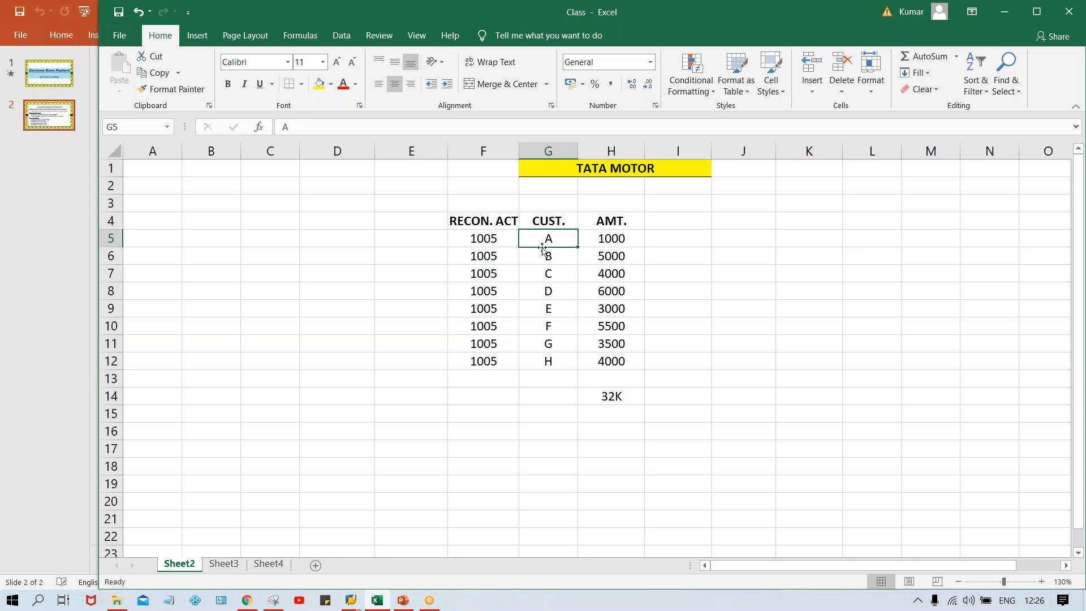
pyautogui.click(487, 239)
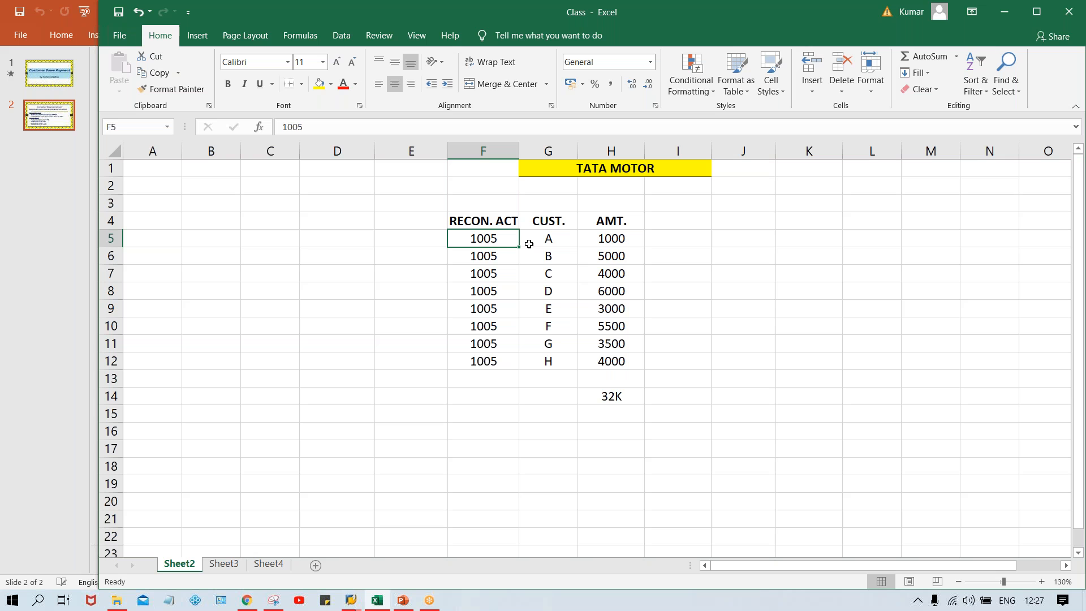
pyautogui.click(546, 273)
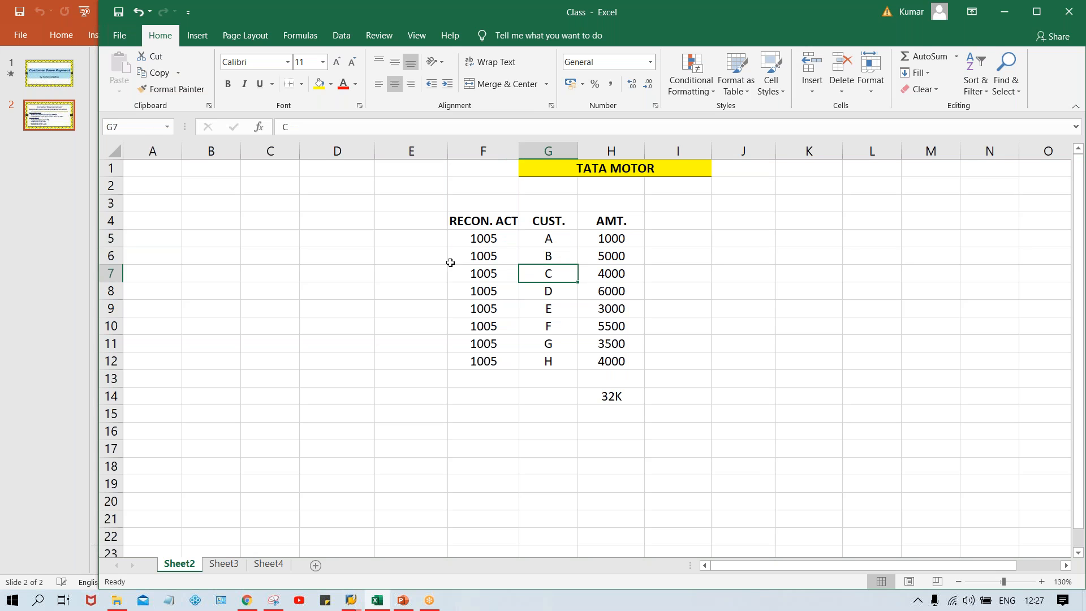
pyautogui.moveTo(477, 241); pyautogui.dragTo(496, 354)
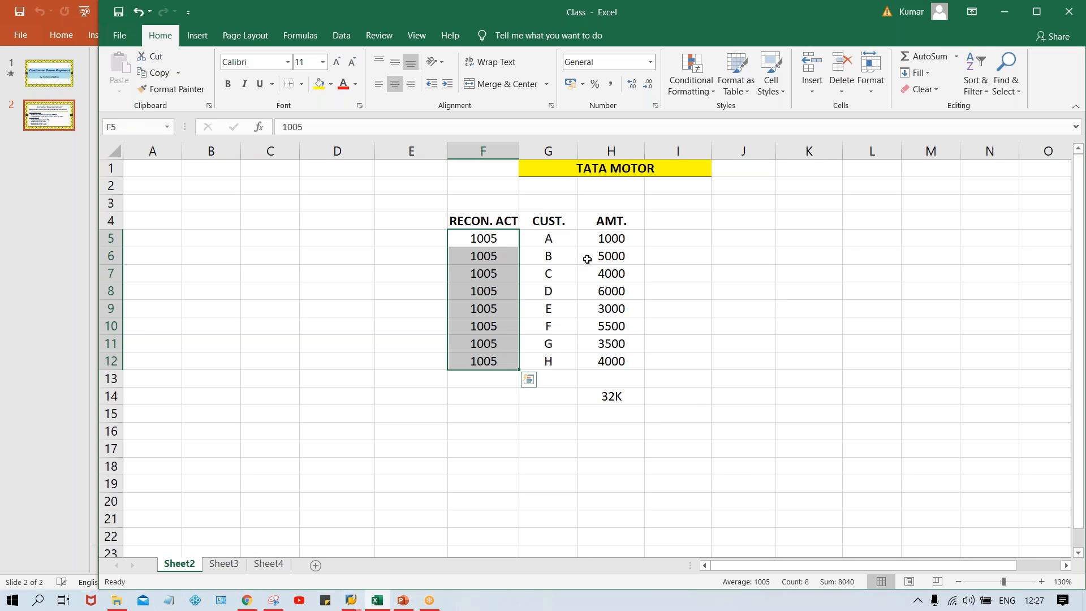
pyautogui.click(609, 242)
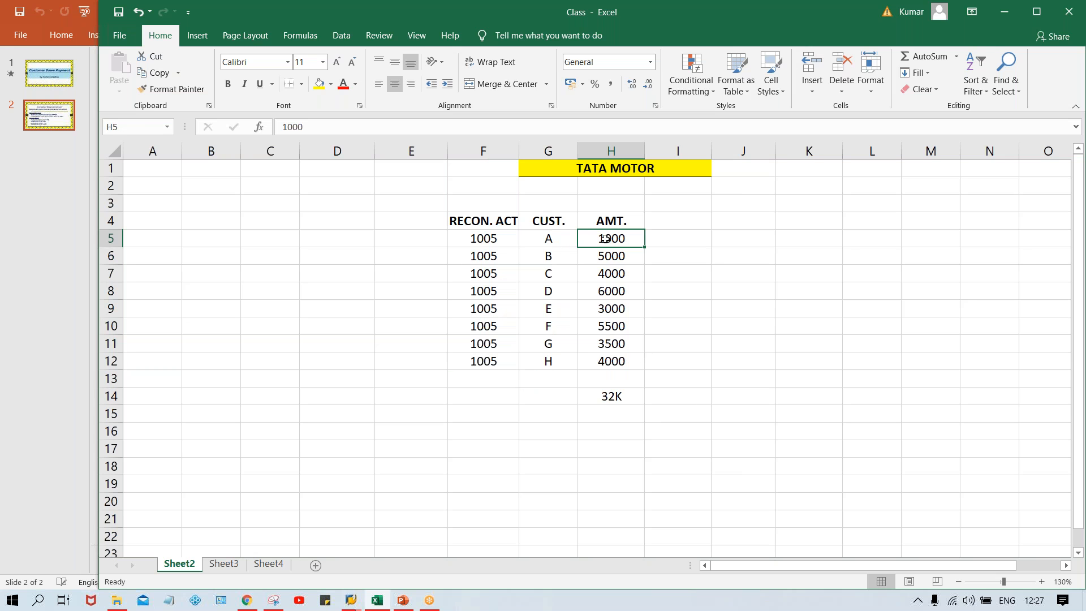
pyautogui.click(546, 249)
pyautogui.click(560, 238)
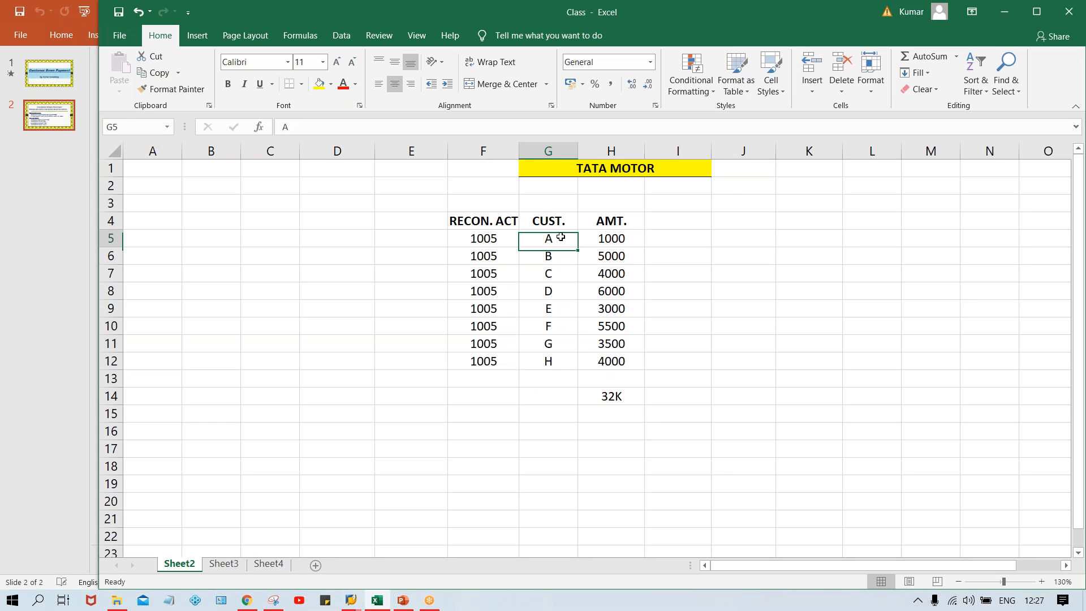
pyautogui.click(488, 235)
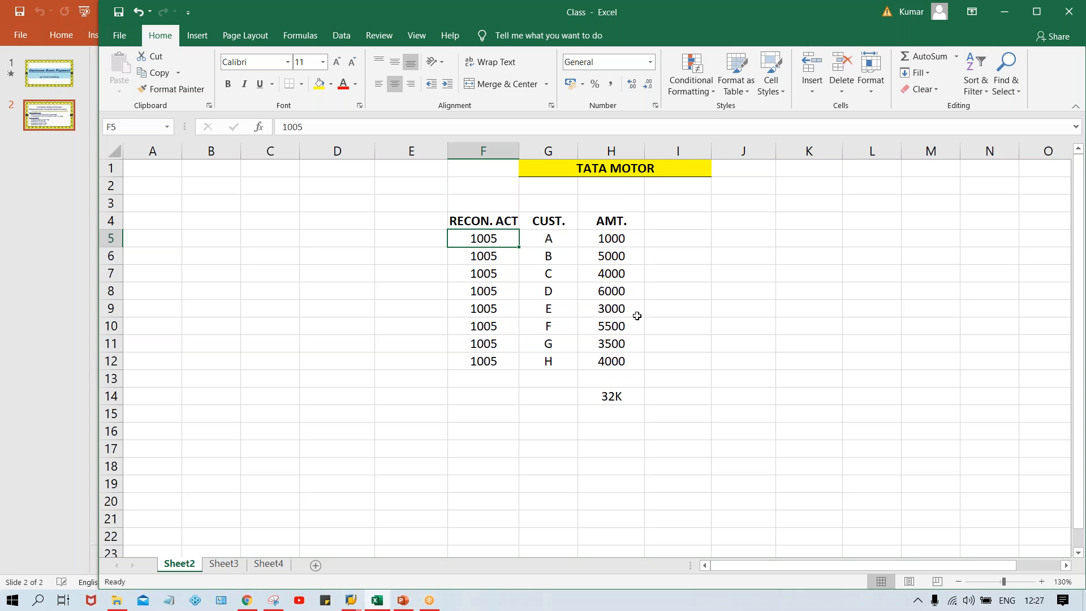
# Check the customers' shared reconciliation account against the amounts in H5:H12 and enter 32K in cell F14.
pyautogui.click(549, 258)
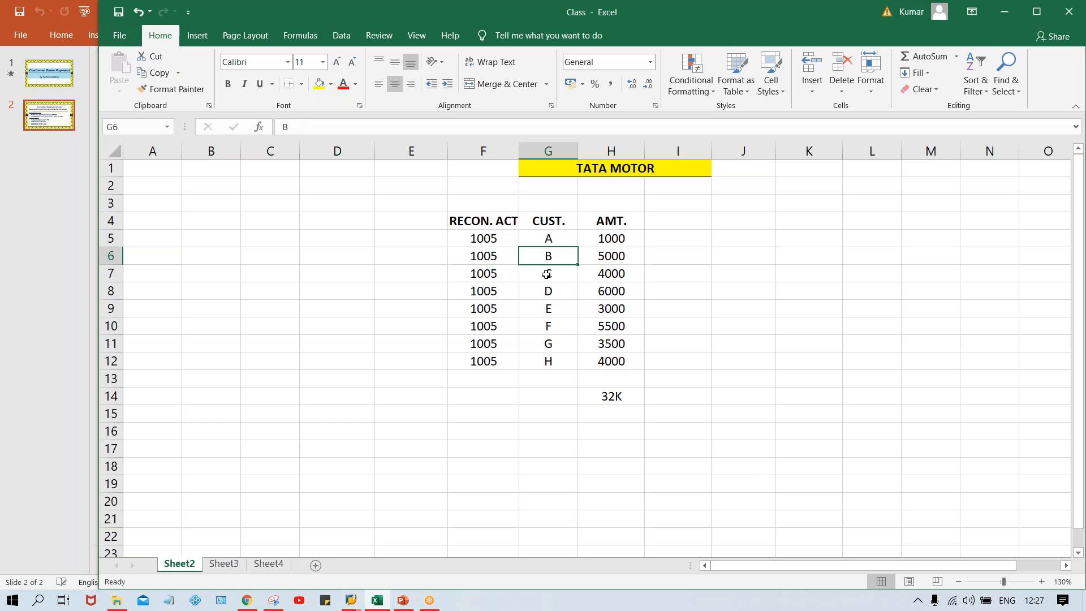
pyautogui.click(546, 275)
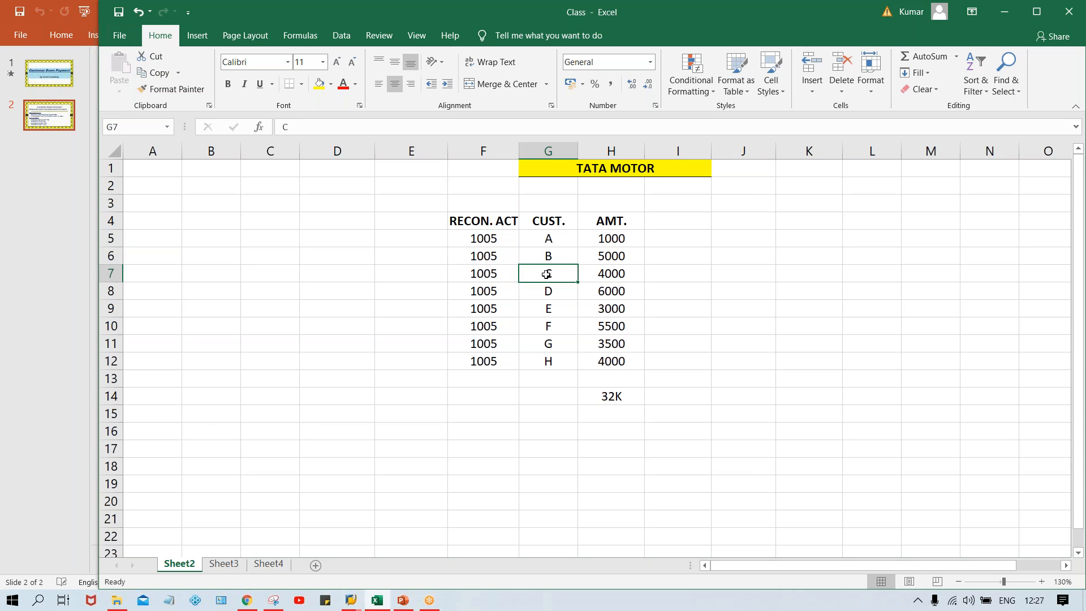
pyautogui.click(496, 271)
pyautogui.click(487, 294)
pyautogui.click(488, 308)
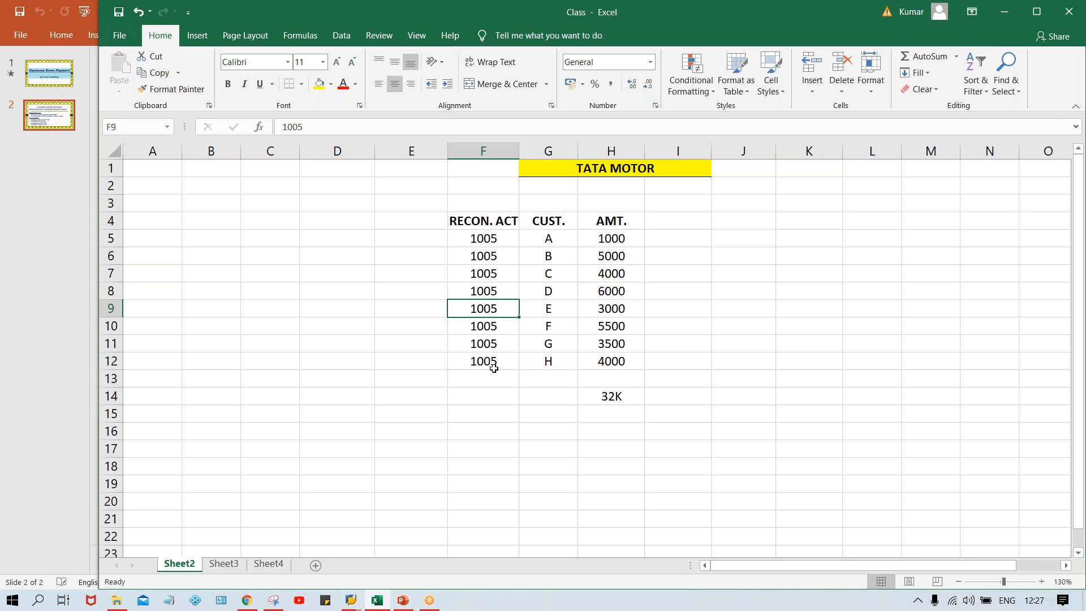
pyautogui.click(602, 233)
pyautogui.moveTo(602, 233); pyautogui.dragTo(619, 361)
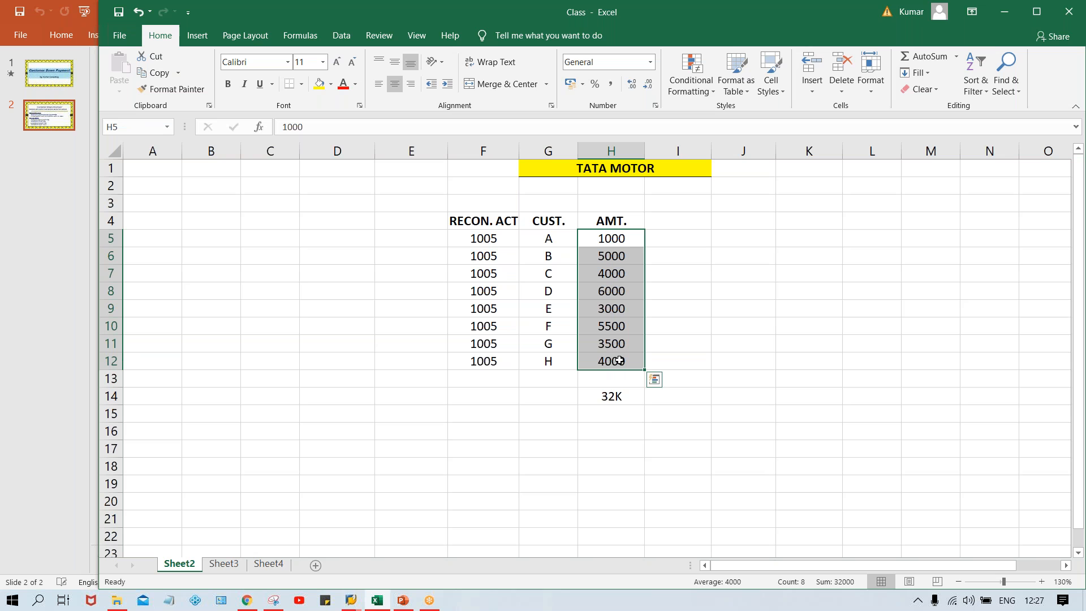
pyautogui.click(485, 392)
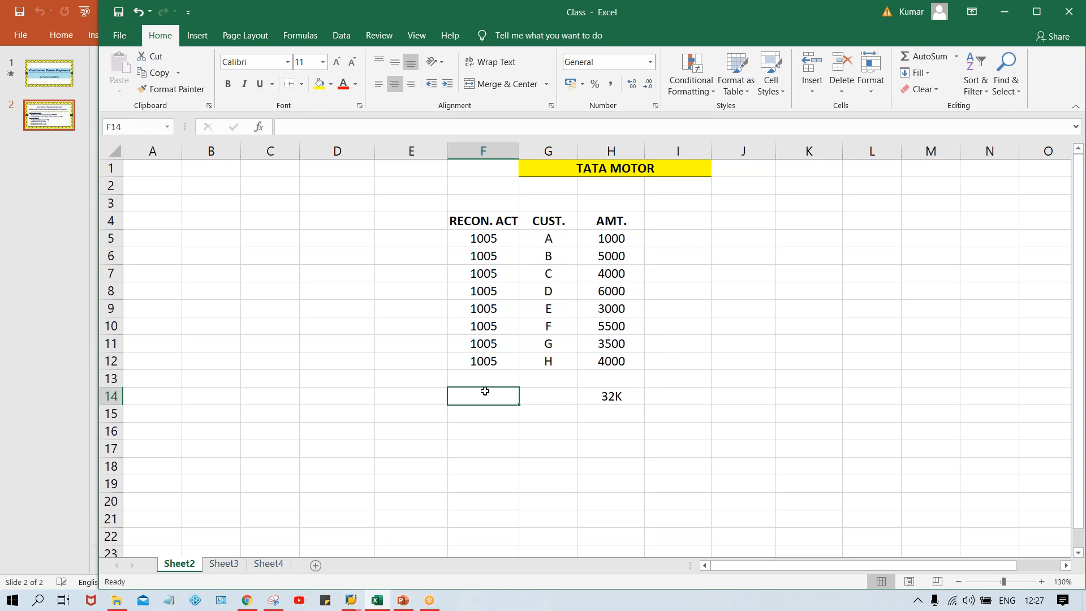
pyautogui.write('32K')
pyautogui.press('Return')
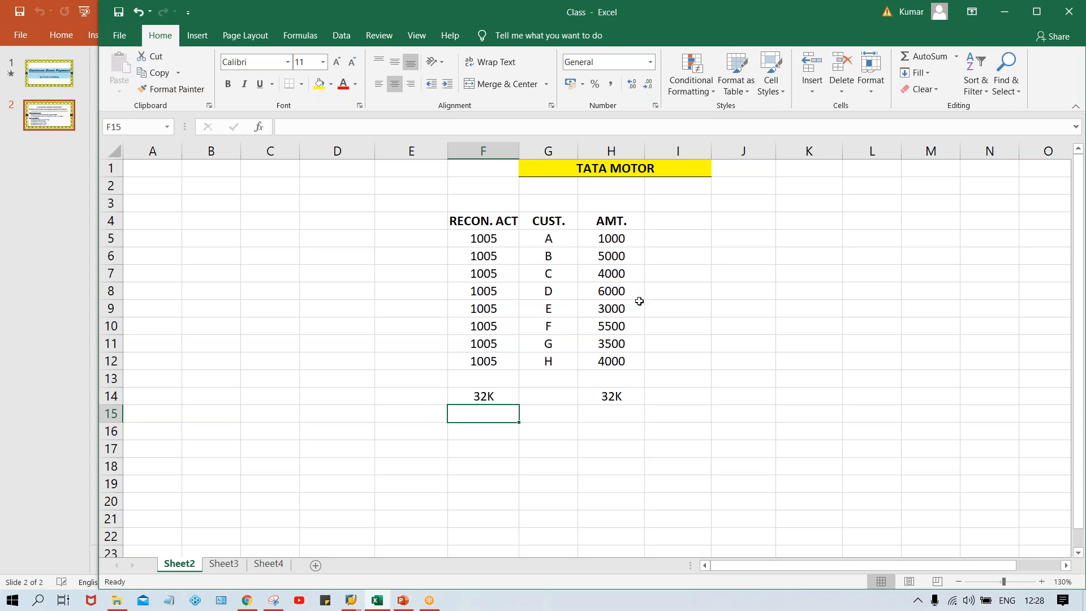
# Add the bold heading DP in I4 and put a bottom border under the headings F4:I4.
pyautogui.click(676, 221)
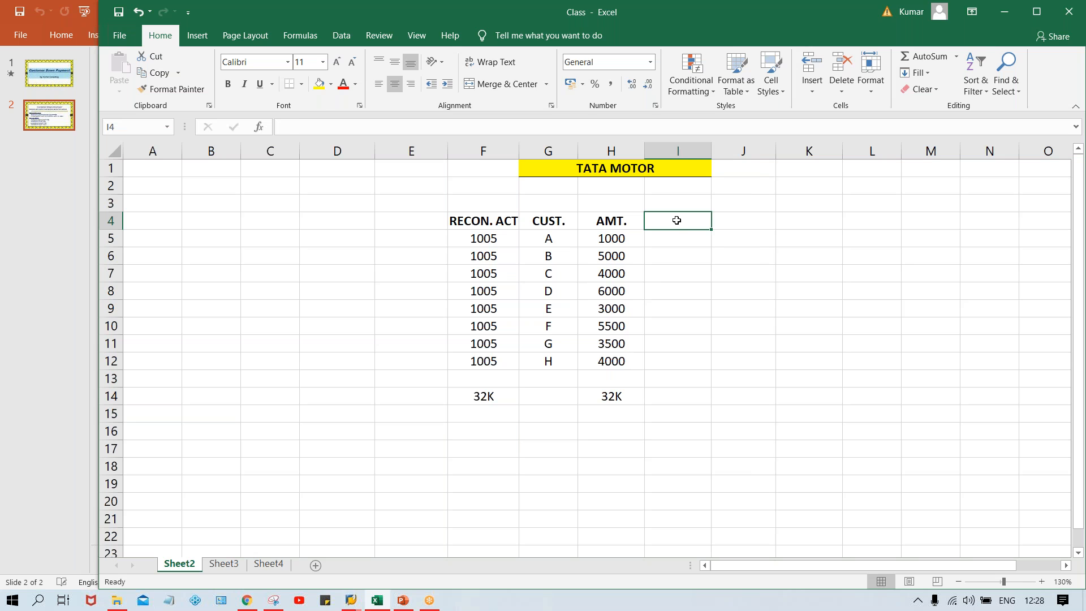
pyautogui.write('DP')
pyautogui.press('Return')
pyautogui.press('Up')
pyautogui.hotkey('ctrl', 'b')
pyautogui.moveTo(481, 222); pyautogui.dragTo(679, 220)
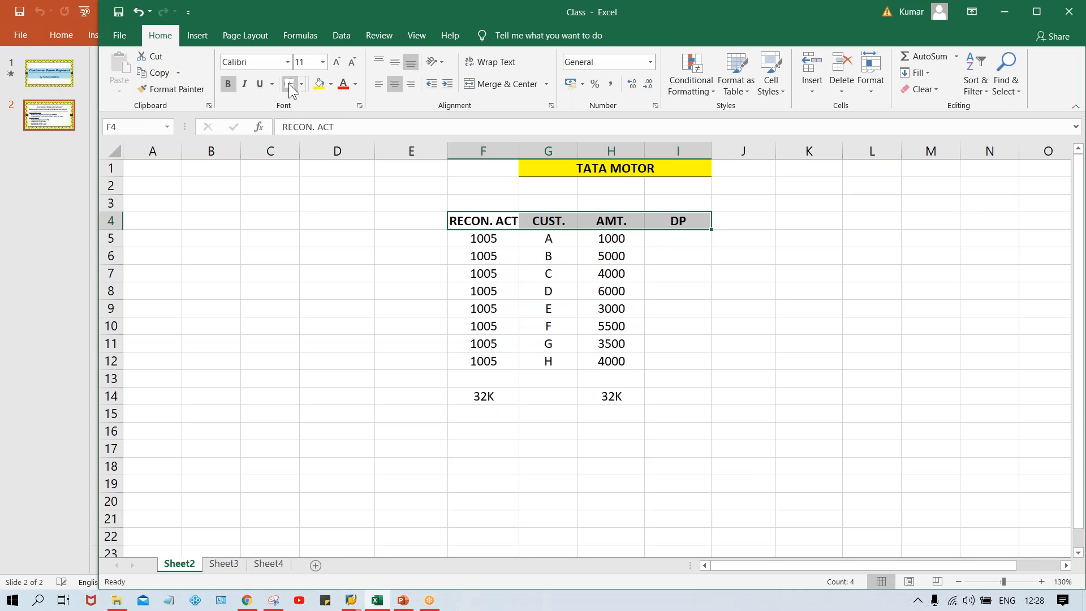
# Enter the down payments 2000 in I6, 2500 in I8, 1500 in I9, 2000 in I10 and 1000 in I12.
pyautogui.click(668, 258)
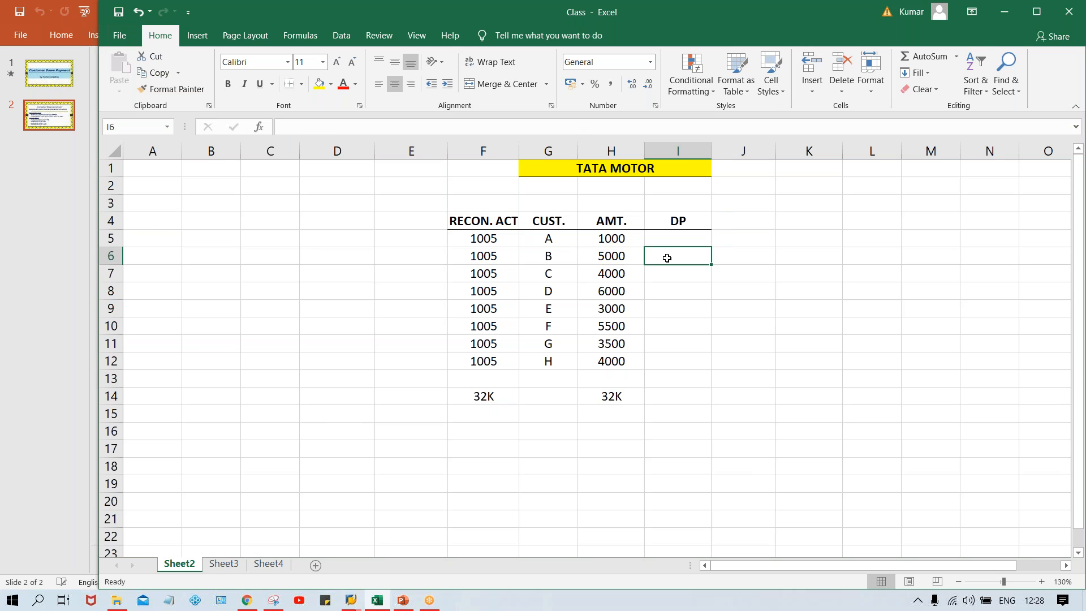
pyautogui.write('2000')
pyautogui.press('Return')
pyautogui.press('Return')
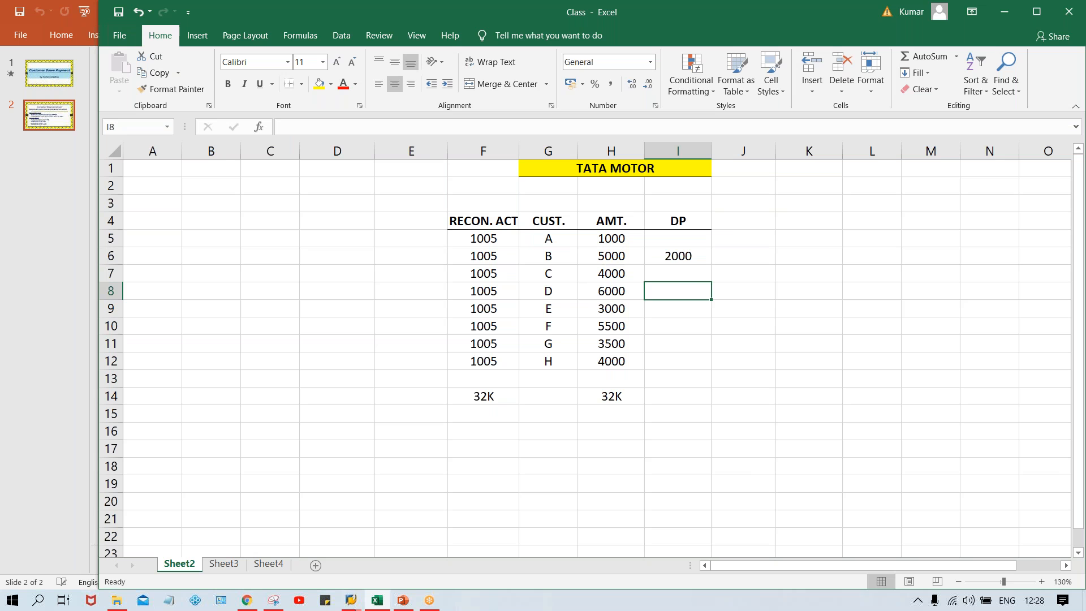
pyautogui.write('2500')
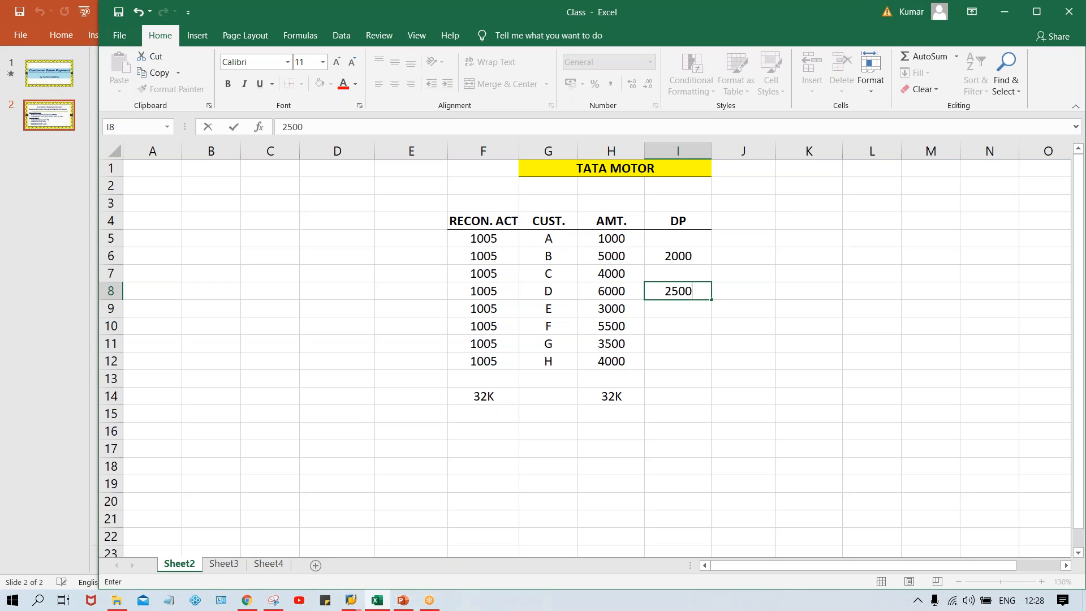
pyautogui.press('Return')
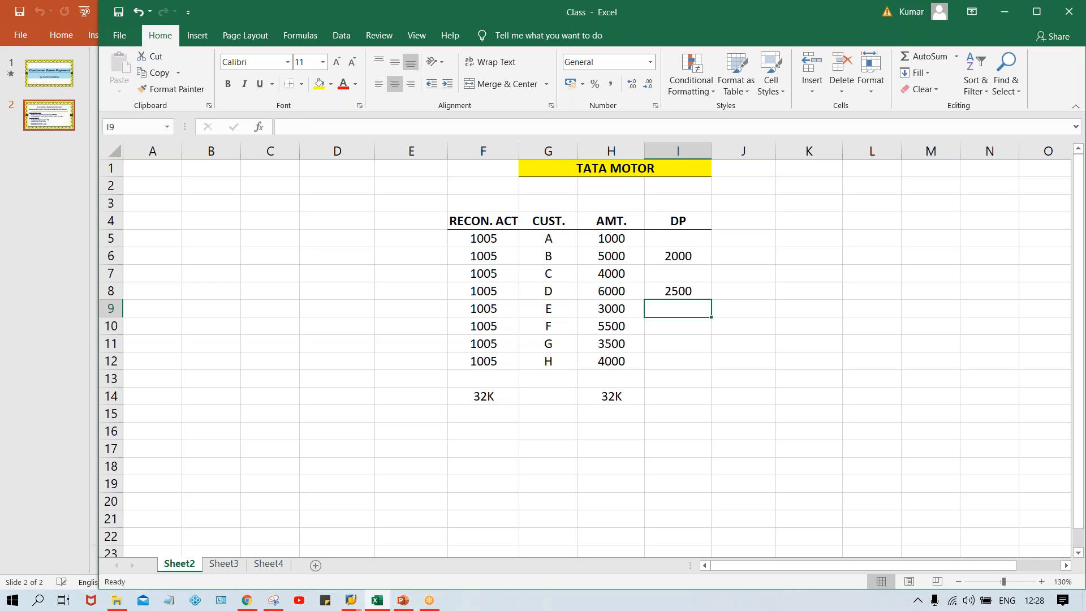
pyautogui.write('1500')
pyautogui.press('Return')
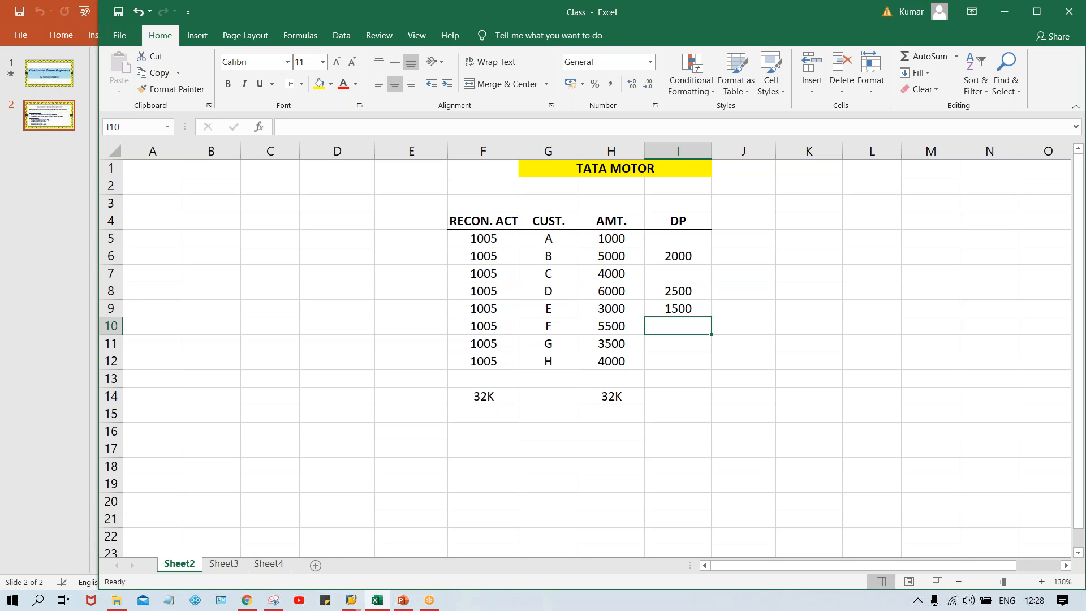
pyautogui.write('2000')
pyautogui.press('Return')
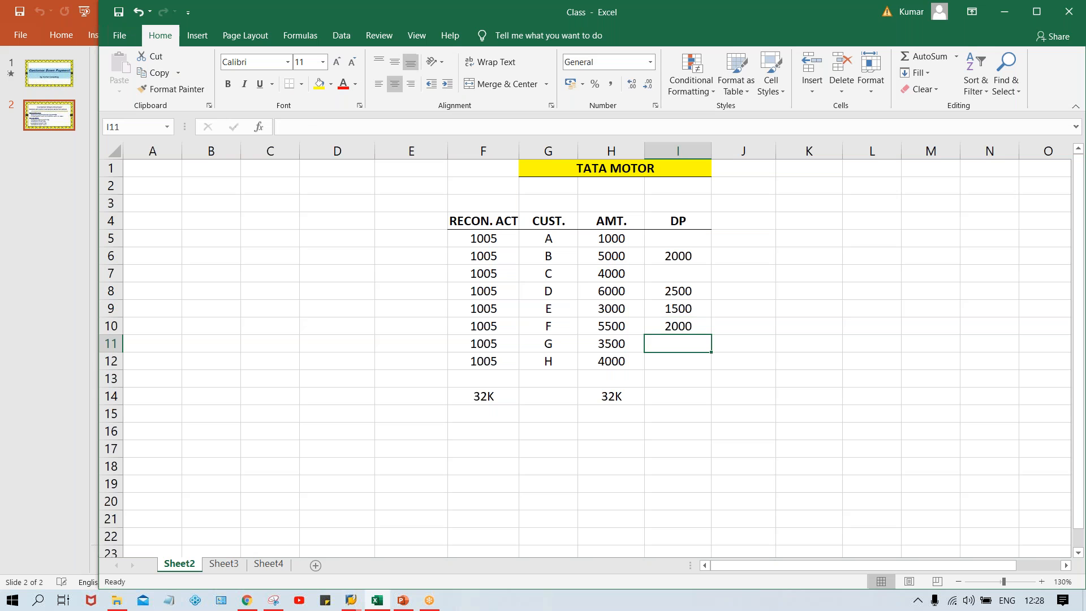
pyautogui.press('Return')
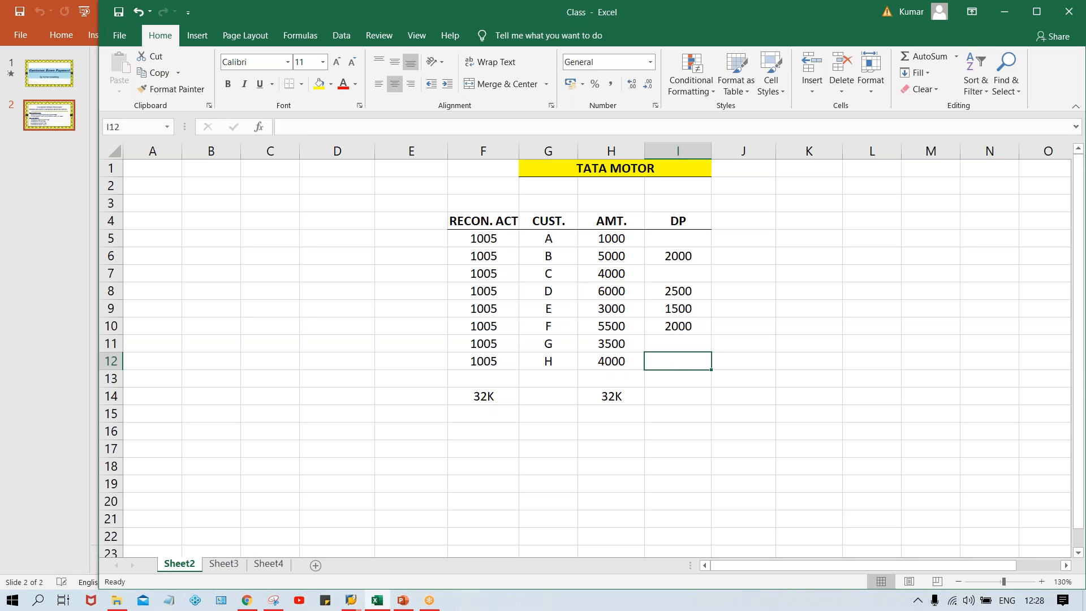
pyautogui.write('1000')
pyautogui.press('Return')
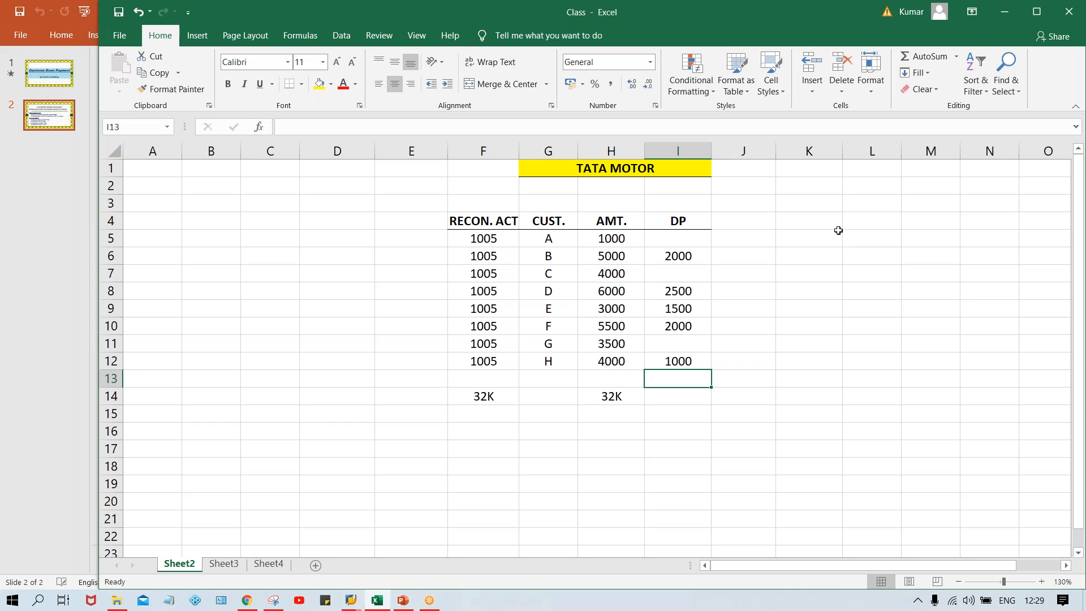
# Check the customers' down payments and their sum in I5:I12.
pyautogui.click(769, 223)
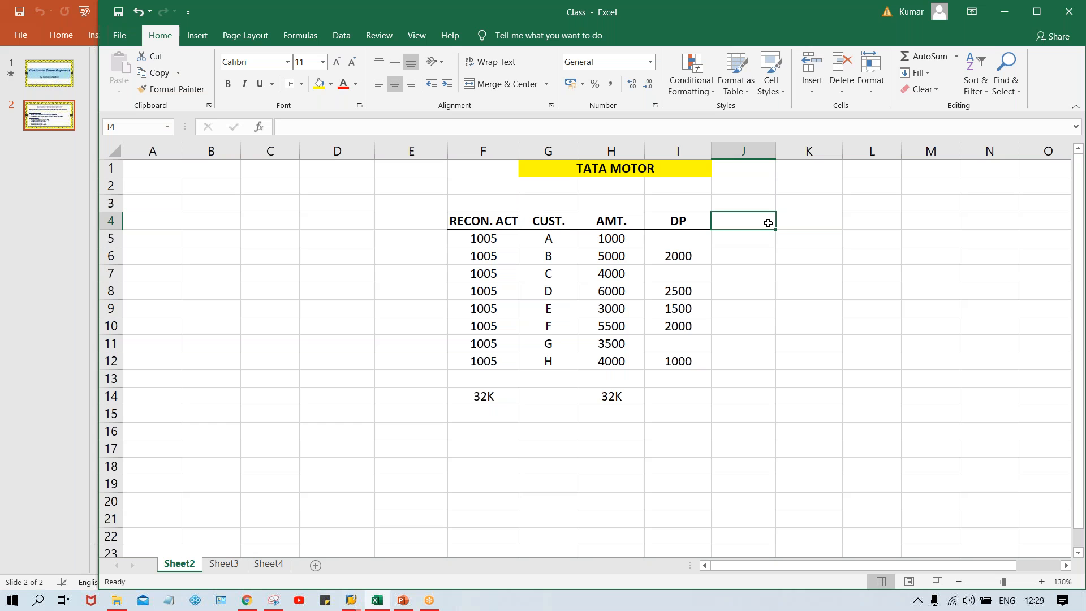
pyautogui.click(744, 183)
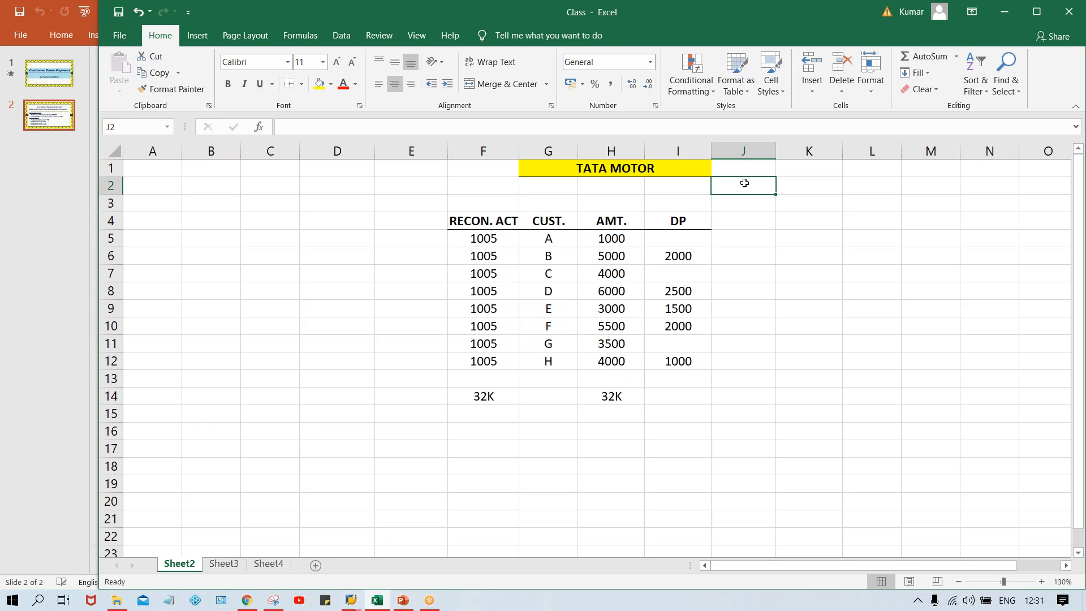
pyautogui.click(684, 296)
pyautogui.click(693, 327)
pyautogui.click(690, 237)
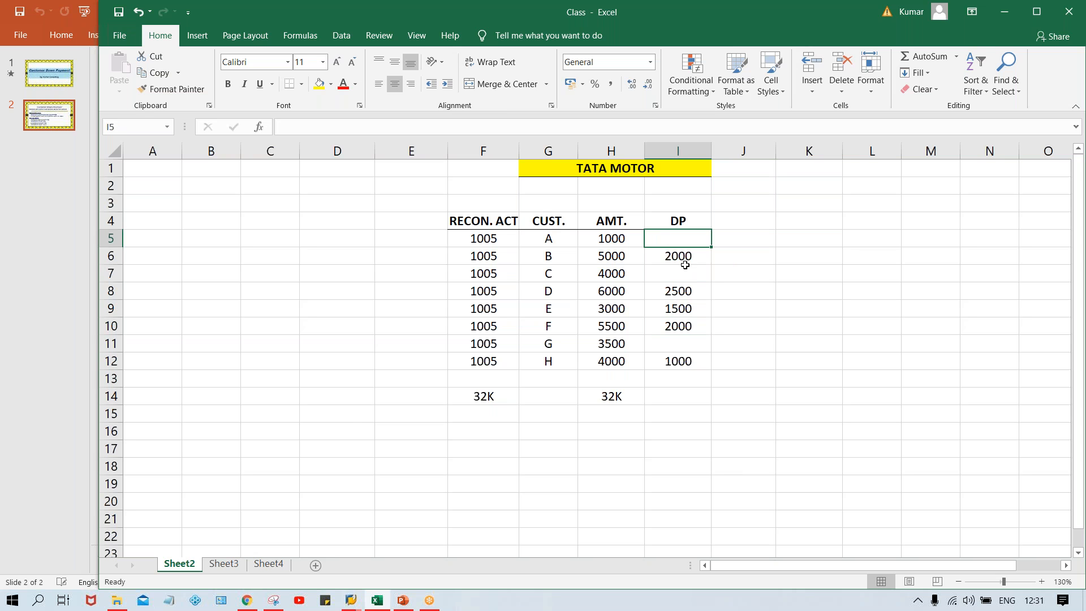
pyautogui.moveTo(691, 235); pyautogui.dragTo(690, 373)
pyautogui.moveTo(690, 363); pyautogui.dragTo(690, 361)
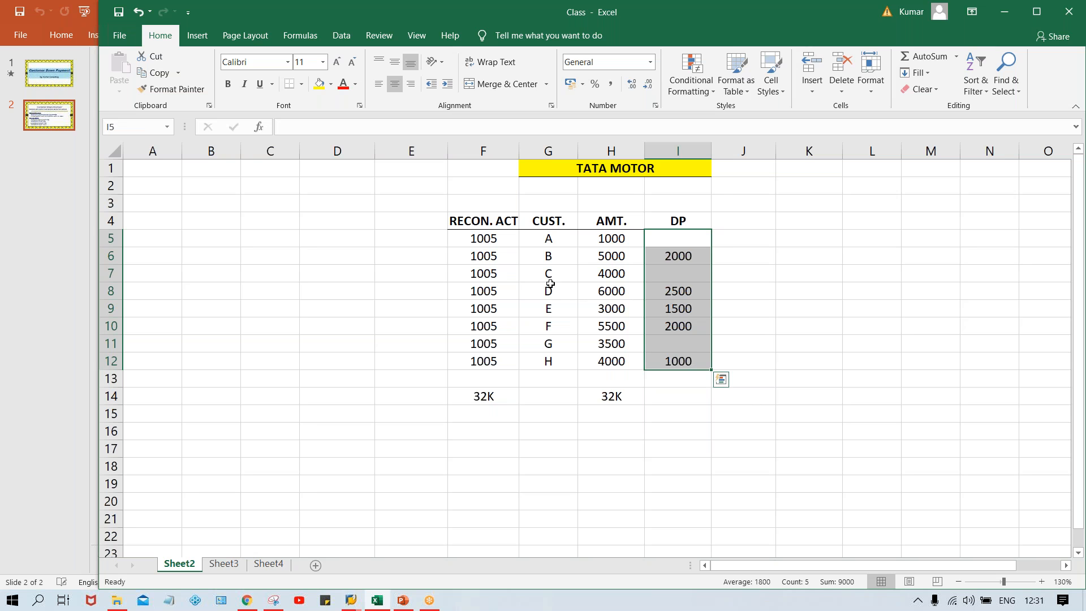
# Add the bold heading DP RECON. in E4 and fill E5:E12 with the down payment reconciliation account 2005.
pyautogui.click(403, 217)
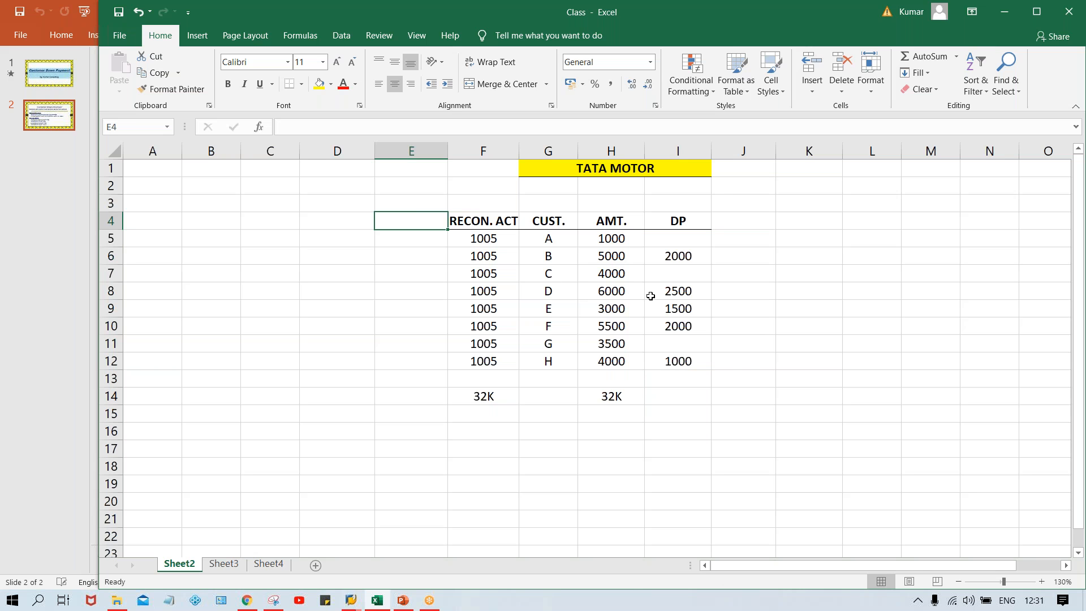
pyautogui.write('DP')
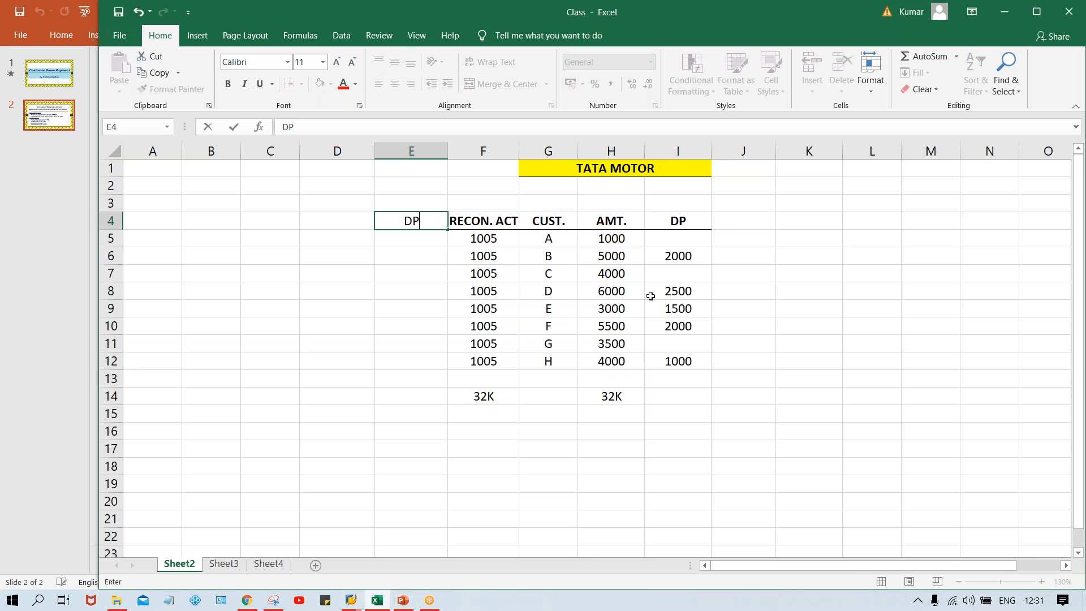
pyautogui.write(' RECON.')
pyautogui.press('Return')
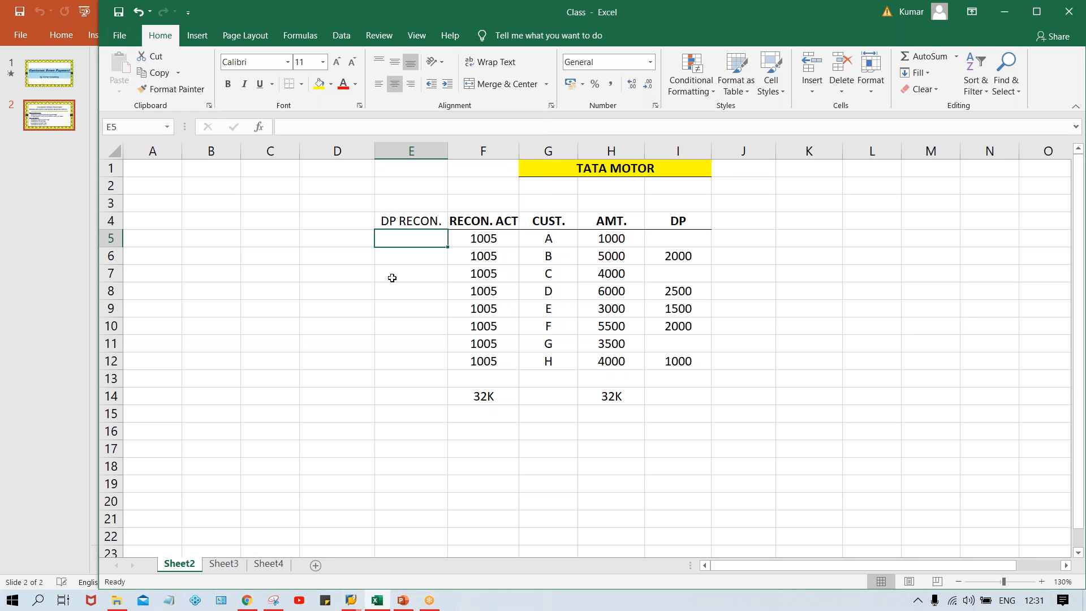
pyautogui.write('2005')
pyautogui.press('Return')
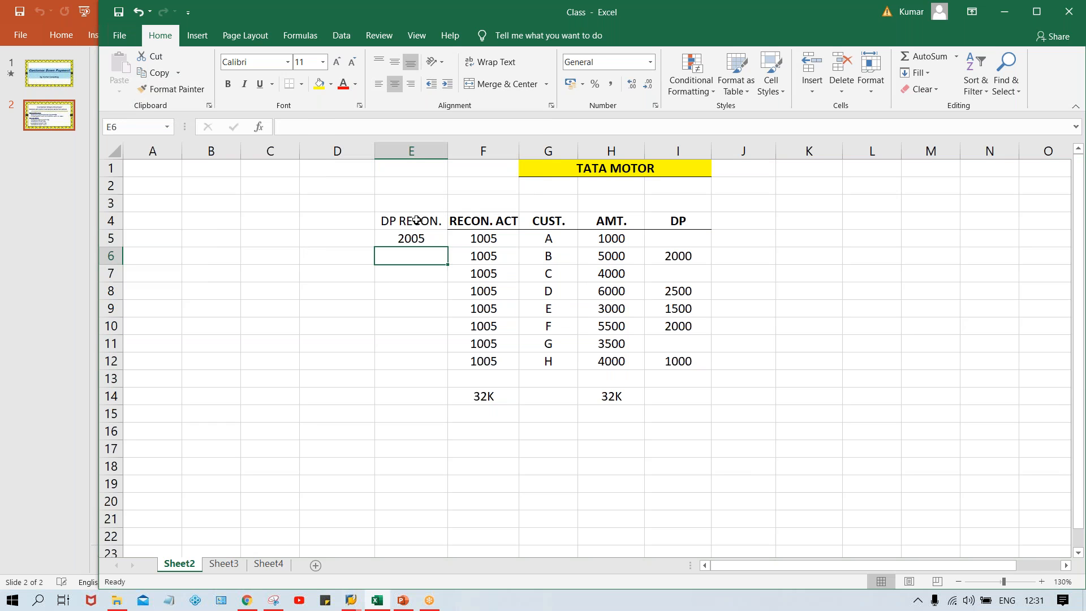
pyautogui.click(417, 220)
pyautogui.hotkey('ctrl', 'b')
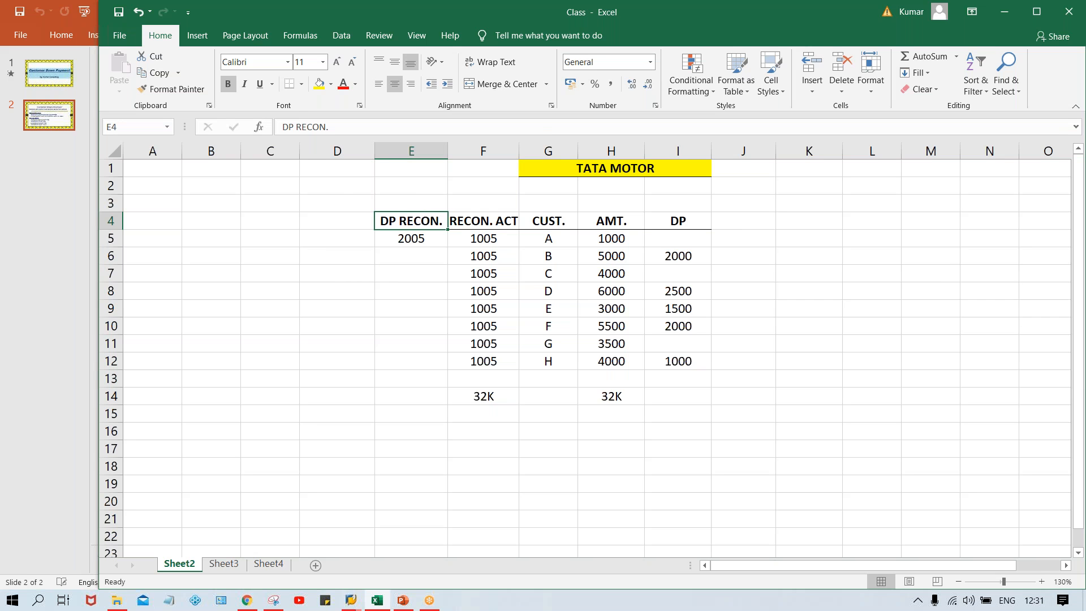
pyautogui.moveTo(400, 238); pyautogui.dragTo(403, 359)
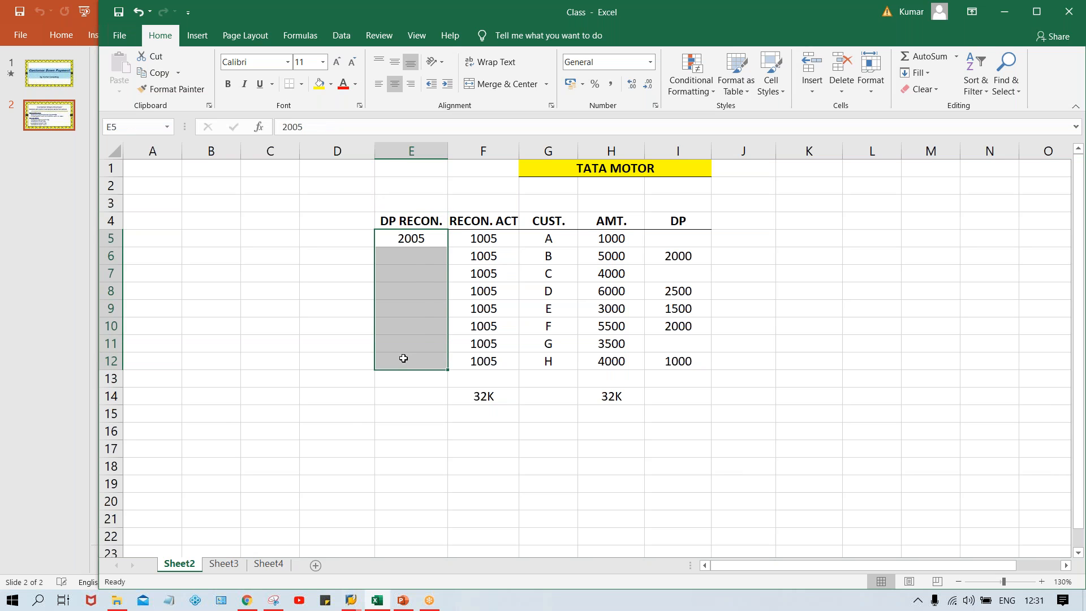
pyautogui.hotkey('ctrl', 'd')
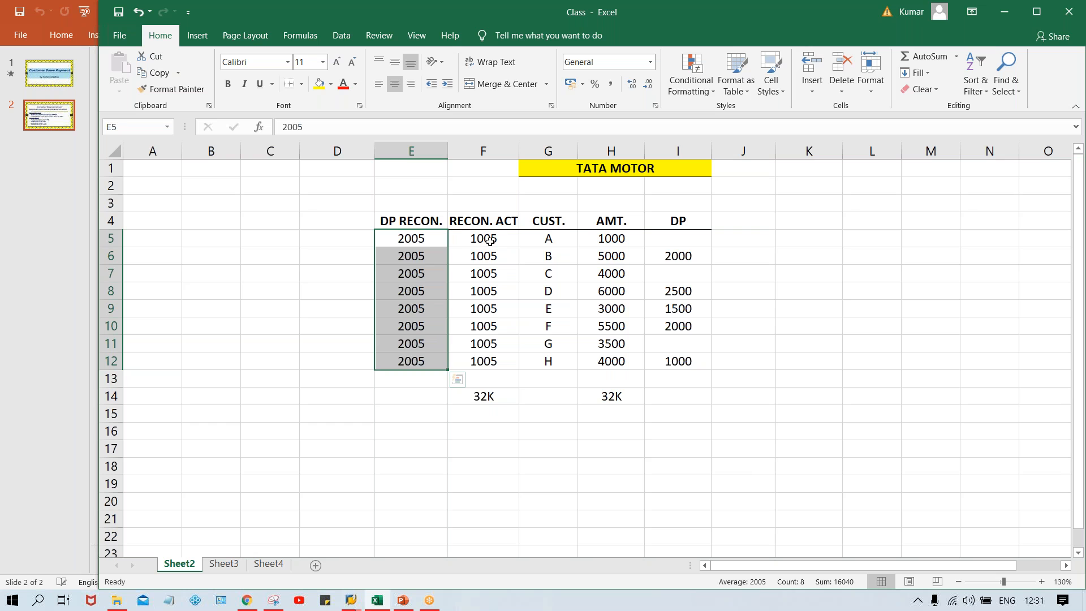
# Examine how the normal and down payment reconciliation accounts relate to each customer's amount and DP value.
pyautogui.click(465, 238)
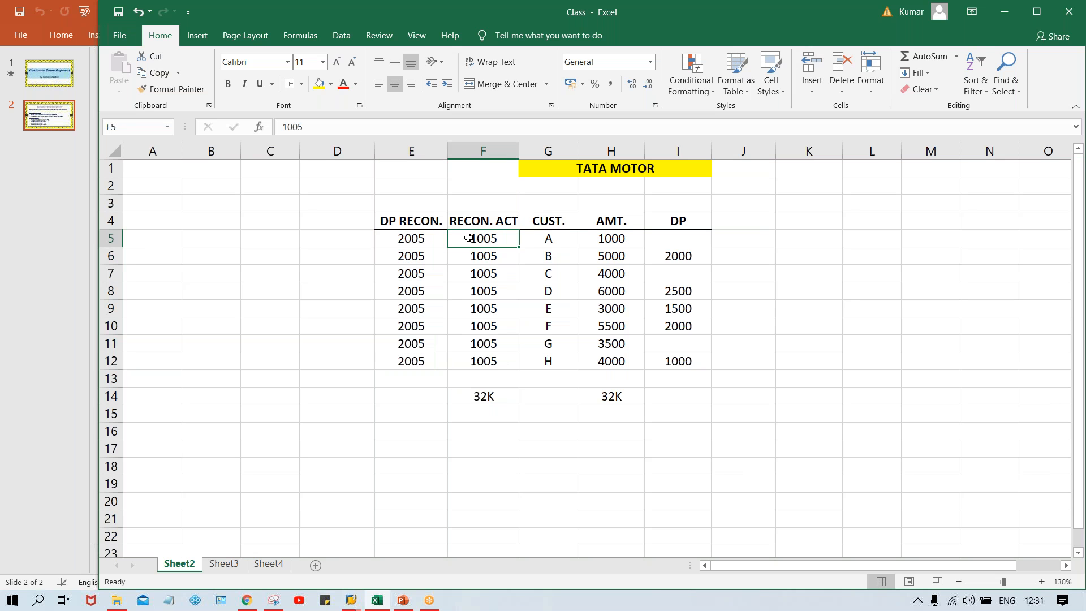
pyautogui.click(622, 241)
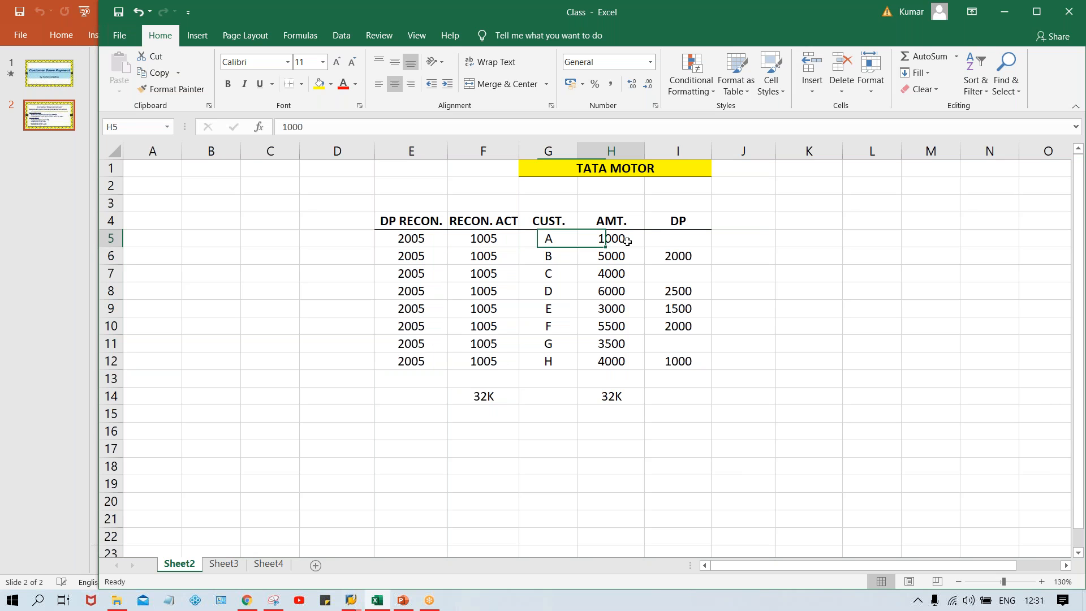
pyautogui.click(487, 236)
pyautogui.moveTo(542, 243); pyautogui.dragTo(563, 243)
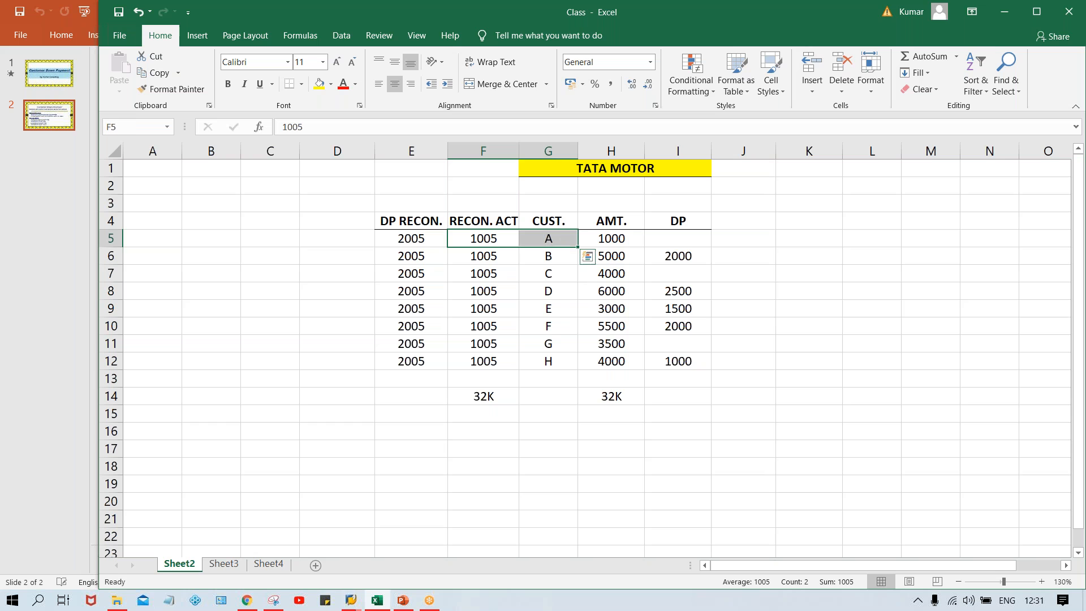
pyautogui.moveTo(473, 255); pyautogui.dragTo(553, 273)
pyautogui.click(390, 246)
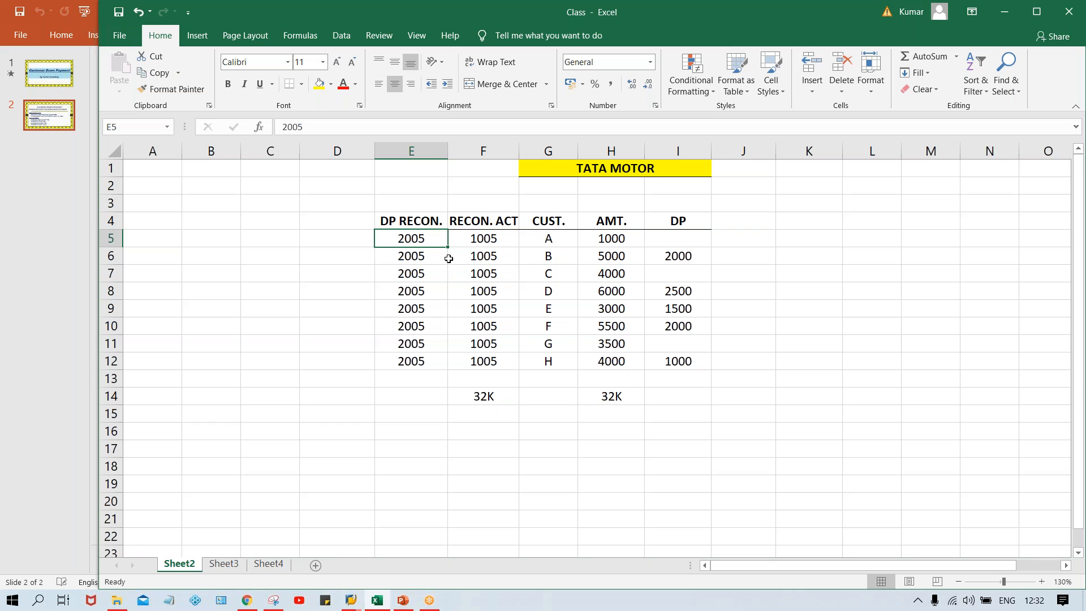
pyautogui.press('Right')
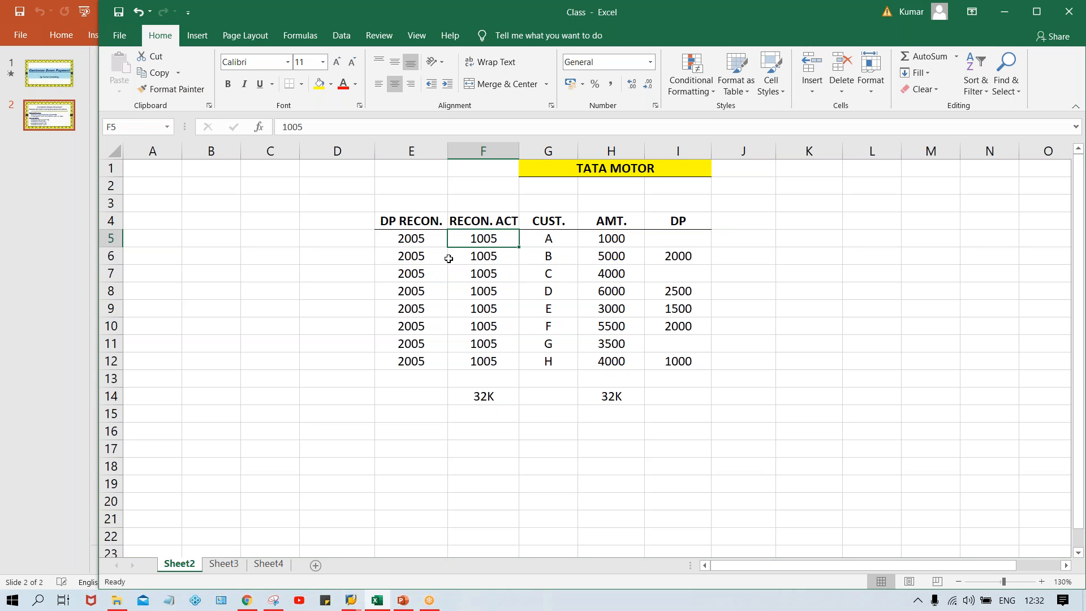
pyautogui.moveTo(659, 242); pyautogui.dragTo(651, 361)
pyautogui.moveTo(609, 255); pyautogui.dragTo(610, 346)
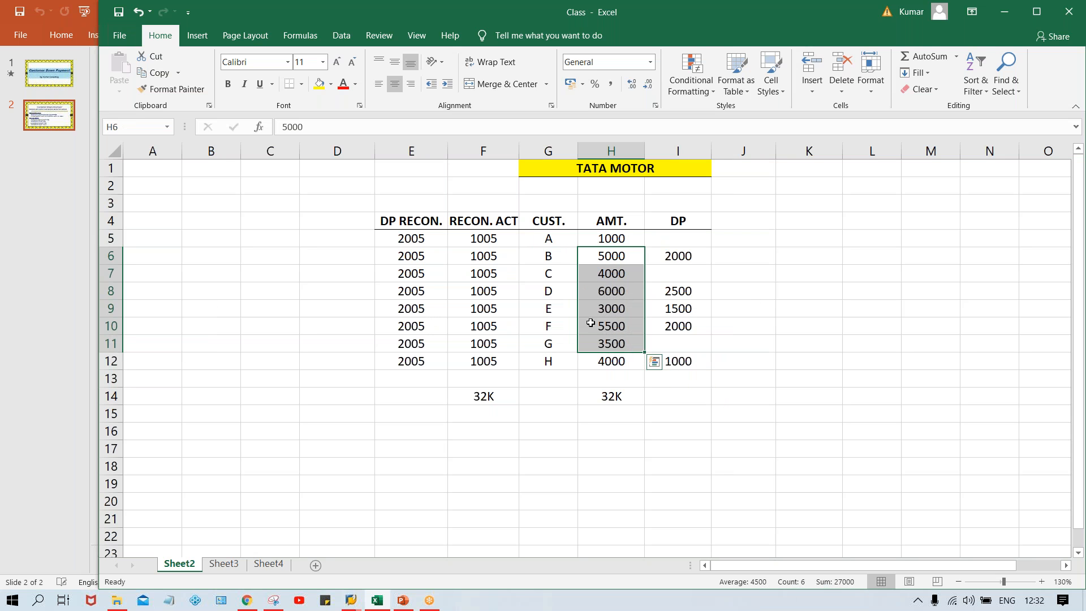
pyautogui.moveTo(488, 239); pyautogui.dragTo(490, 362)
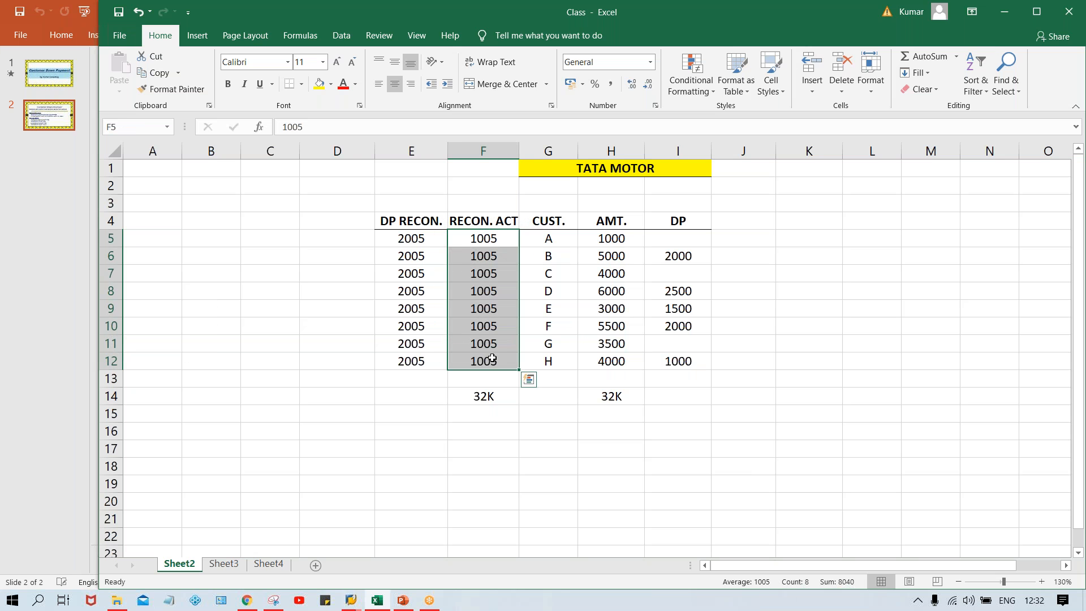
pyautogui.moveTo(658, 249); pyautogui.dragTo(677, 377)
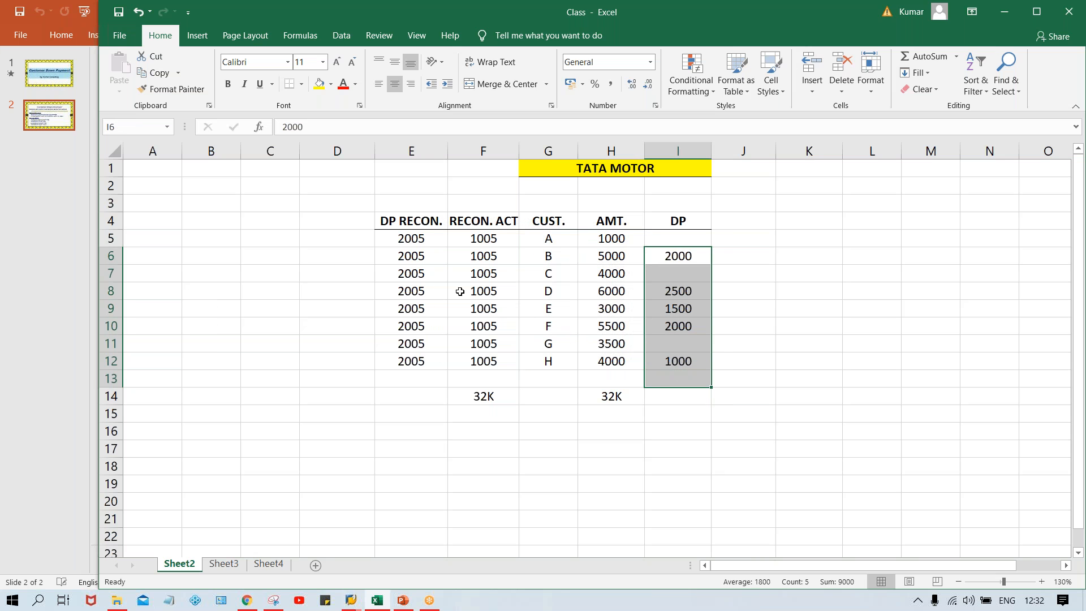
# Enter 9K as the total in I14 under DP and in E14 under DP RECON.
pyautogui.moveTo(421, 253); pyautogui.dragTo(417, 361)
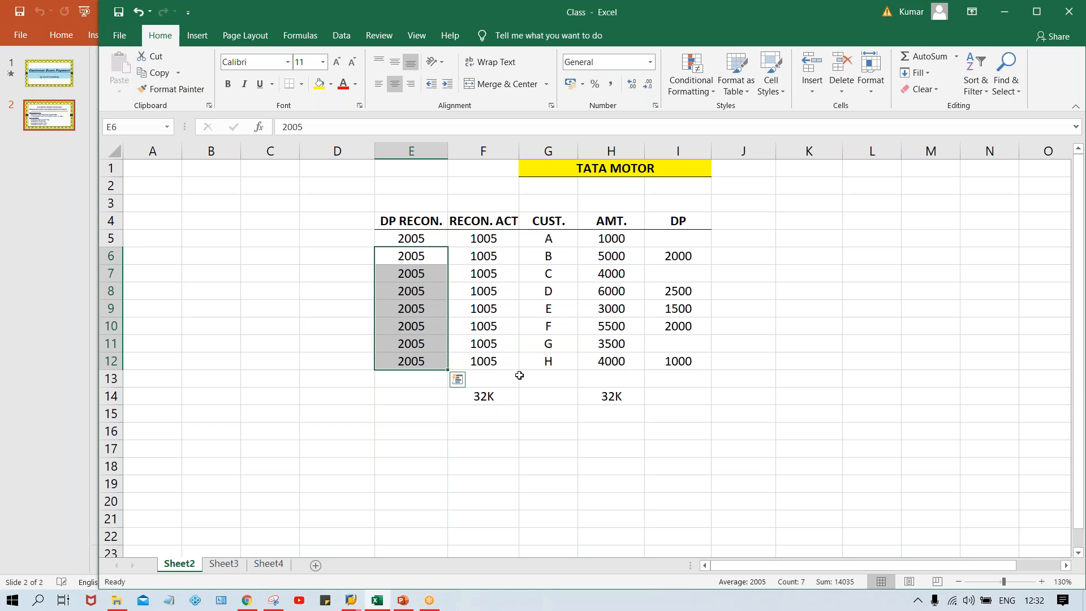
pyautogui.moveTo(694, 245); pyautogui.dragTo(686, 384)
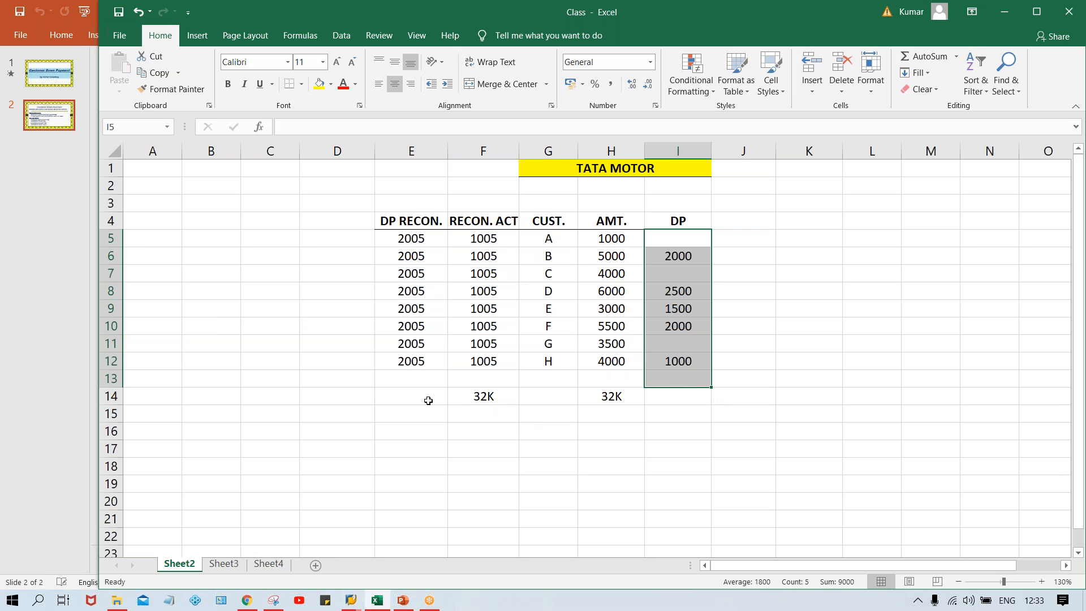
pyautogui.click(691, 396)
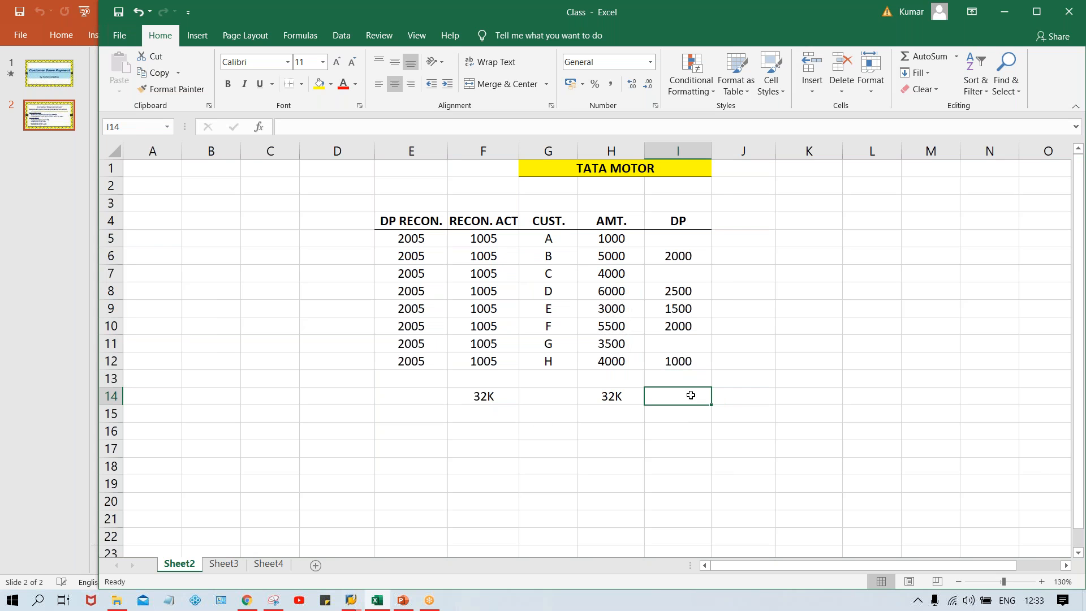
pyautogui.write('9K')
pyautogui.press('Return')
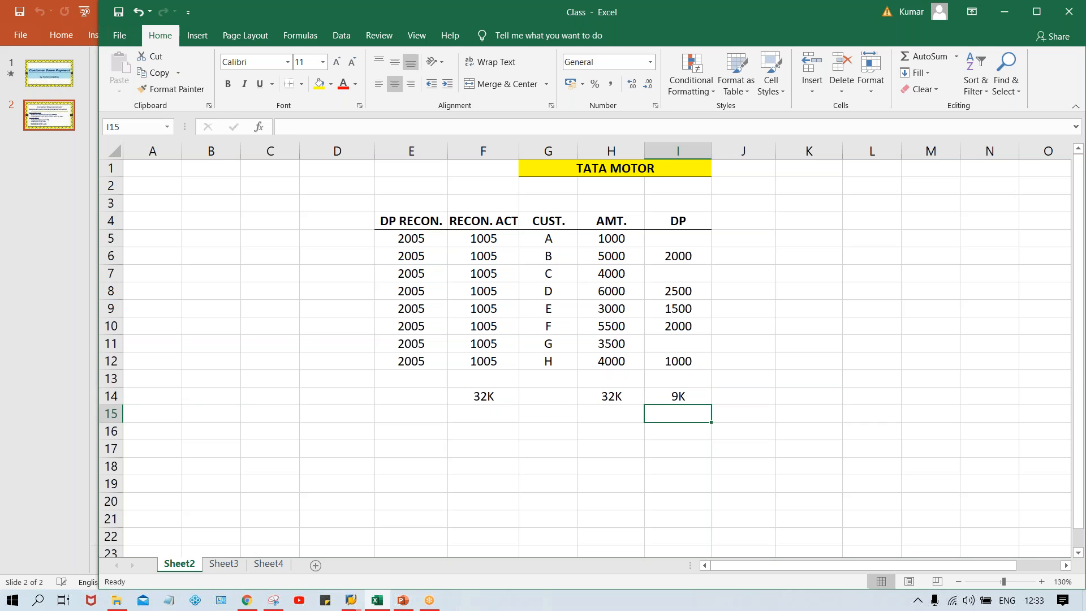
pyautogui.click(416, 398)
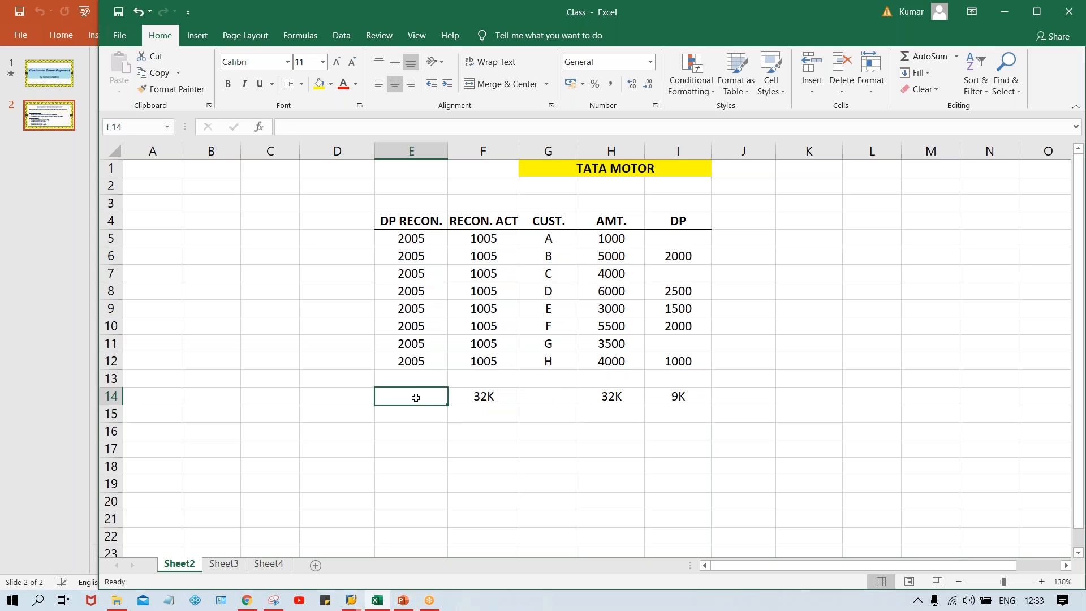
pyautogui.write('9K')
pyautogui.press('Return')
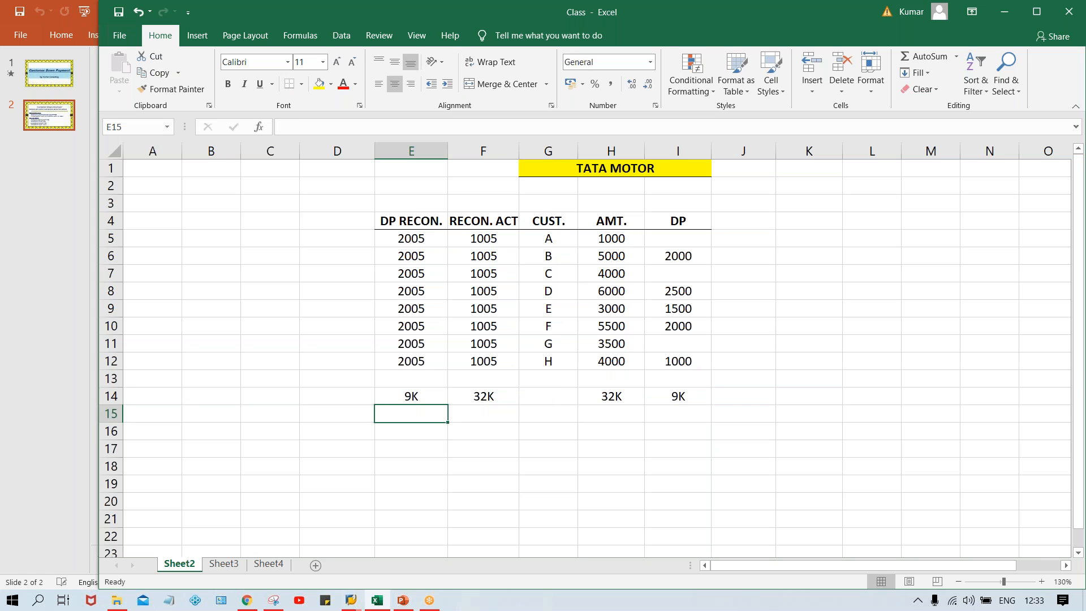
# Compare the row 14 totals of the down payment and normal reconciliation accounts against the customer rows.
pyautogui.click(405, 395)
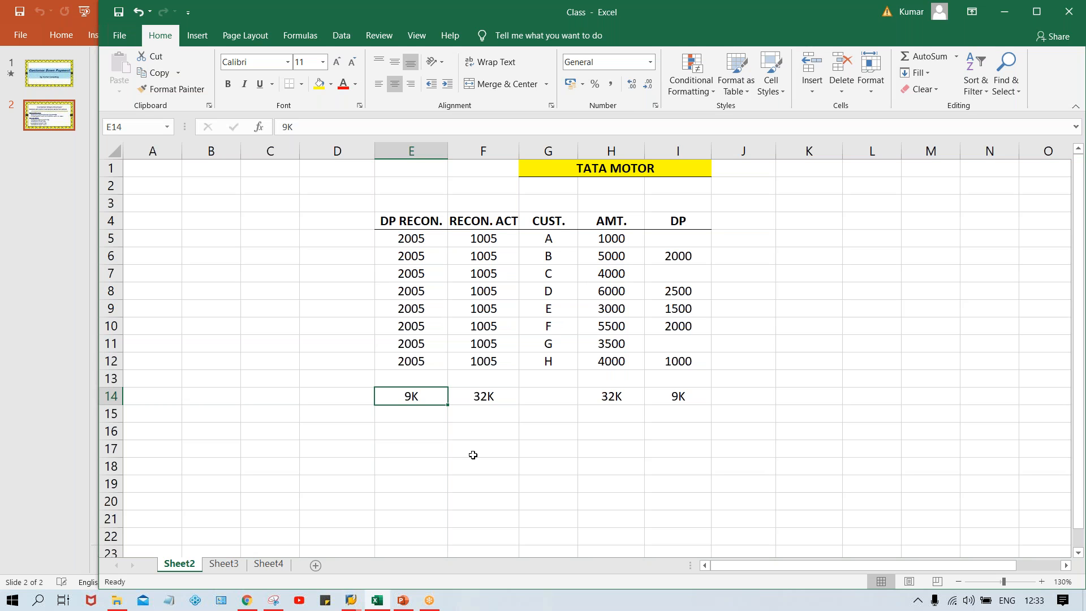
pyautogui.click(490, 400)
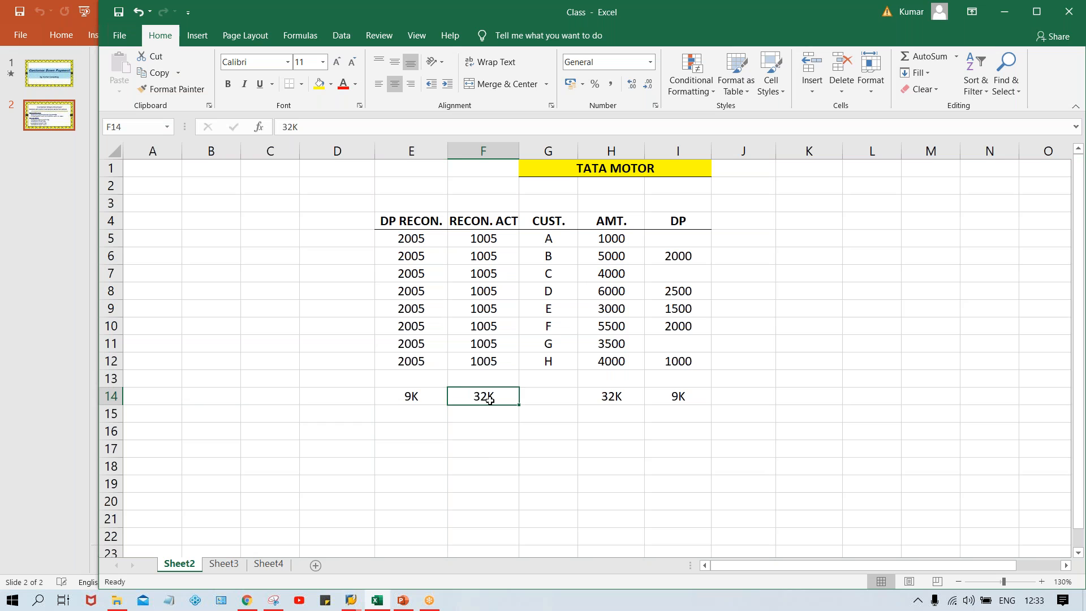
pyautogui.click(412, 397)
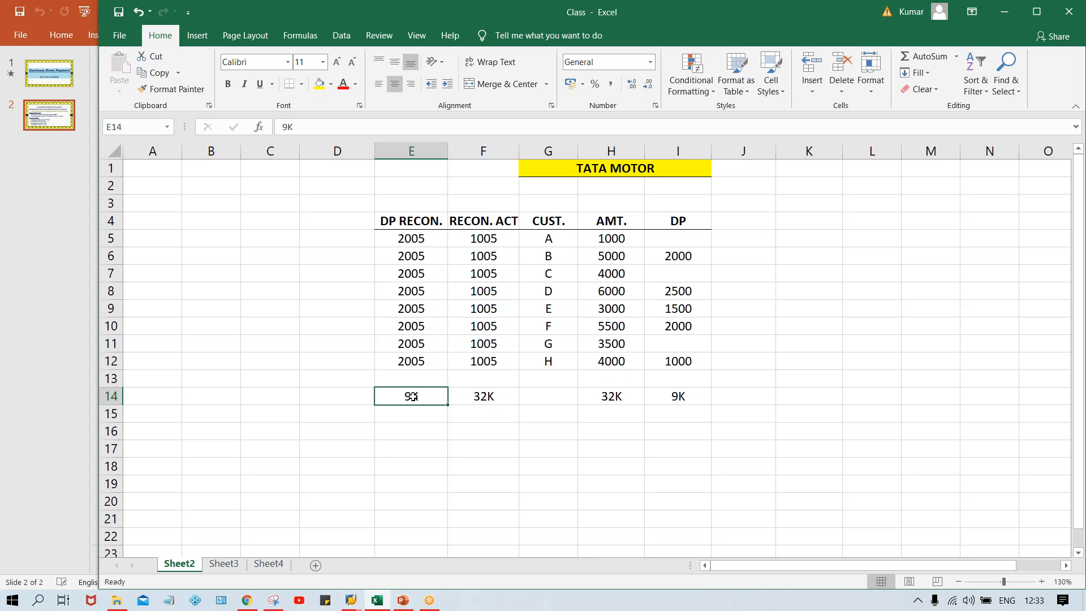
pyautogui.click(468, 357)
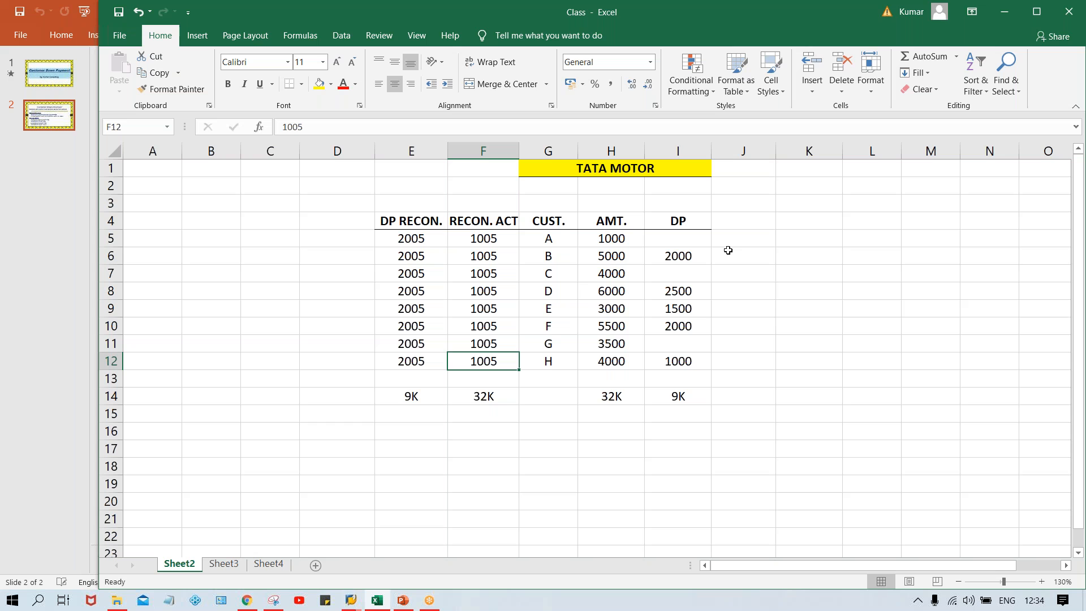
pyautogui.click(570, 294)
pyautogui.click(569, 310)
pyautogui.click(557, 266)
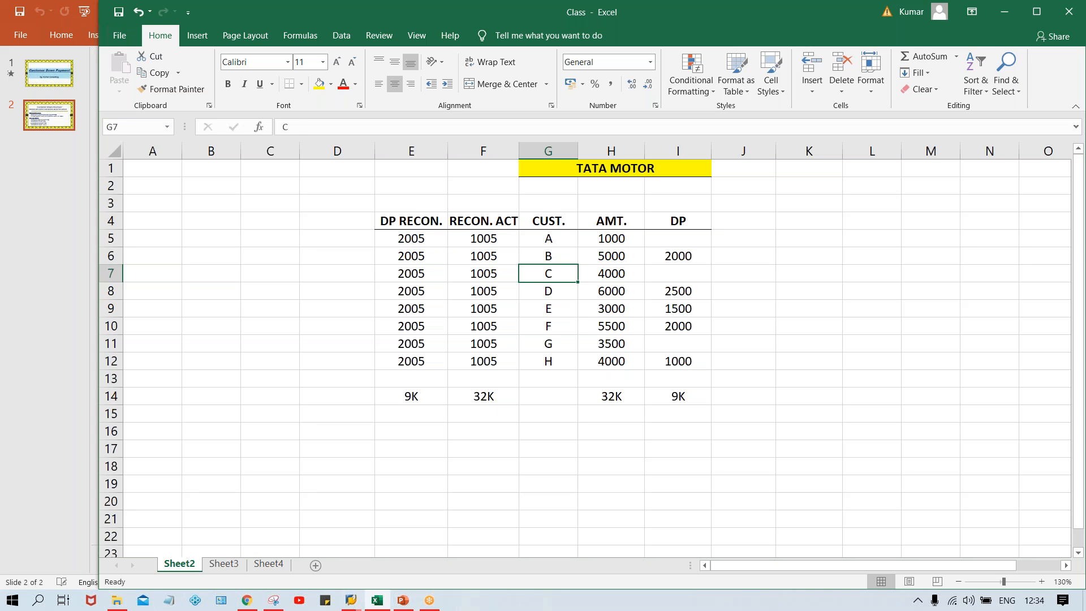
pyautogui.press('Left')
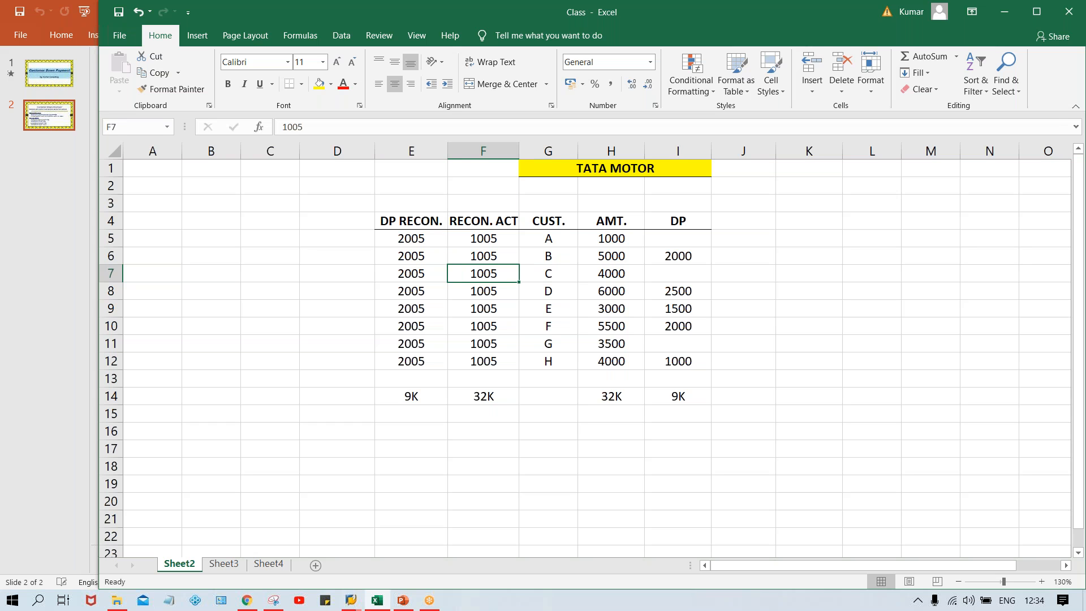
pyautogui.click(480, 396)
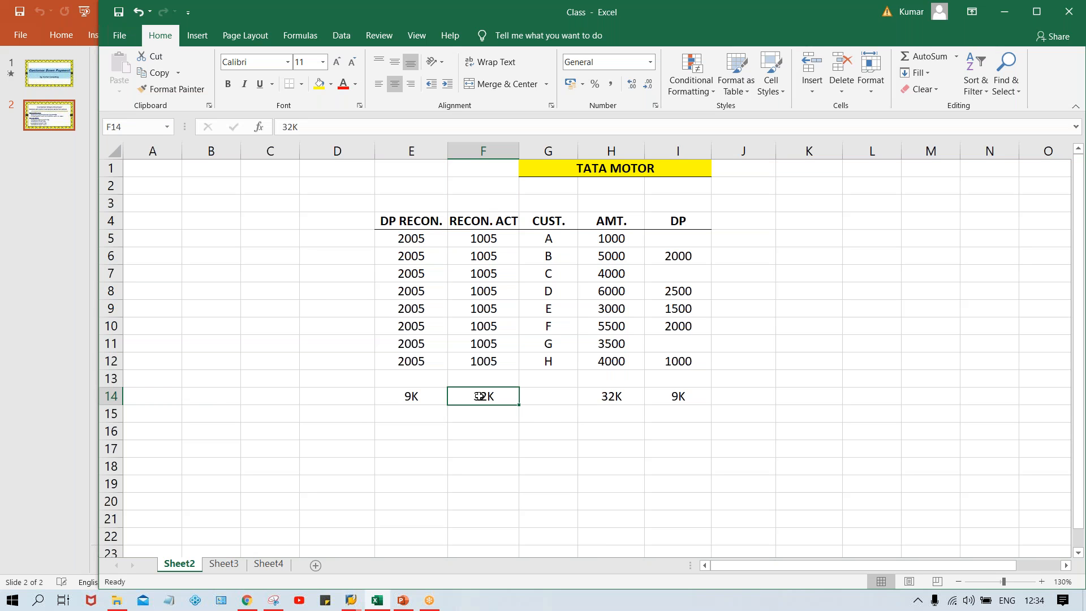
pyautogui.click(419, 399)
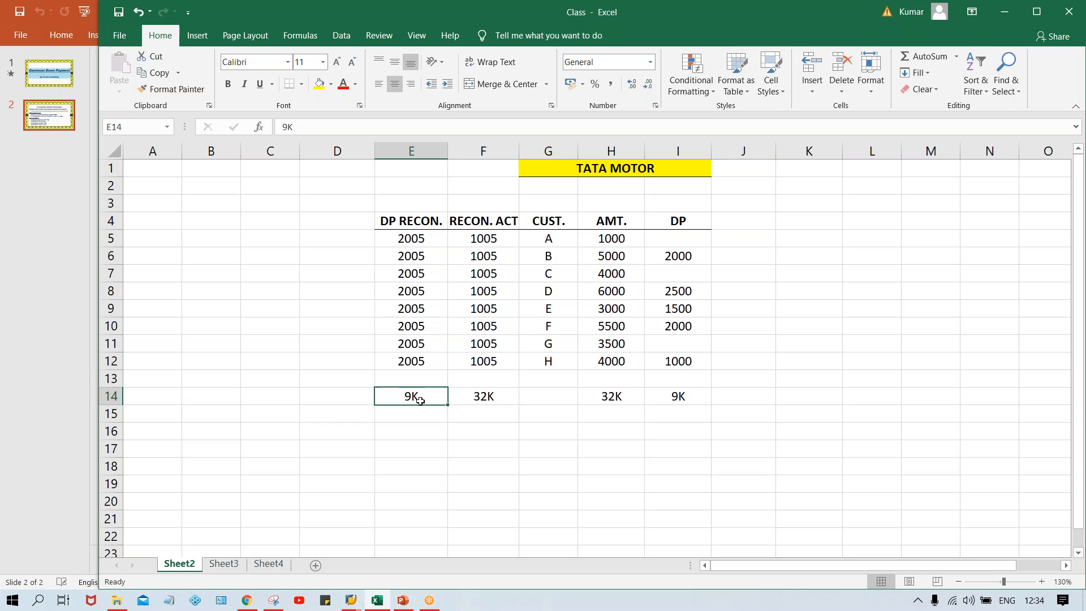
pyautogui.click(490, 396)
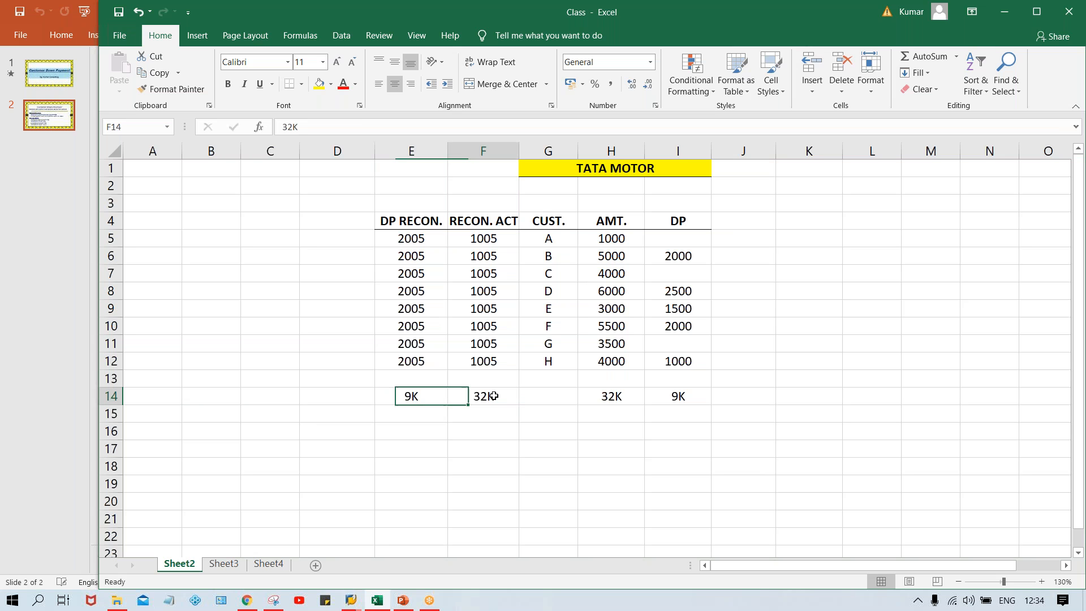
pyautogui.click(428, 397)
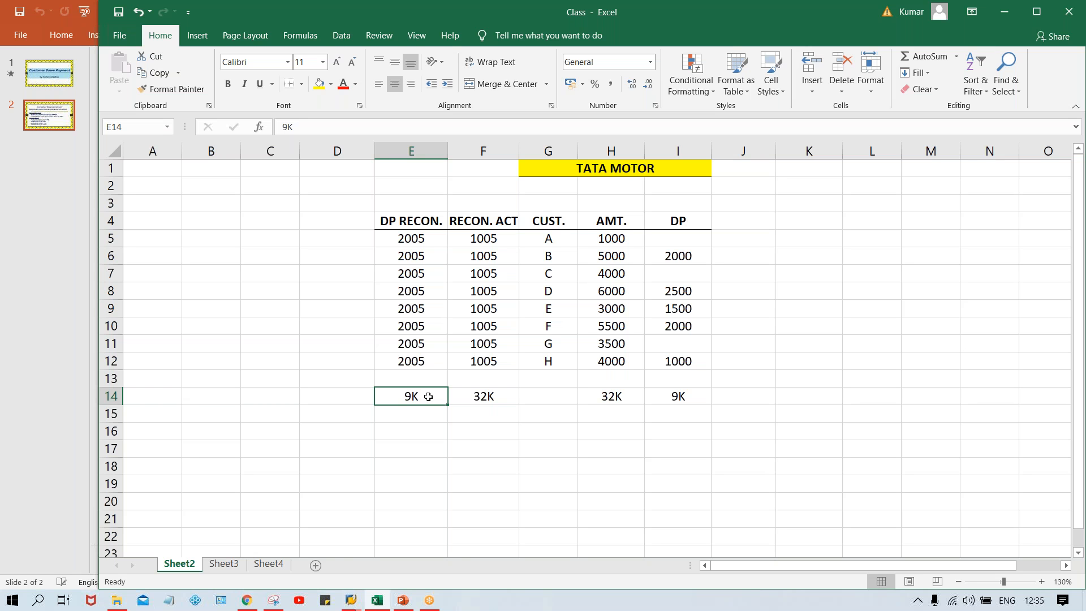
# Consult the Customer Down Payment slide in PowerPoint, and try to run transaction FS00 in an already open SAP Easy Access session.
pyautogui.click(407, 603)
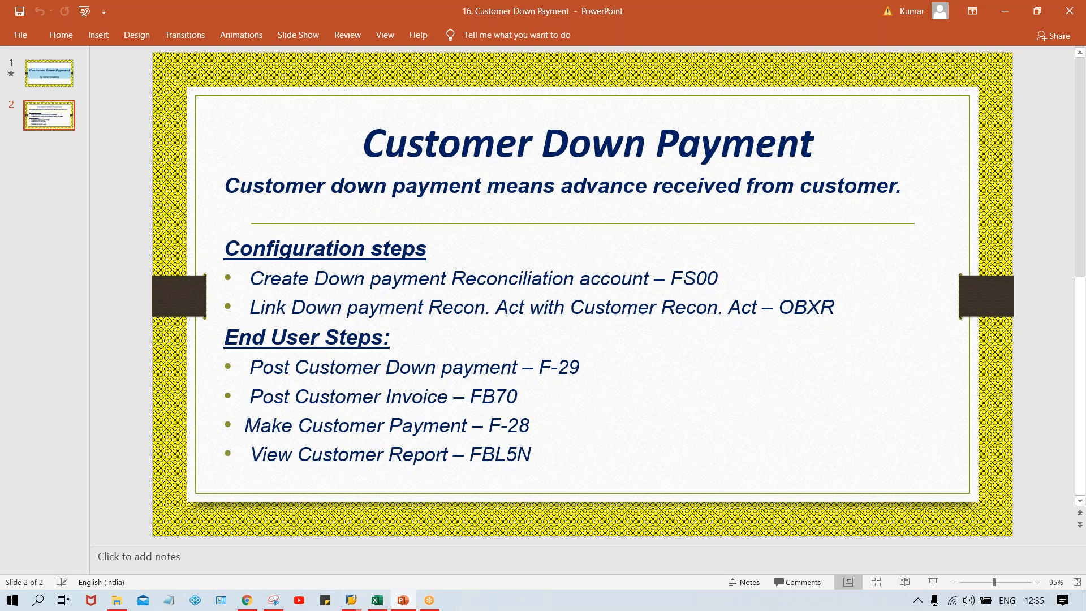
pyautogui.moveTo(351, 600)
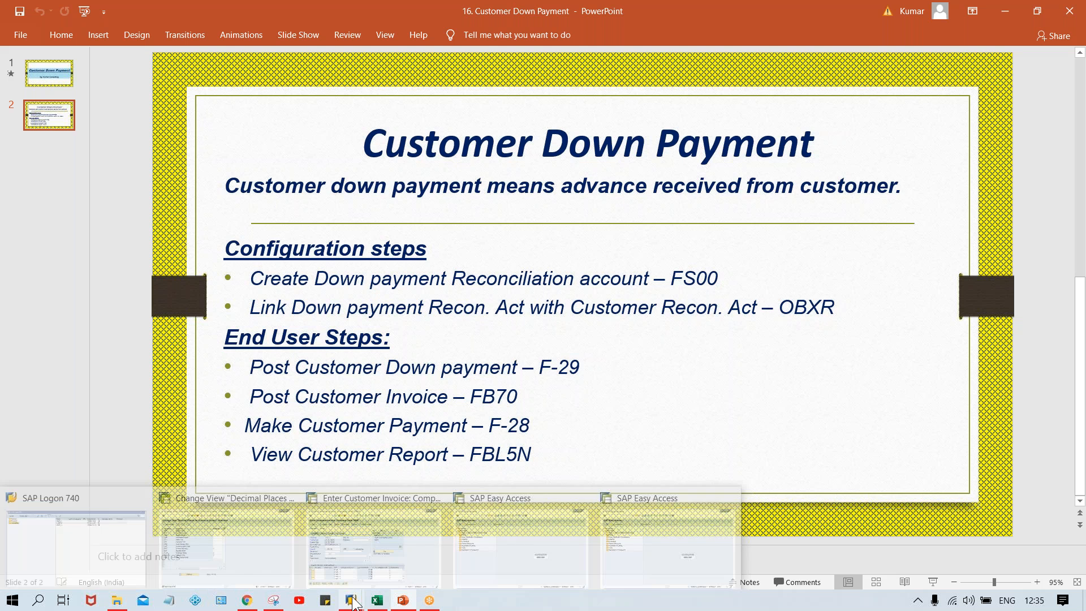
pyautogui.moveTo(521, 555)
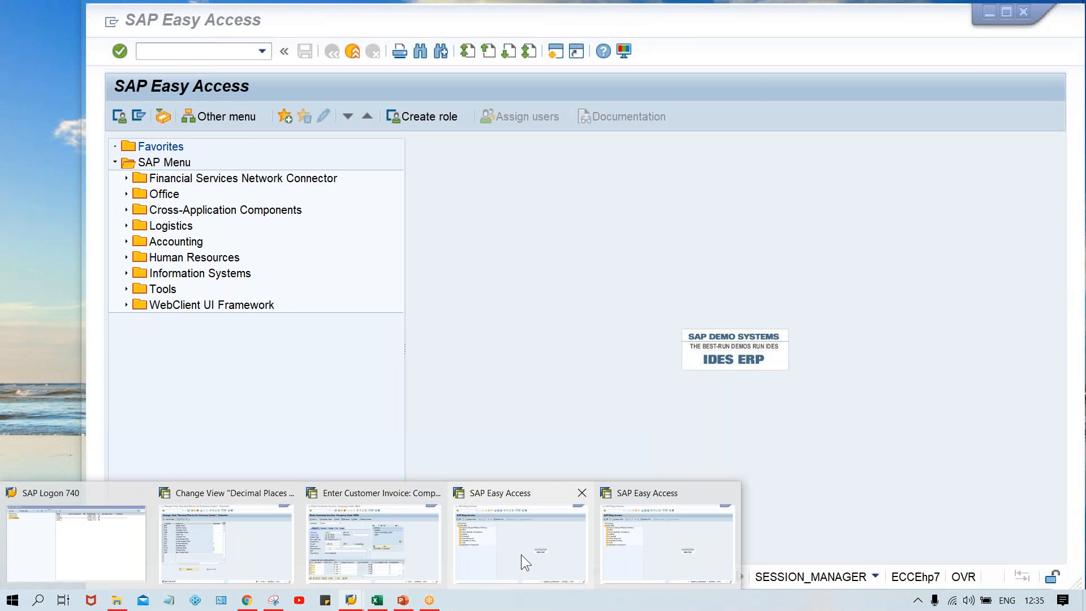
pyautogui.click(521, 554)
pyautogui.write('FS00')
pyautogui.press('Return')
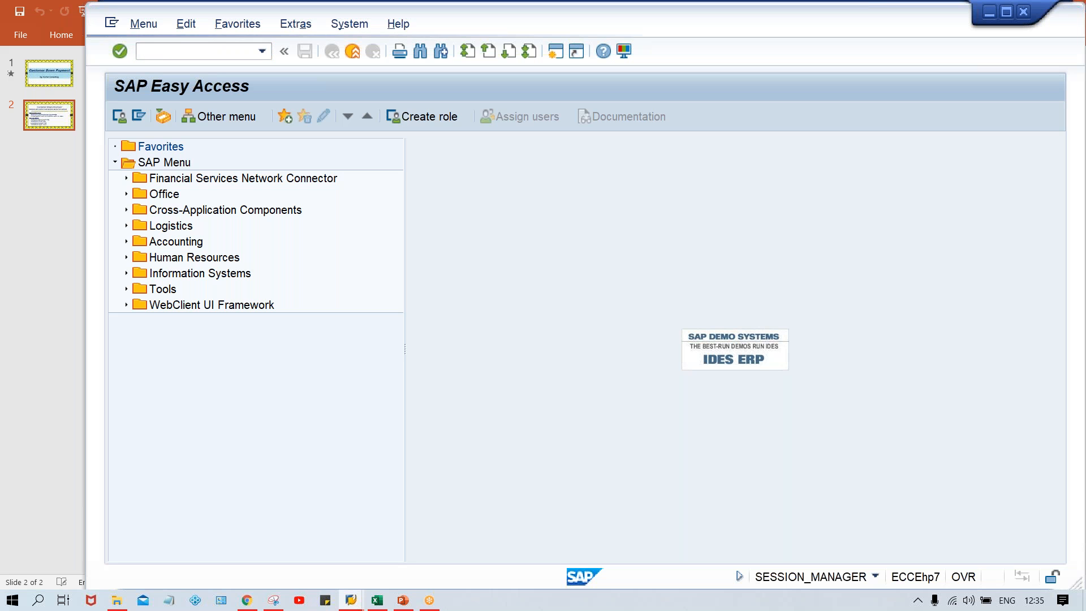
# Switch to SAP Logon and open a new logon session for the SAP_2 connection.
pyautogui.click(351, 600)
pyautogui.click(130, 542)
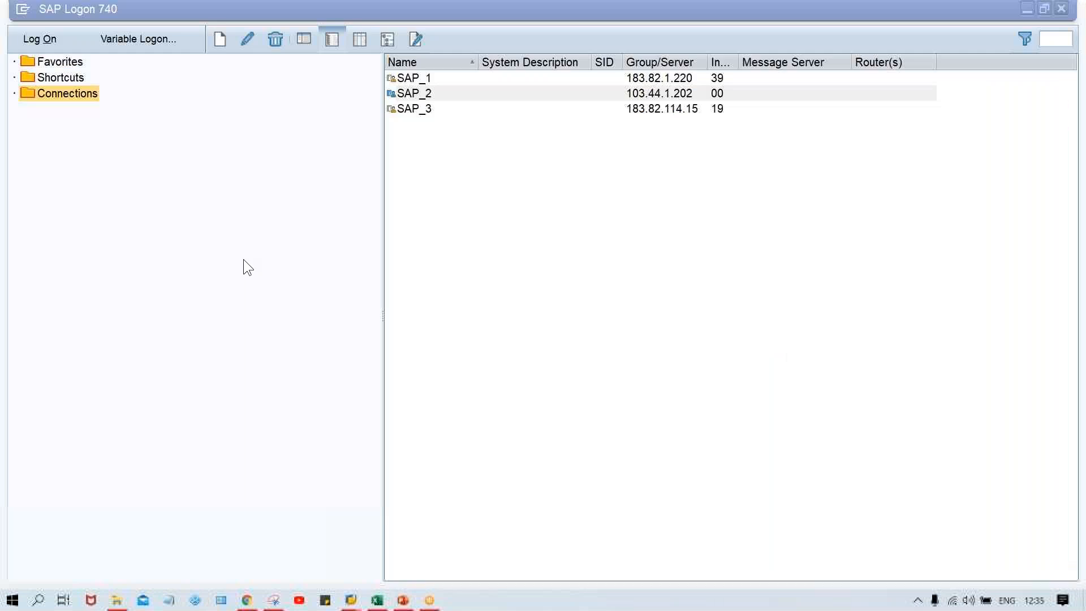
pyautogui.doubleClick(470, 94)
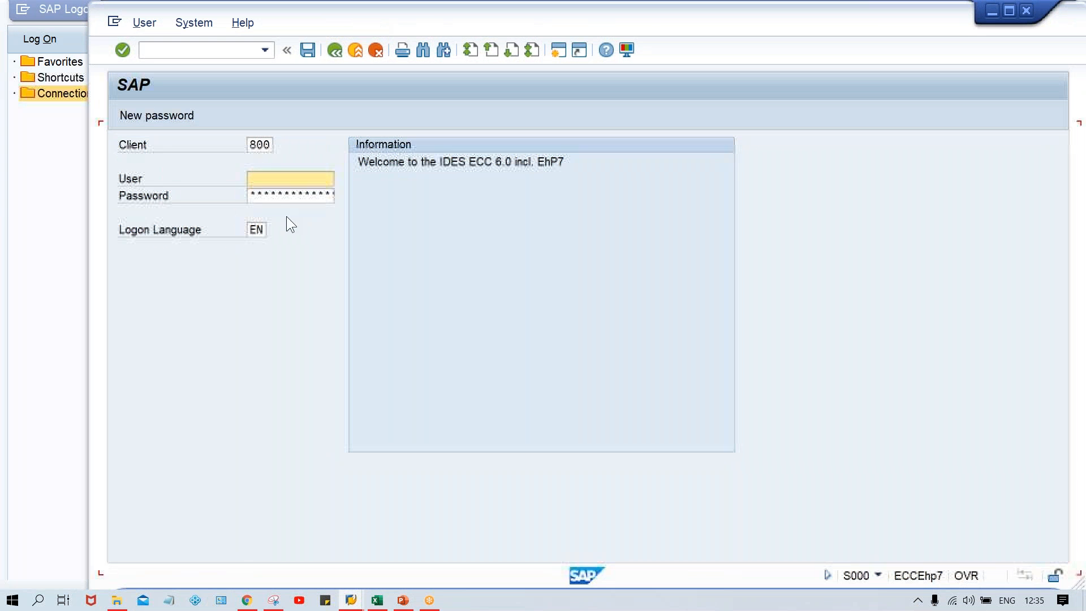
# Log on to client 800 with the user name and the account password.
pyautogui.click(273, 174)
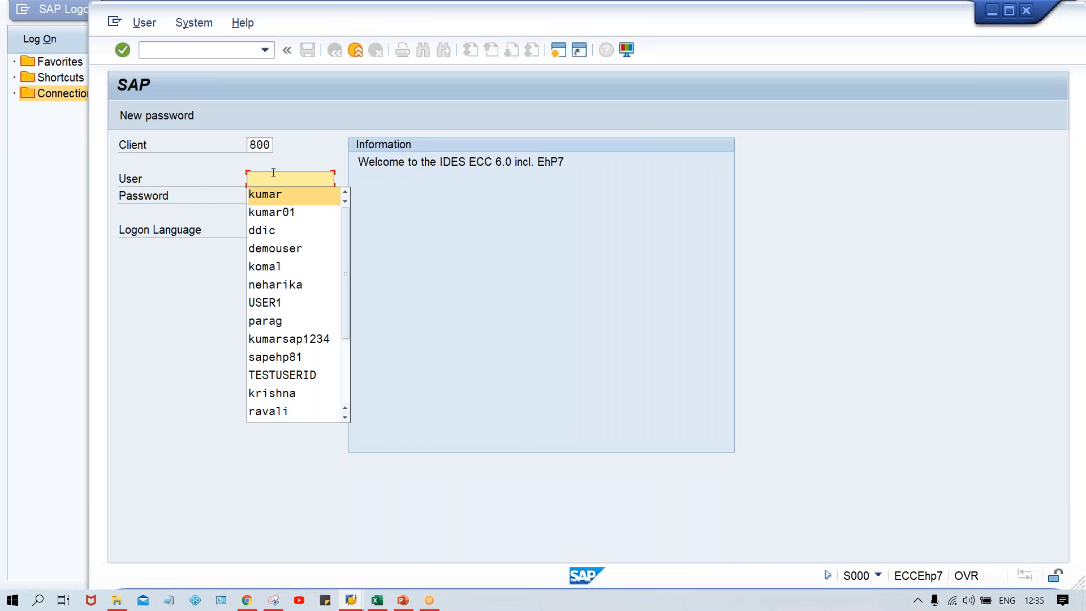
pyautogui.press('Return')
pyautogui.press('Tab')
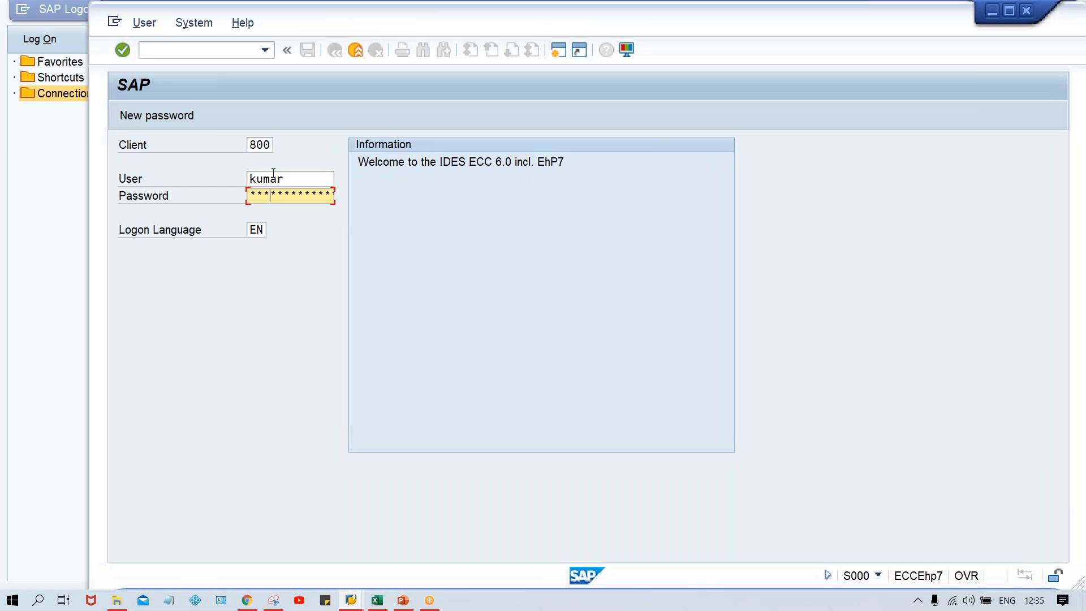
pyautogui.press('Return')
pyautogui.press('Tab')
pyautogui.press('Return')
pyautogui.press('capslock')
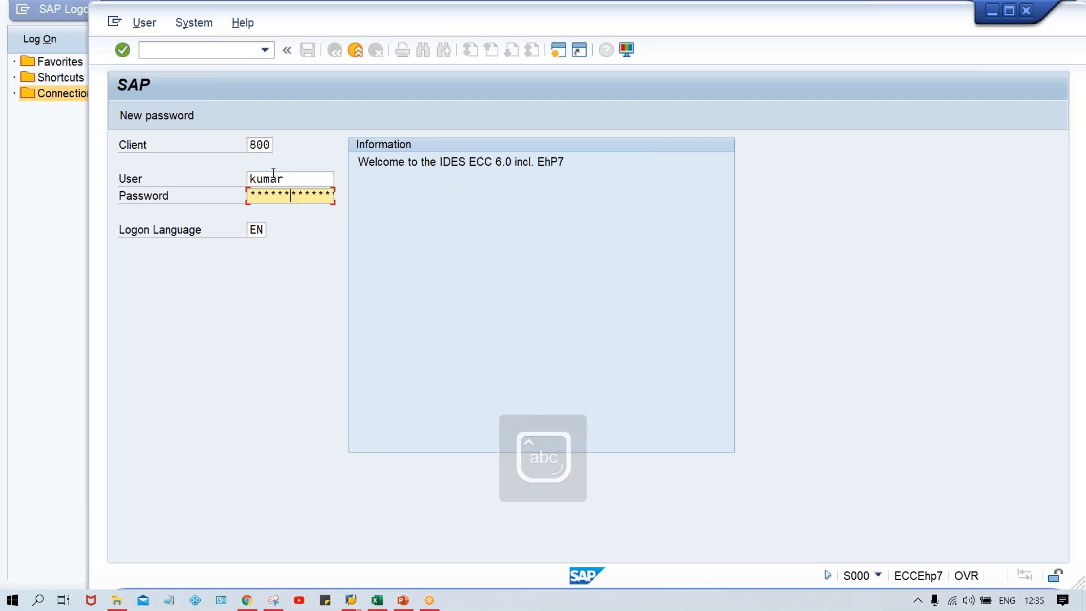
pyautogui.press('Return')
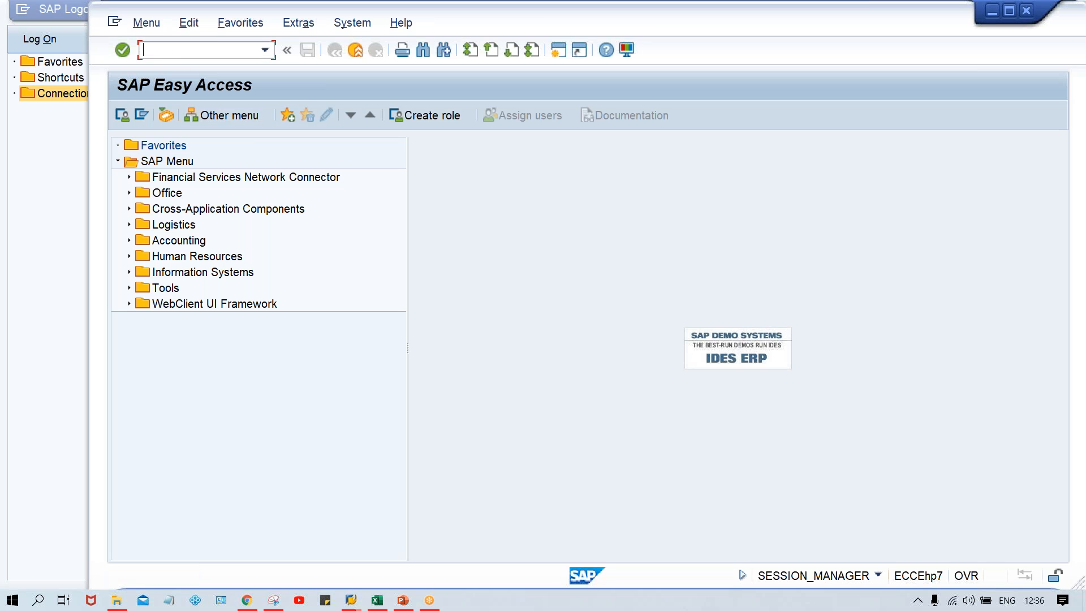
# Run transaction FS00, expand the LIABILITY ACCOUNTS, and start creating G/L account 2001 in company code TM00.
pyautogui.write('fs00')
pyautogui.press('Return')
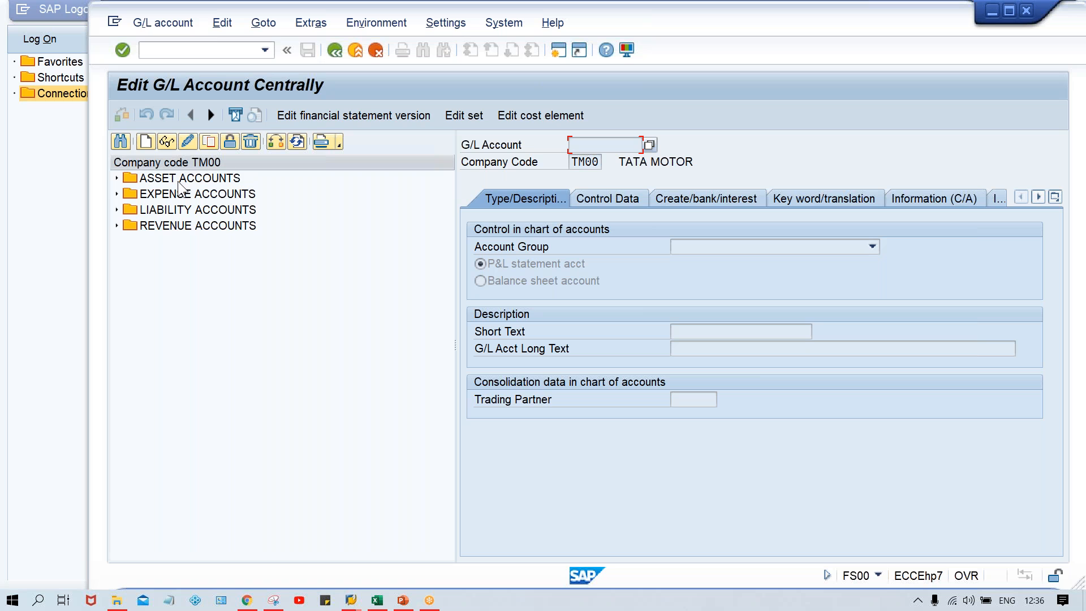
pyautogui.doubleClick(198, 210)
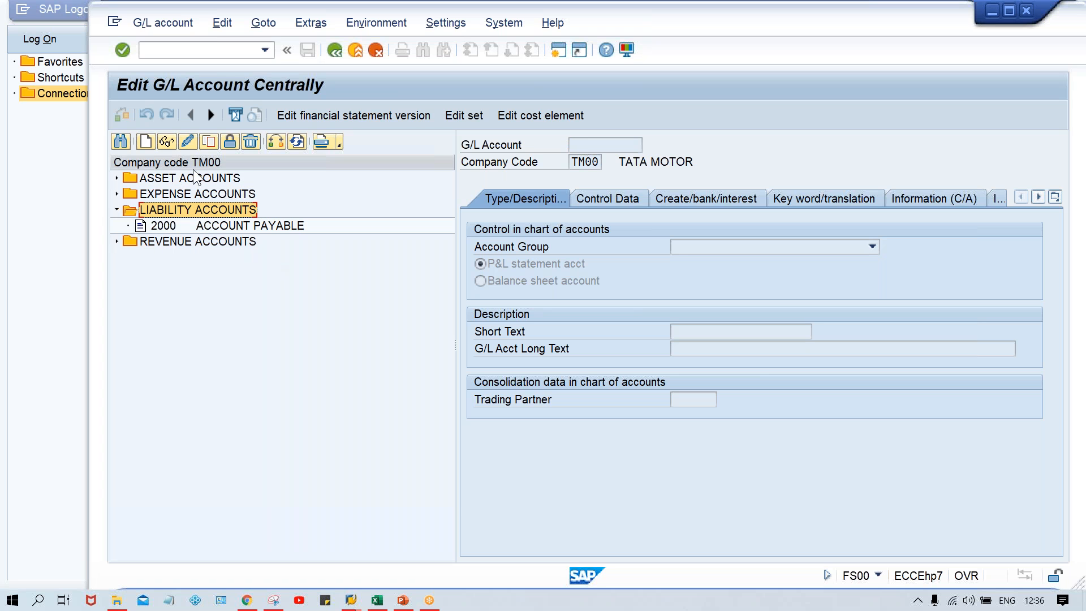
pyautogui.click(148, 142)
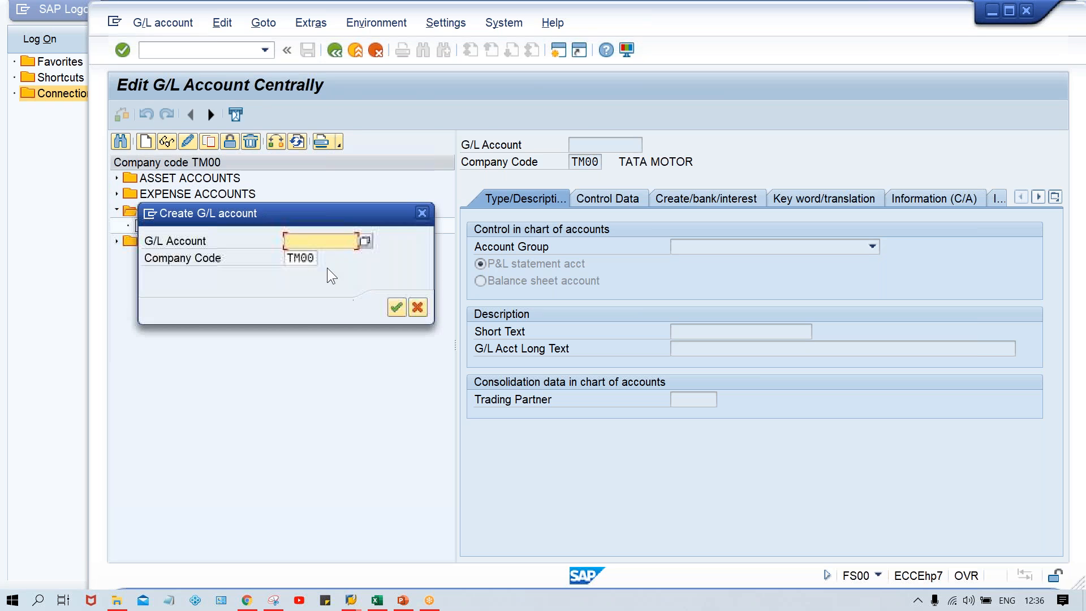
pyautogui.write('2001')
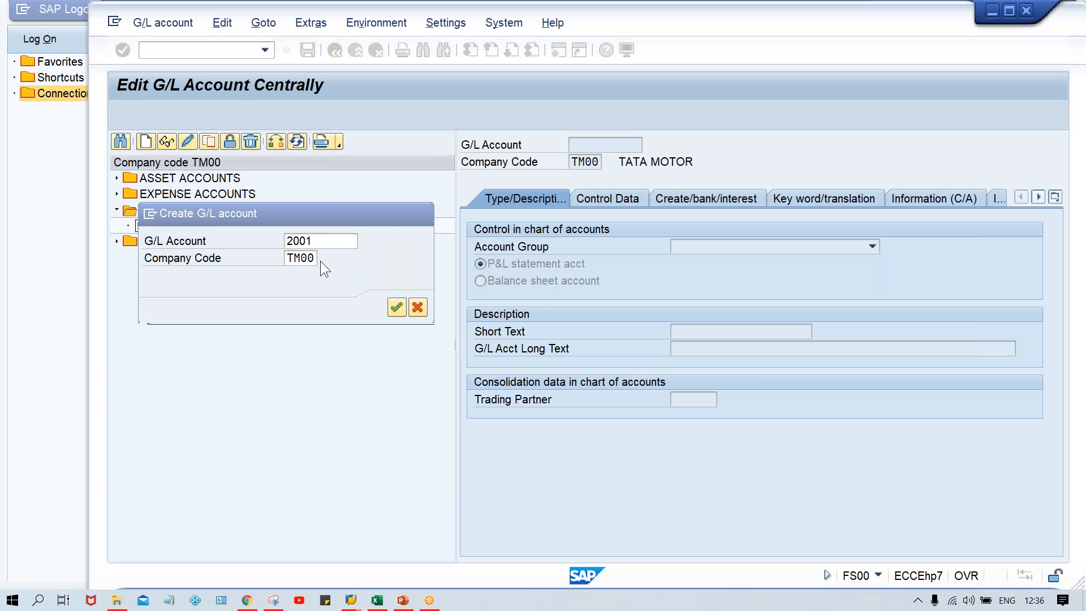
pyautogui.press('Return')
# Assign account 2001 to the LIABILITY ACCOUNTS group and enter CUSTOMER DOWNPAYMENT as its short and long text.
pyautogui.click(675, 250)
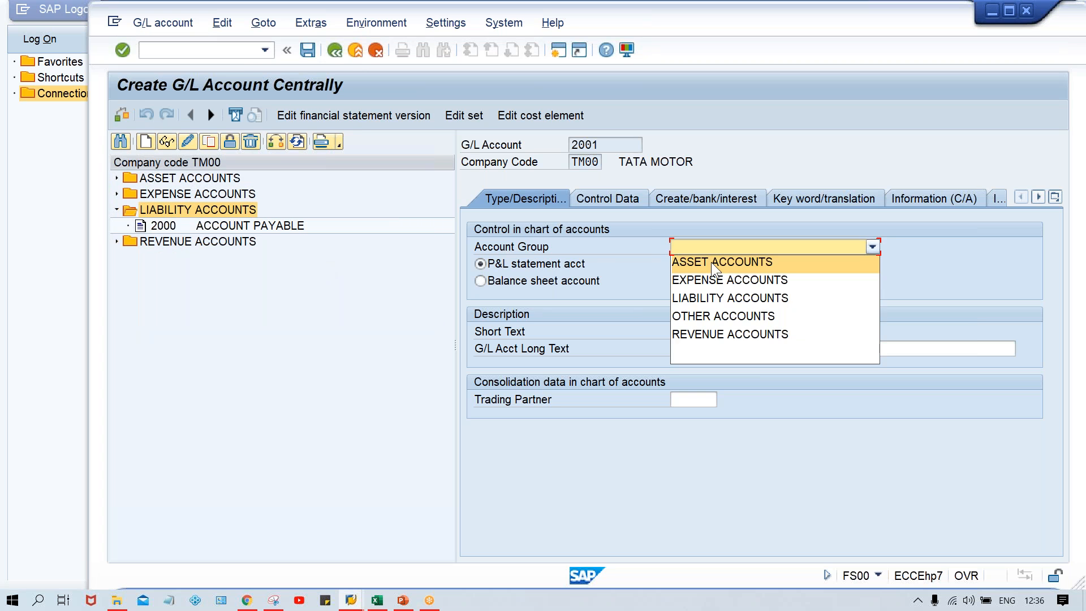
pyautogui.click(742, 299)
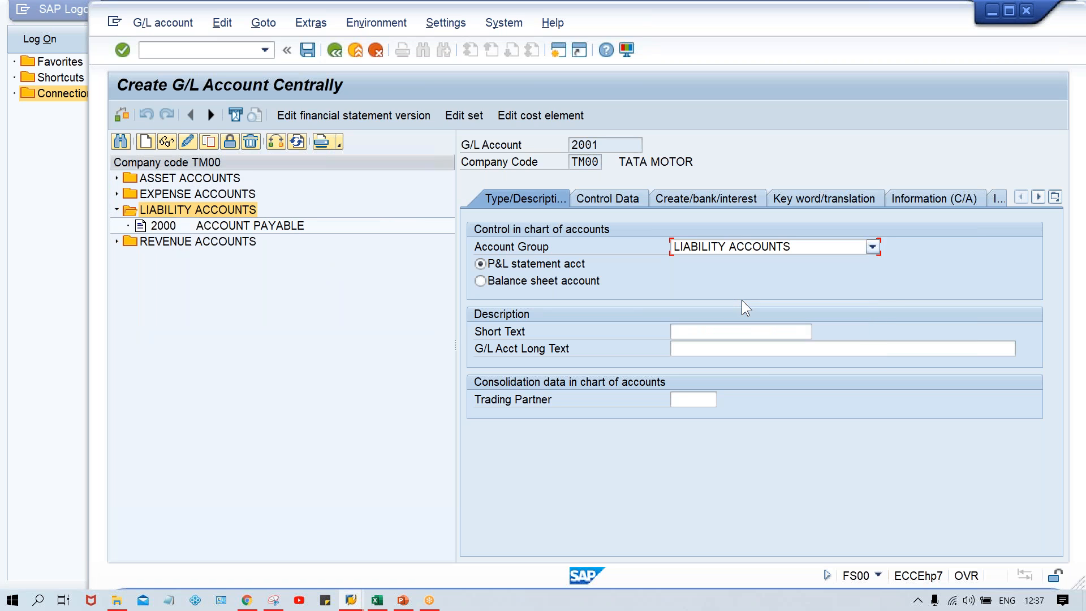
pyautogui.click(691, 330)
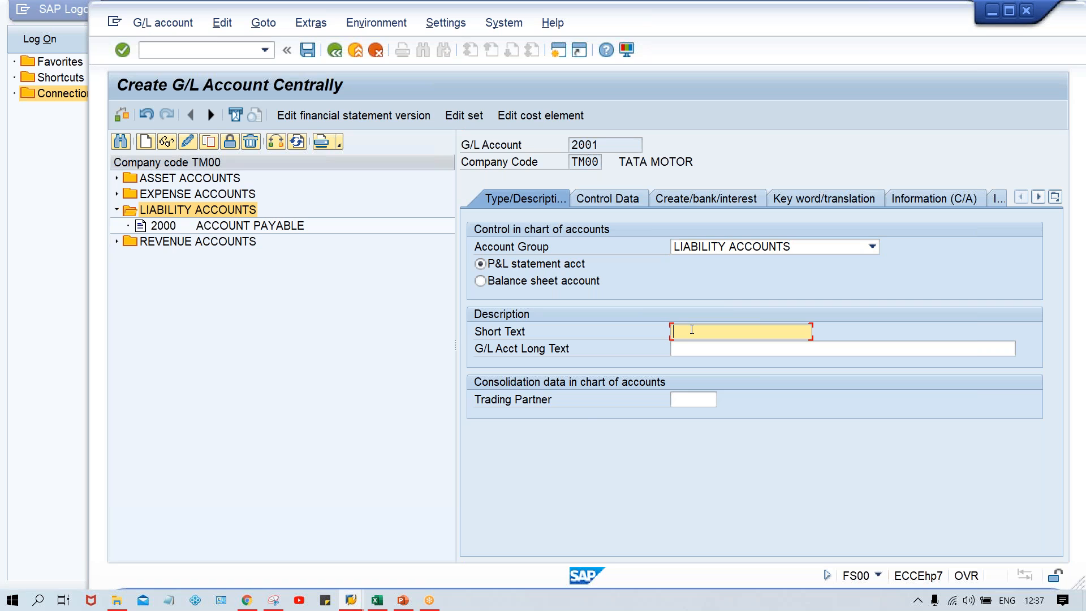
pyautogui.write('CUS')
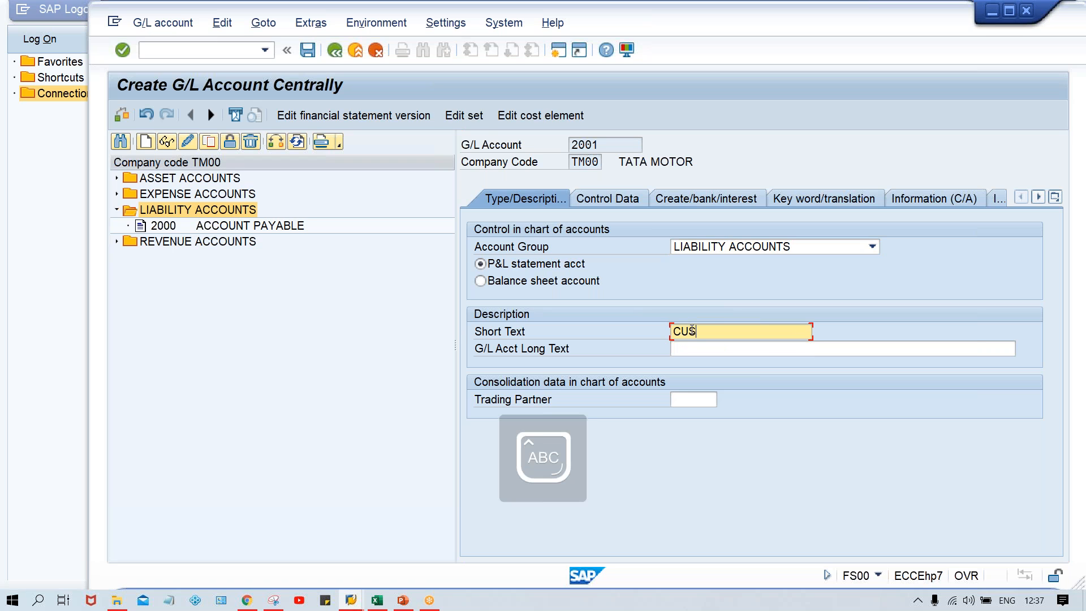
pyautogui.write('TOMER ')
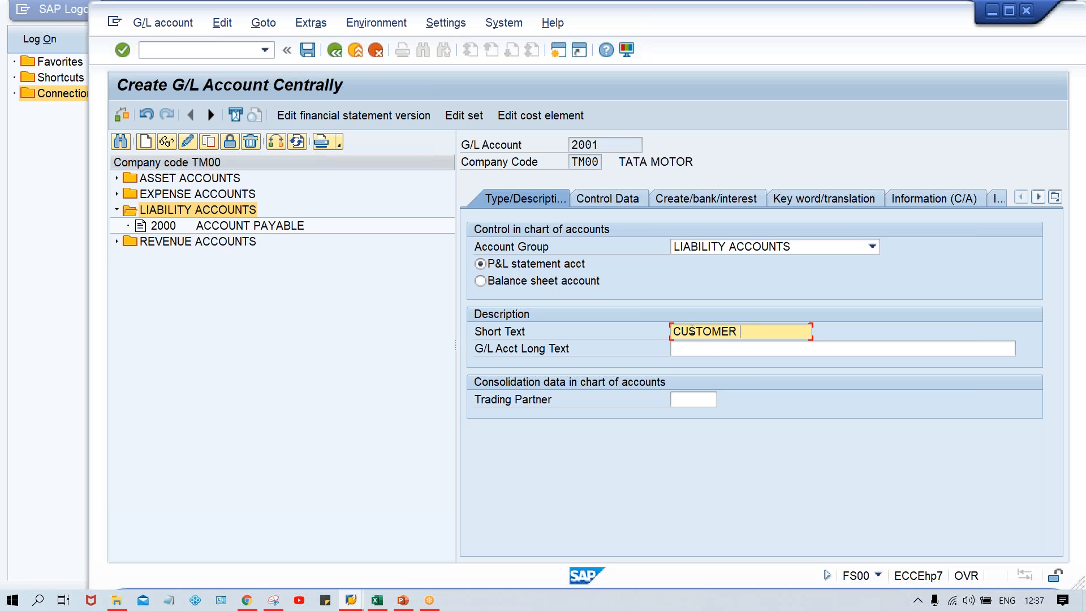
pyautogui.write('DOWNPAYMENT')
pyautogui.hotkey('ctrl', 'a')
pyautogui.hotkey('ctrl', 'c')
pyautogui.press('Tab')
pyautogui.hotkey('ctrl', 'v')
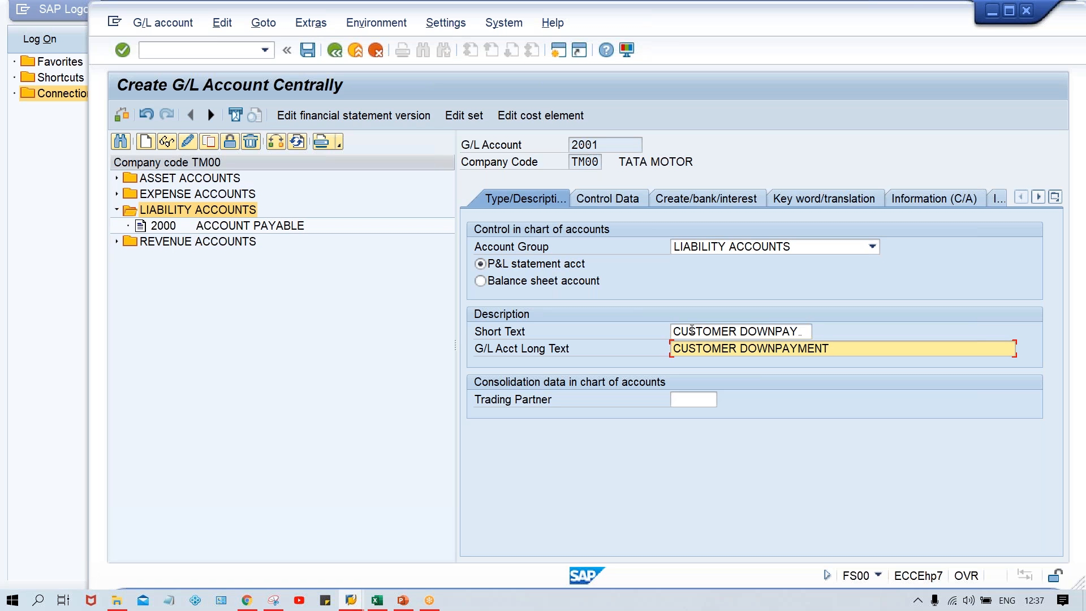
# Classify G/L account 2001 as a balance sheet account.
pyautogui.click(614, 200)
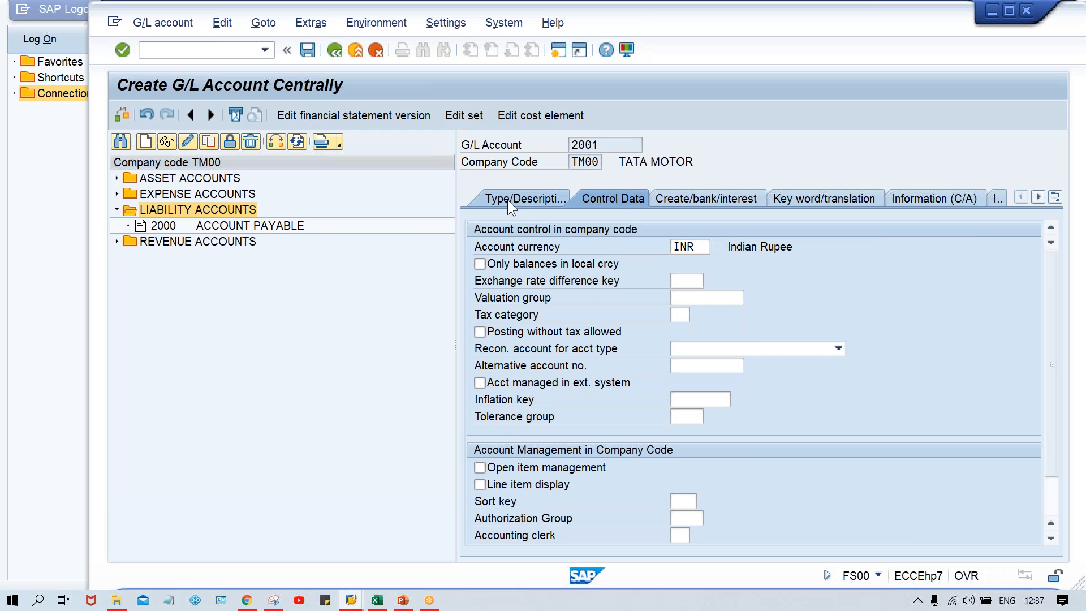
pyautogui.click(507, 199)
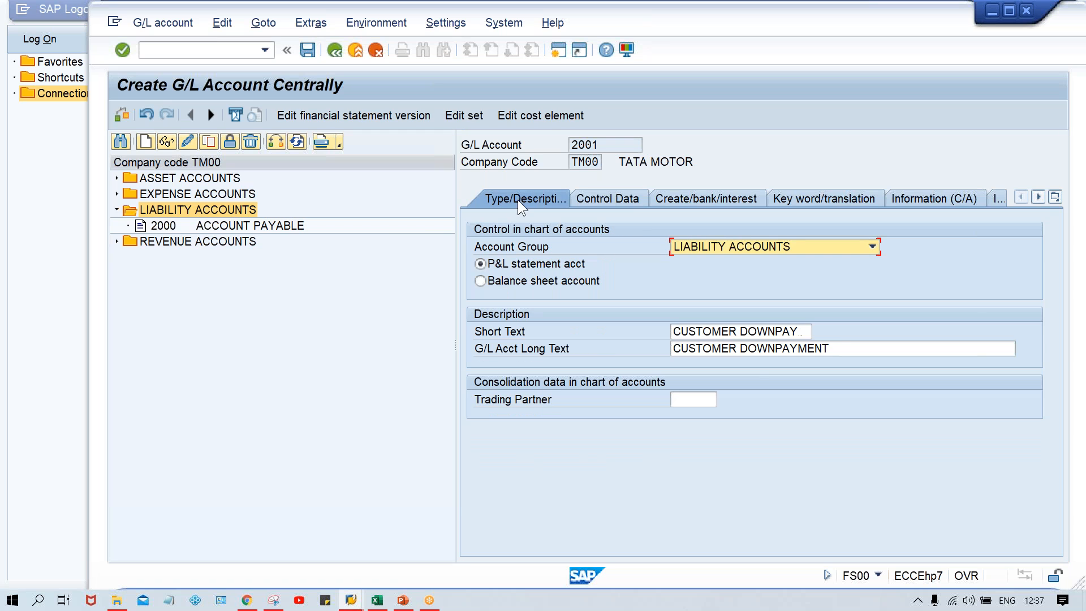
pyautogui.click(504, 281)
# Make the account a reconciliation account for Customers, enable line item display, and set the sort key to 001.
pyautogui.click(625, 195)
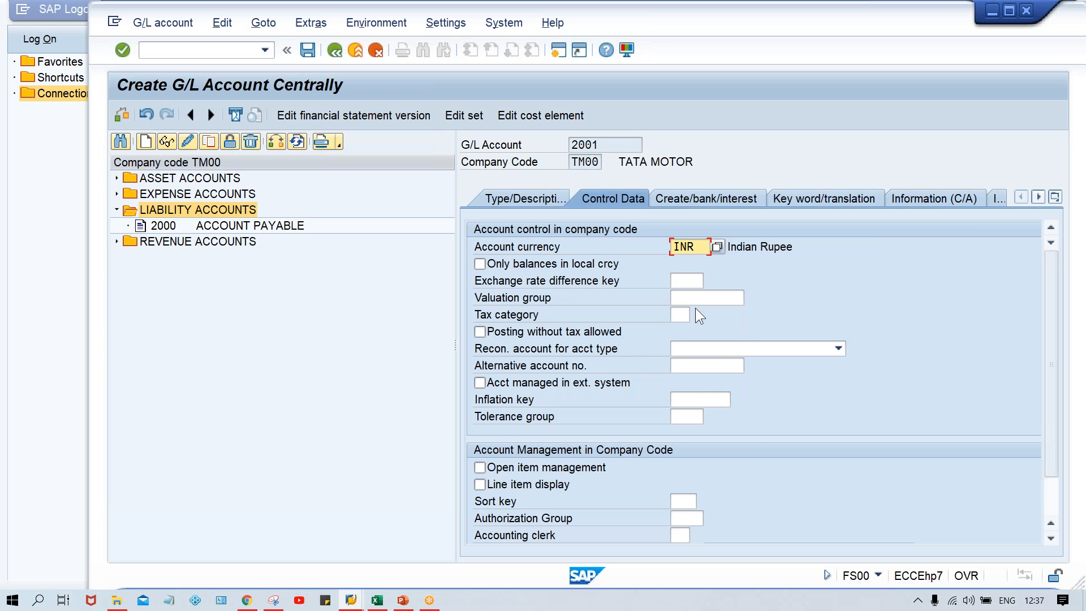
pyautogui.click(705, 349)
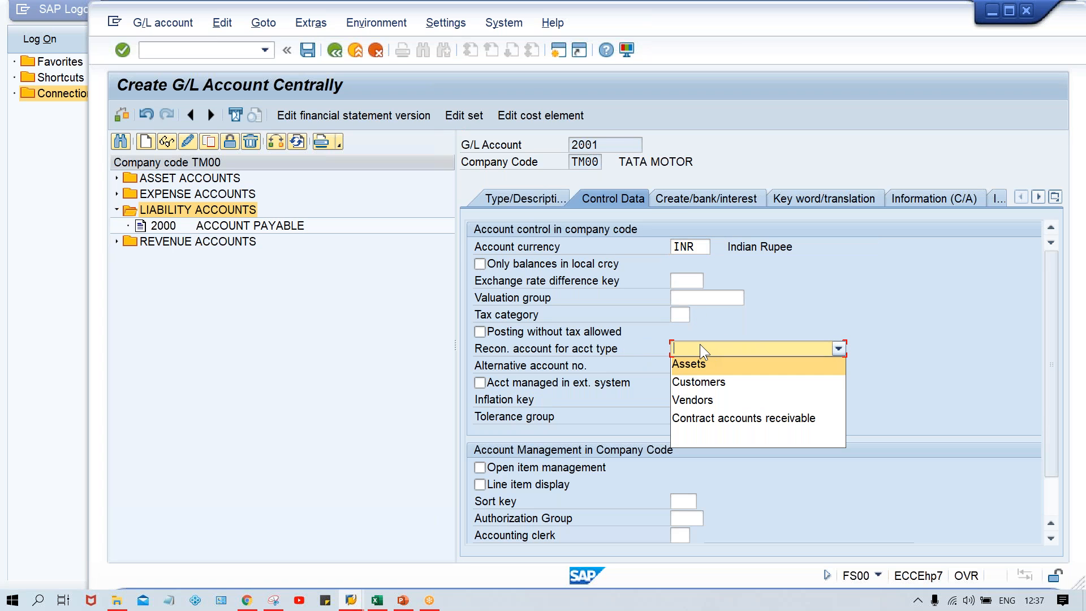
pyautogui.click(701, 382)
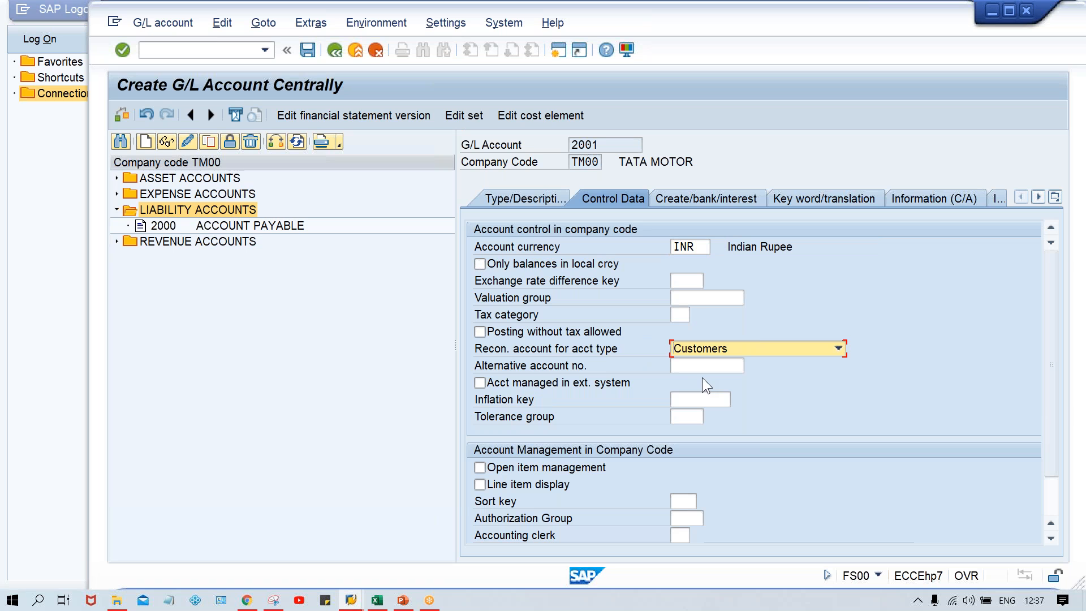
pyautogui.click(480, 485)
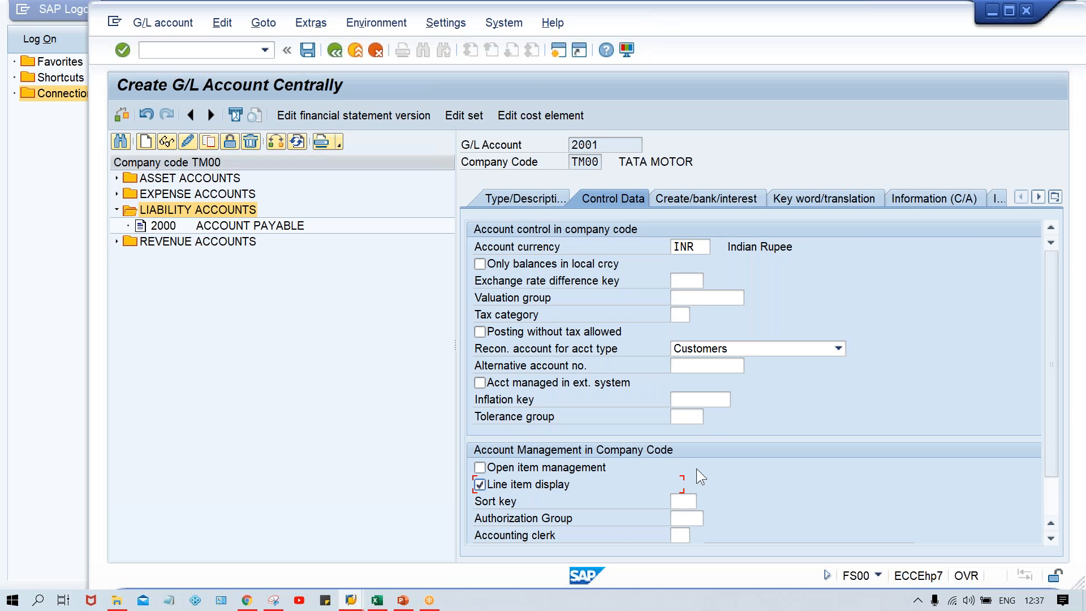
pyautogui.click(684, 498)
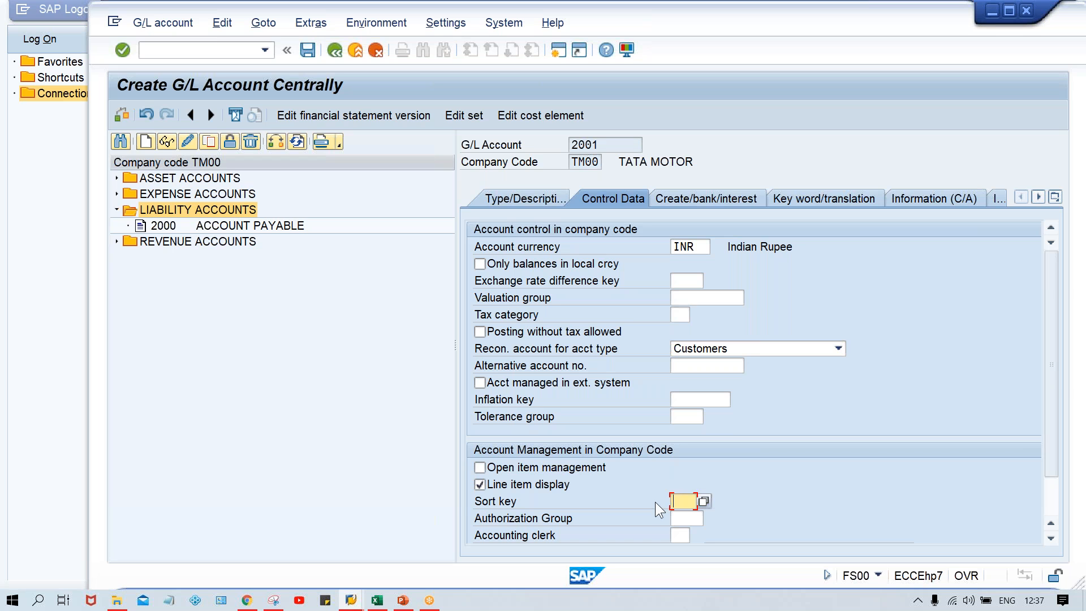
pyautogui.click(683, 502)
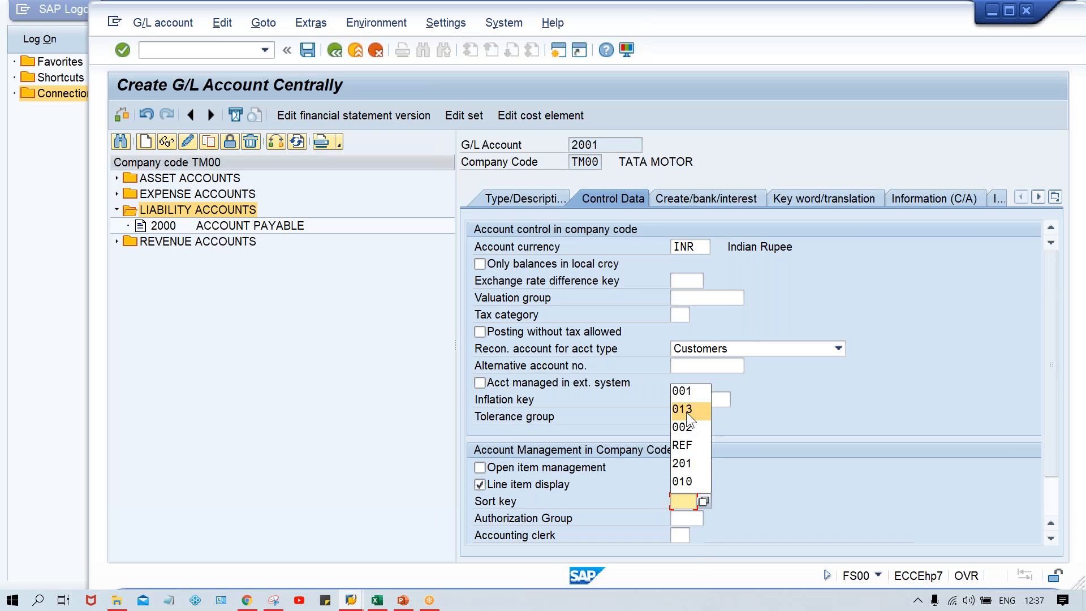
pyautogui.click(683, 391)
# Set the field status group to G067 and save the new G/L account.
pyautogui.click(718, 197)
pyautogui.click(685, 247)
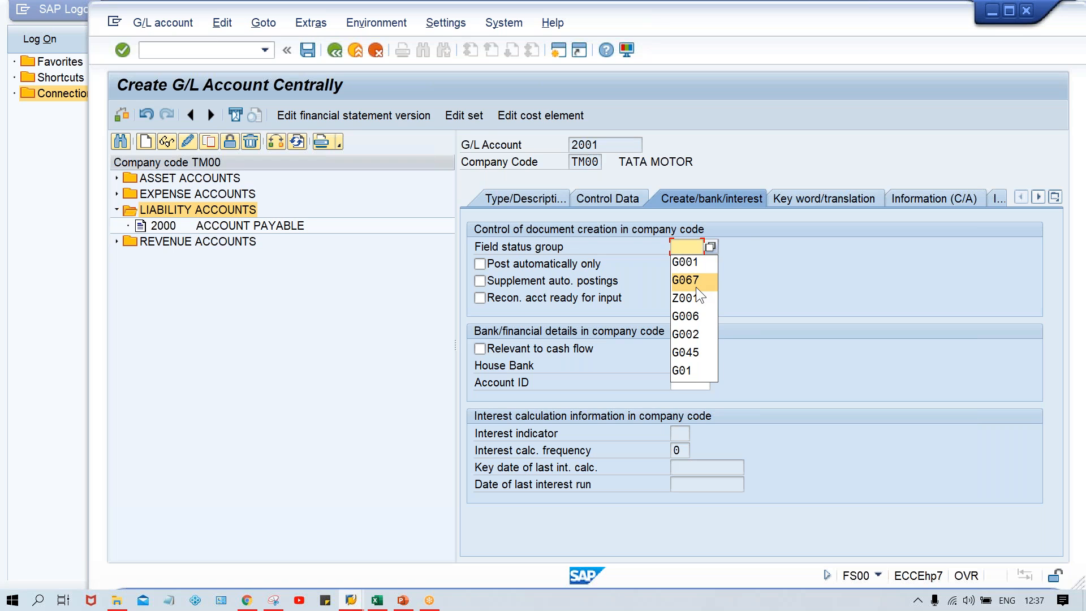
pyautogui.click(696, 286)
pyautogui.press('Return')
pyautogui.hotkey('ctrl', 's')
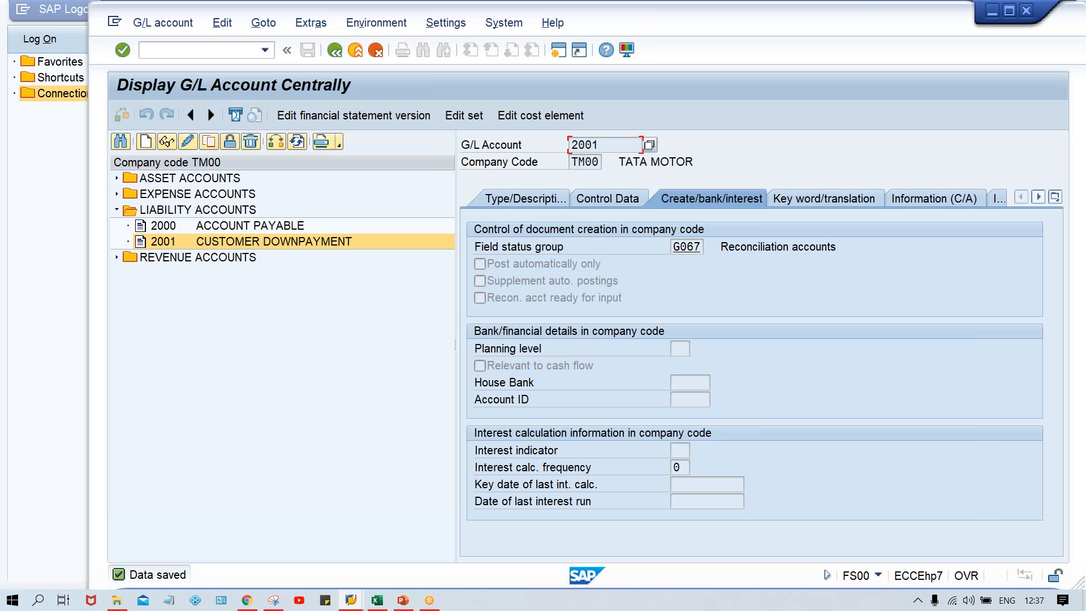
# Review the saved account's type and description, consult the configuration steps on the PowerPoint slide, and return to the SAP session.
pyautogui.click(522, 198)
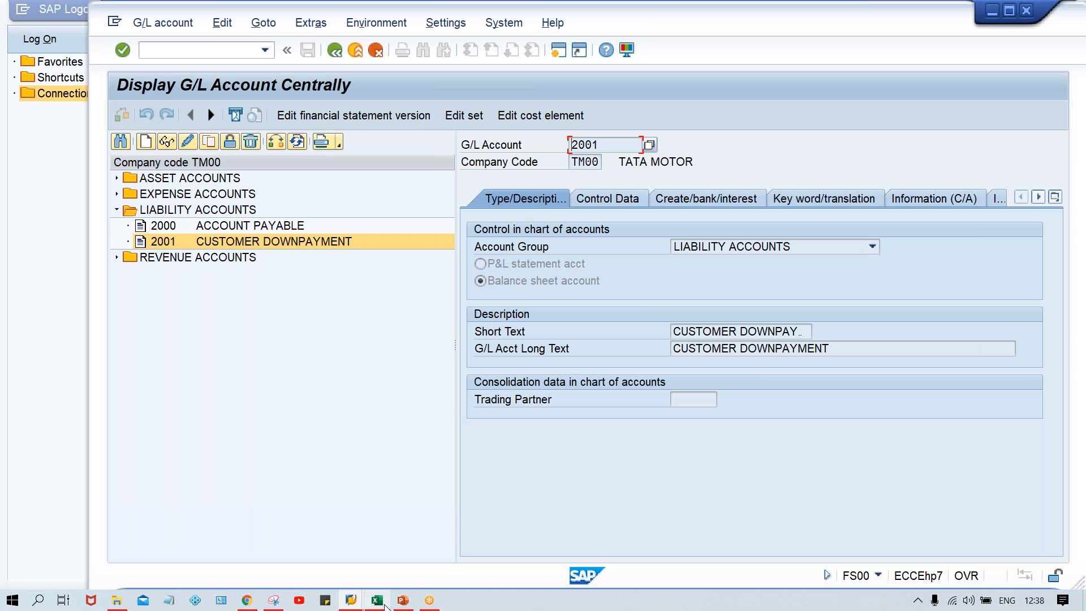
pyautogui.moveTo(402, 602)
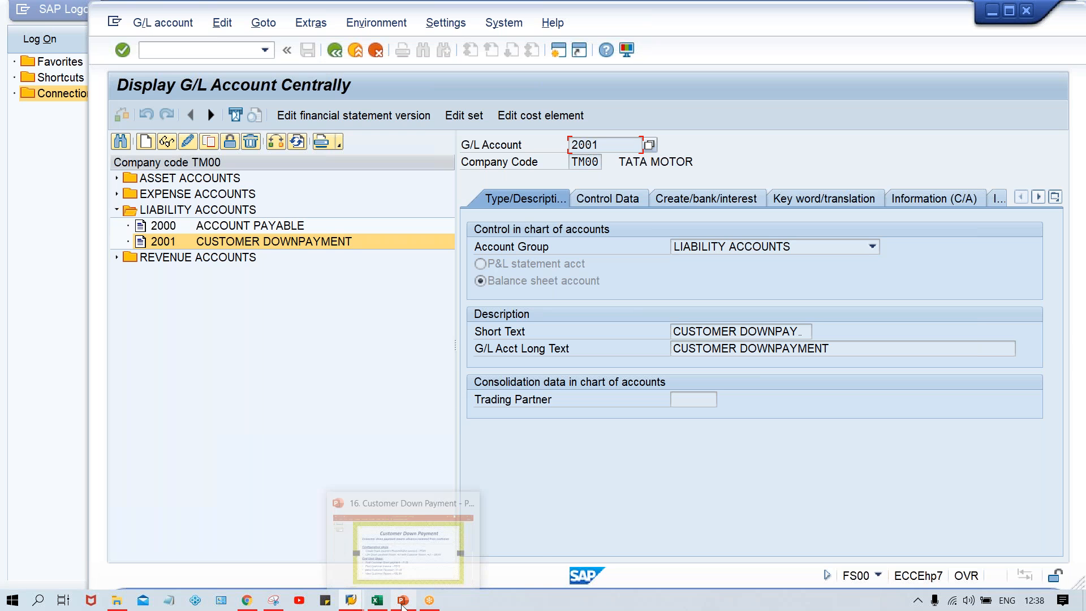
pyautogui.click(412, 563)
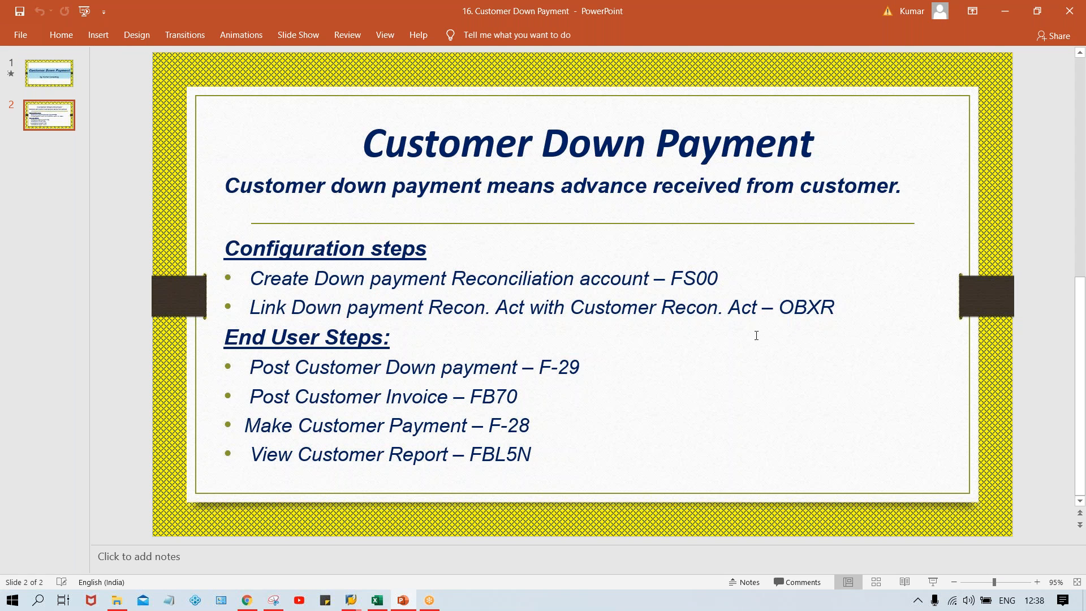
pyautogui.moveTo(351, 600)
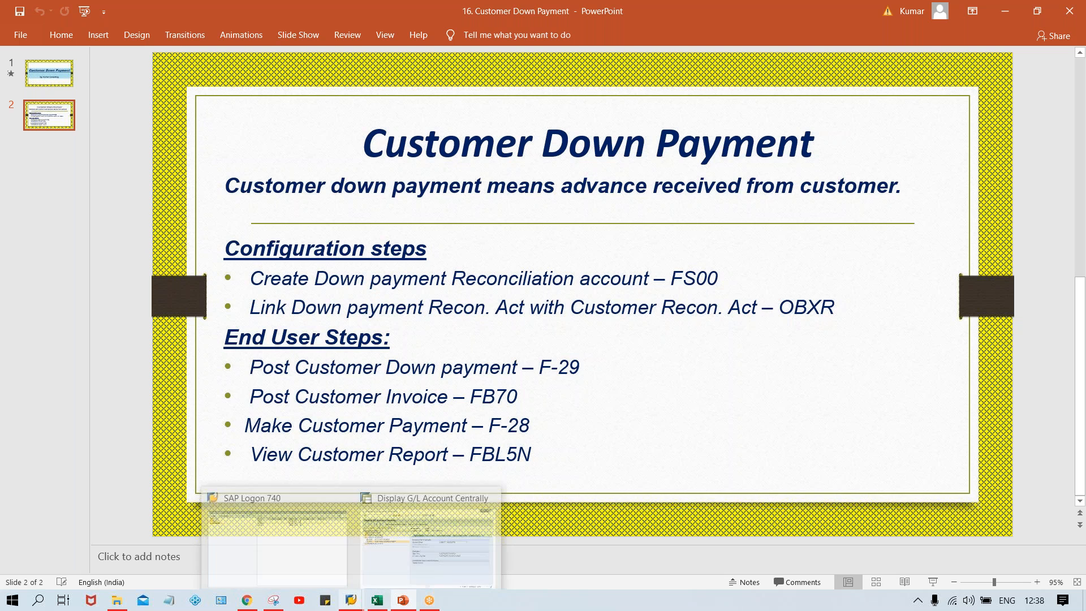
pyautogui.click(449, 560)
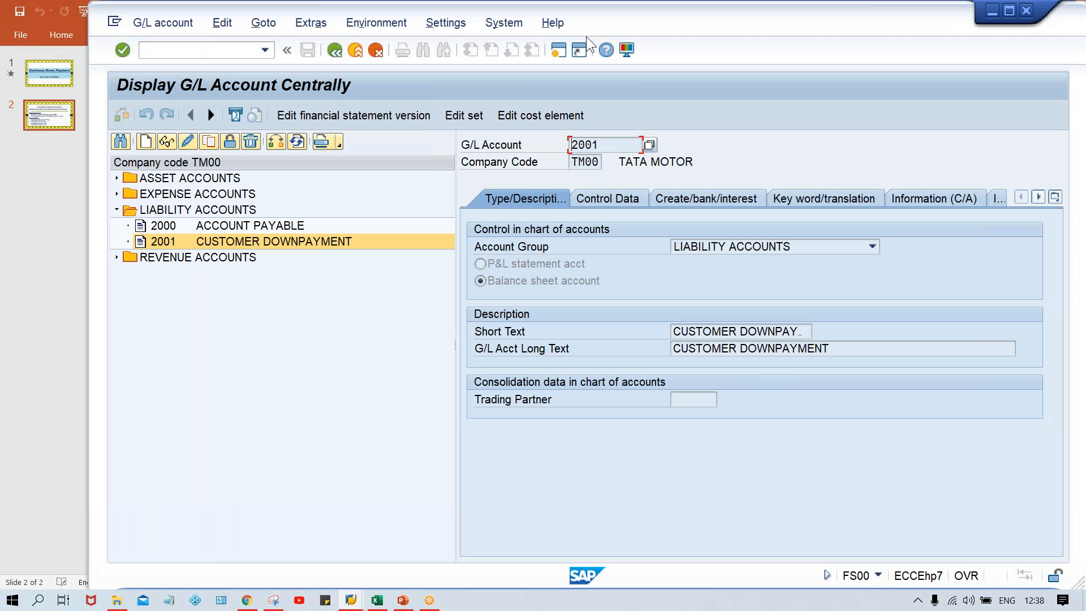
pyautogui.click(351, 600)
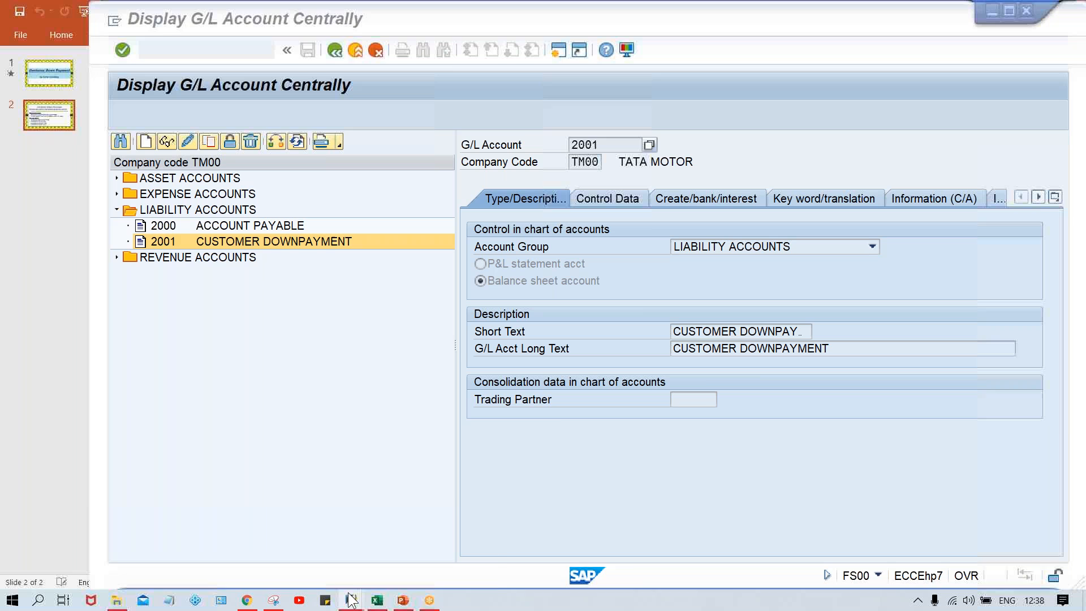
pyautogui.click(376, 553)
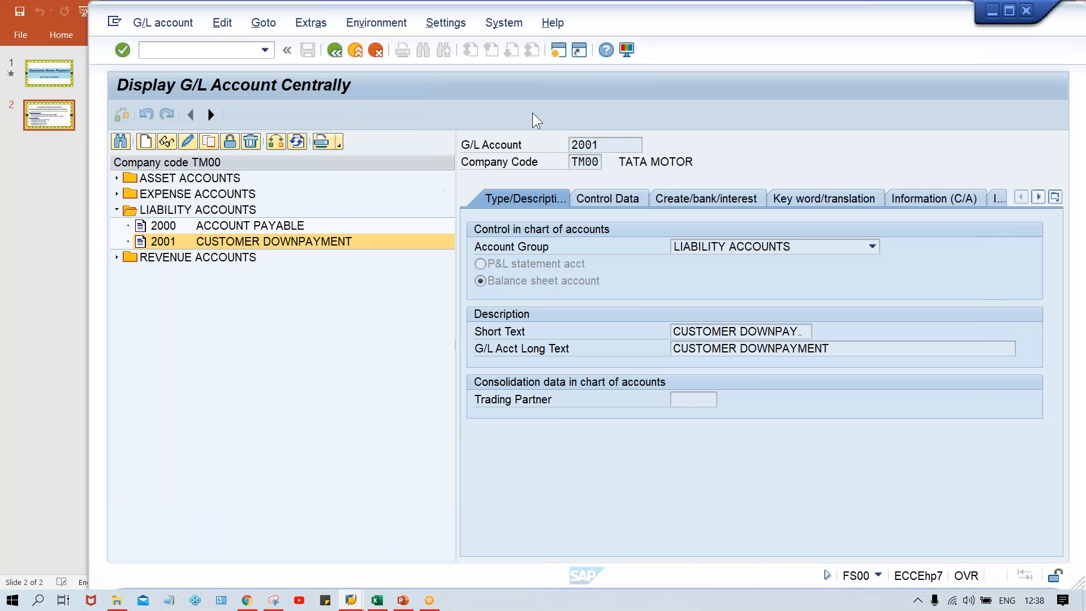
# Open an additional SAP session and run transaction OBXR in it.
pyautogui.click(559, 50)
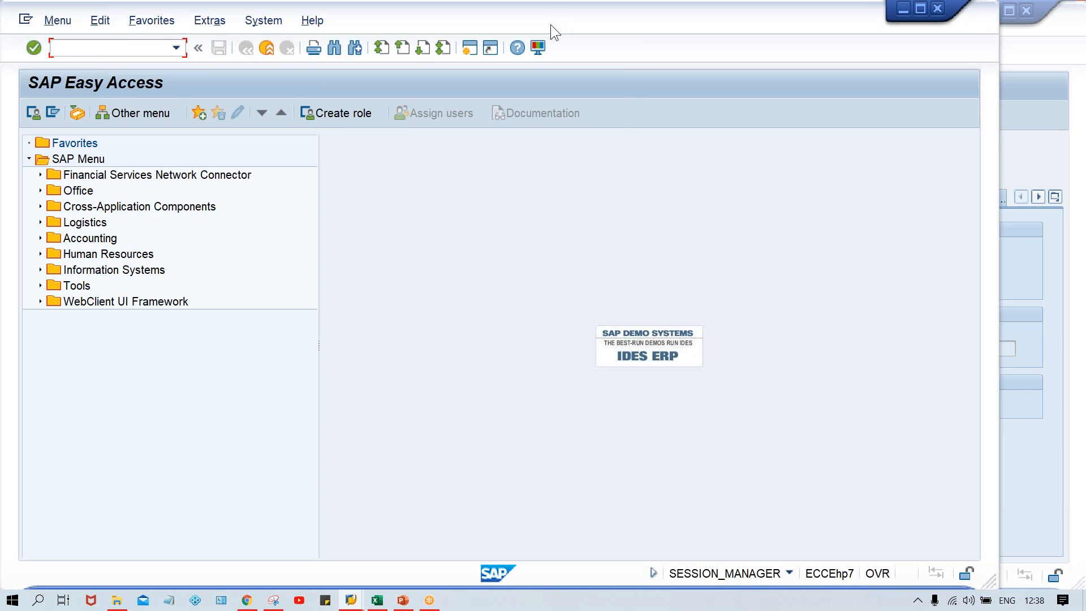
pyautogui.moveTo(554, 24); pyautogui.dragTo(638, 26)
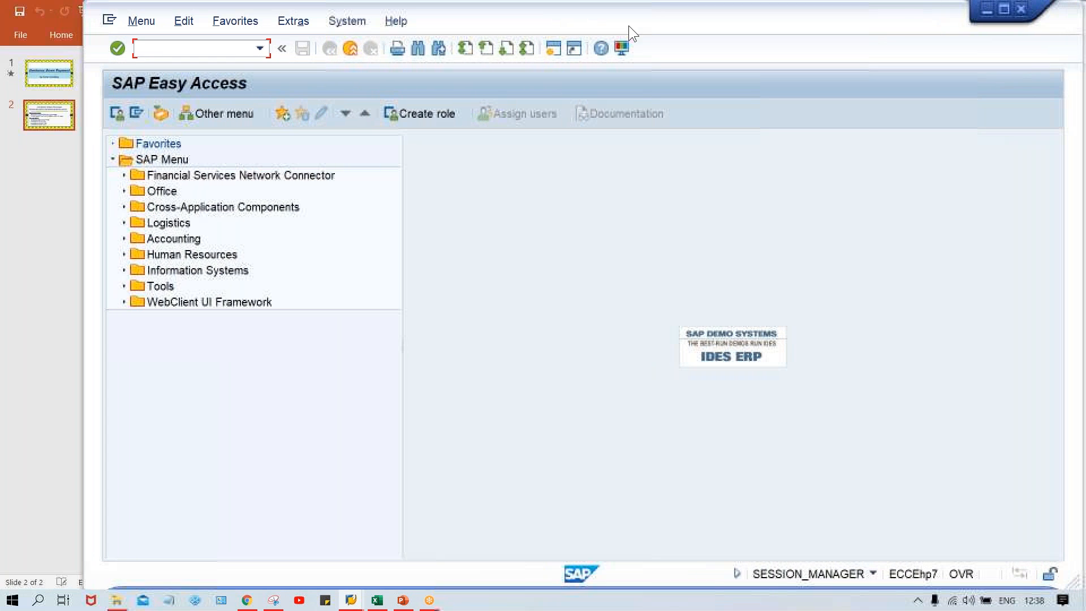
pyautogui.write('OB')
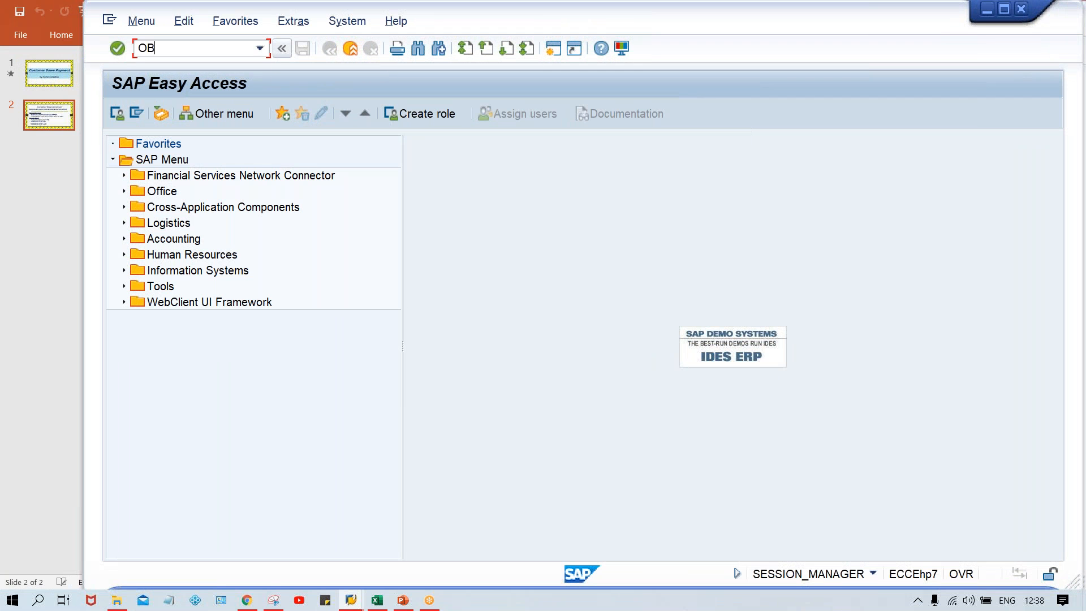
pyautogui.write('XR')
pyautogui.press('Return')
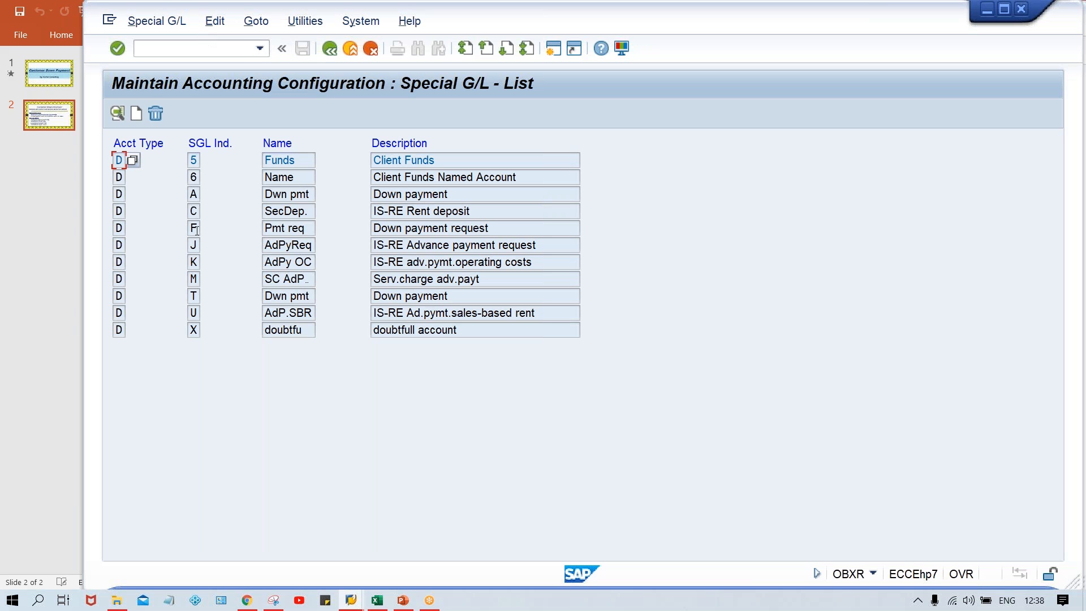
# Open the customer Down payment entry with indicator A for chart of accounts TCOA and enter special G/L account 2001.
pyautogui.click(284, 196)
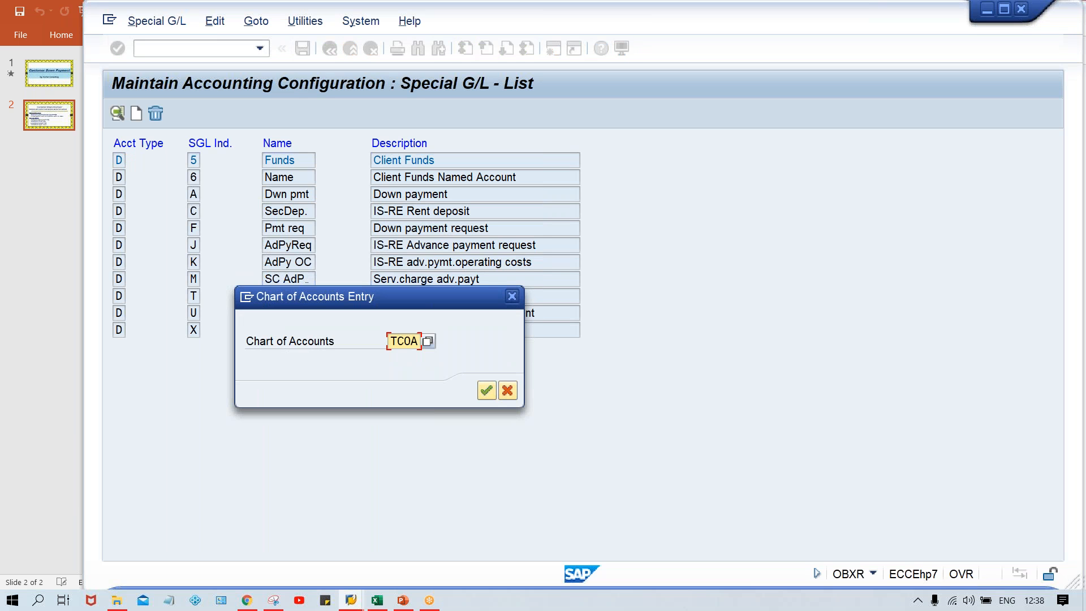
pyautogui.press('Return')
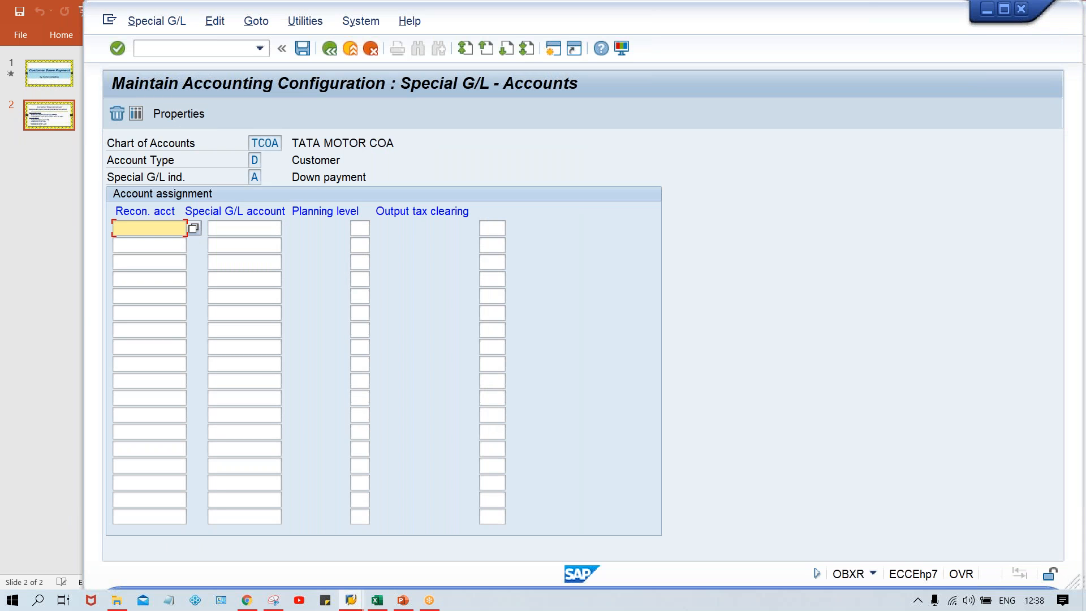
pyautogui.click(238, 231)
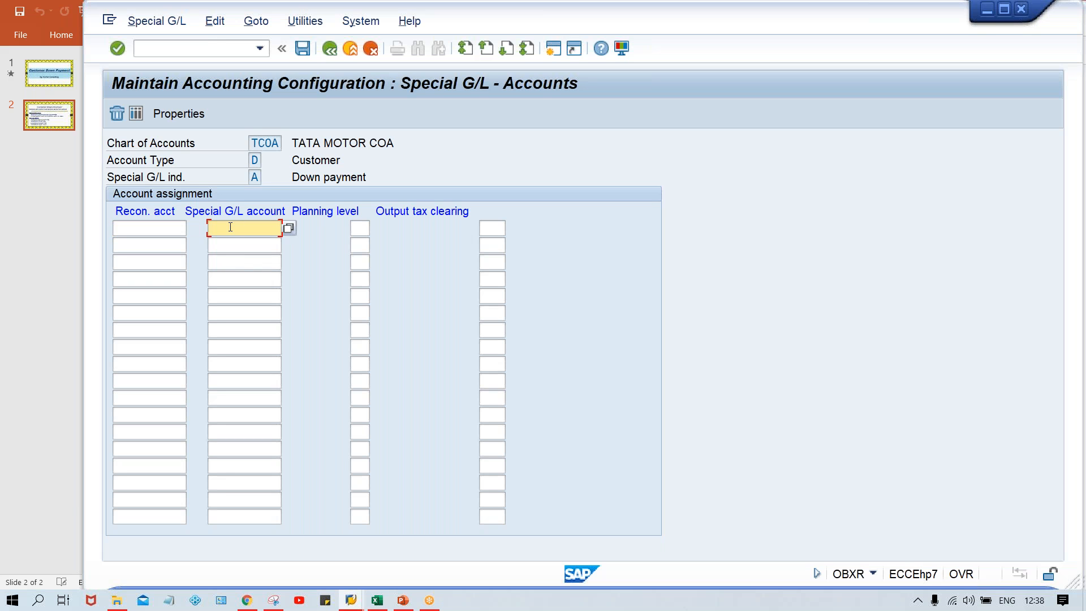
pyautogui.write('2001')
pyautogui.hotkey('shift', 'Tab')
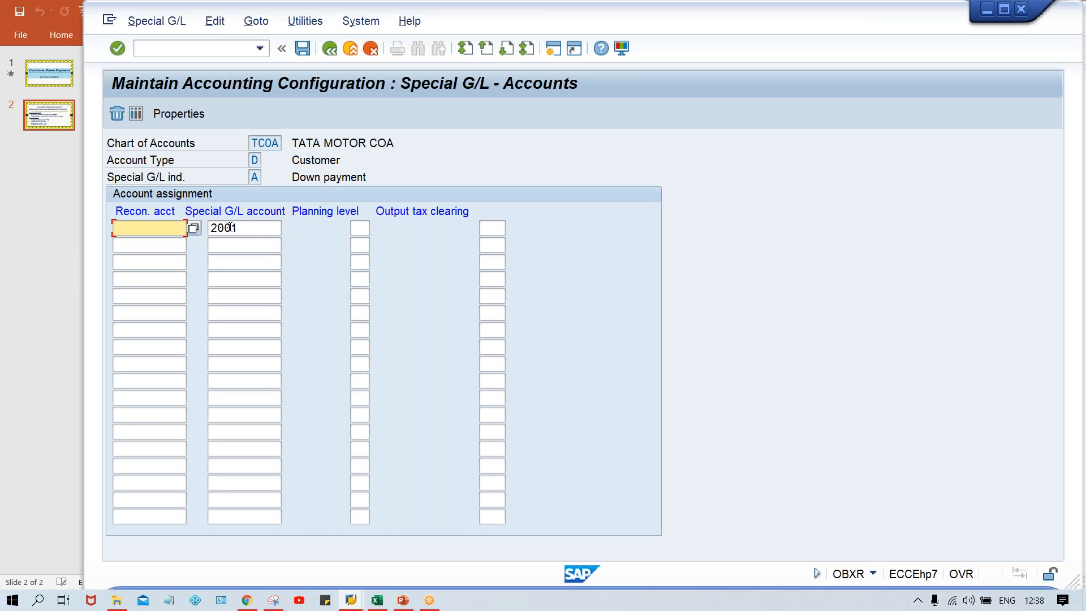
# Assign reconciliation account 1005 to special G/L account 2001 and save the entry in the TATA MOTOR customizing request.
pyautogui.click(196, 231)
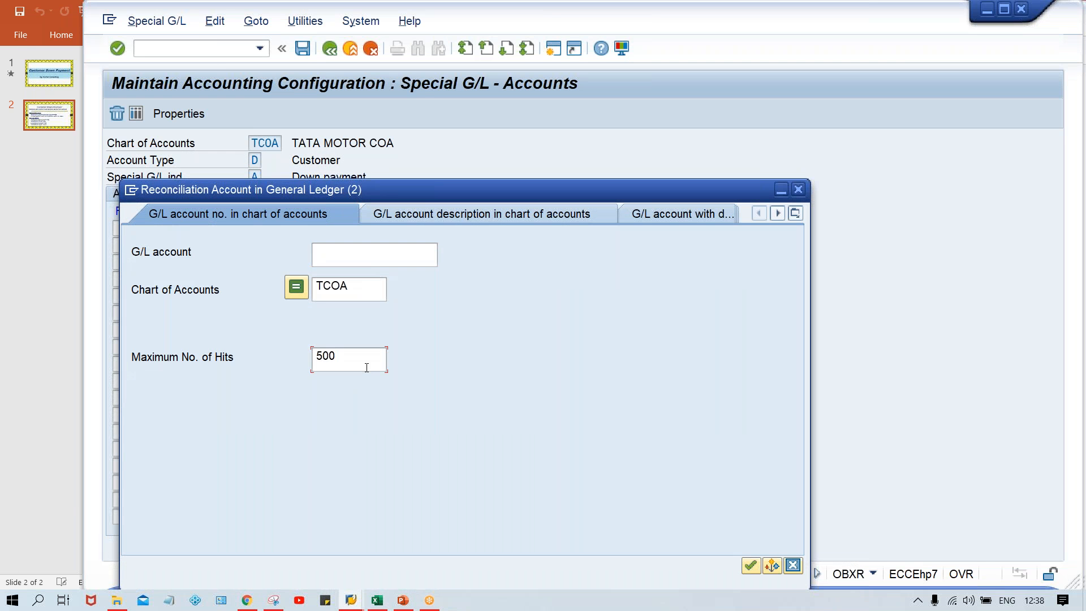
pyautogui.press('Return')
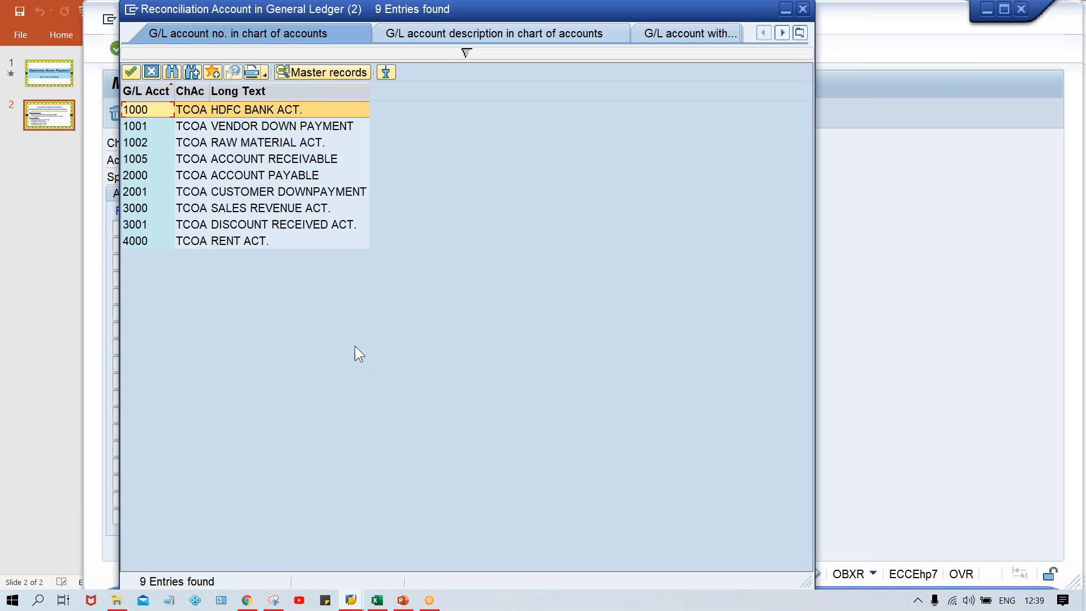
pyautogui.click(325, 163)
pyautogui.doubleClick(325, 157)
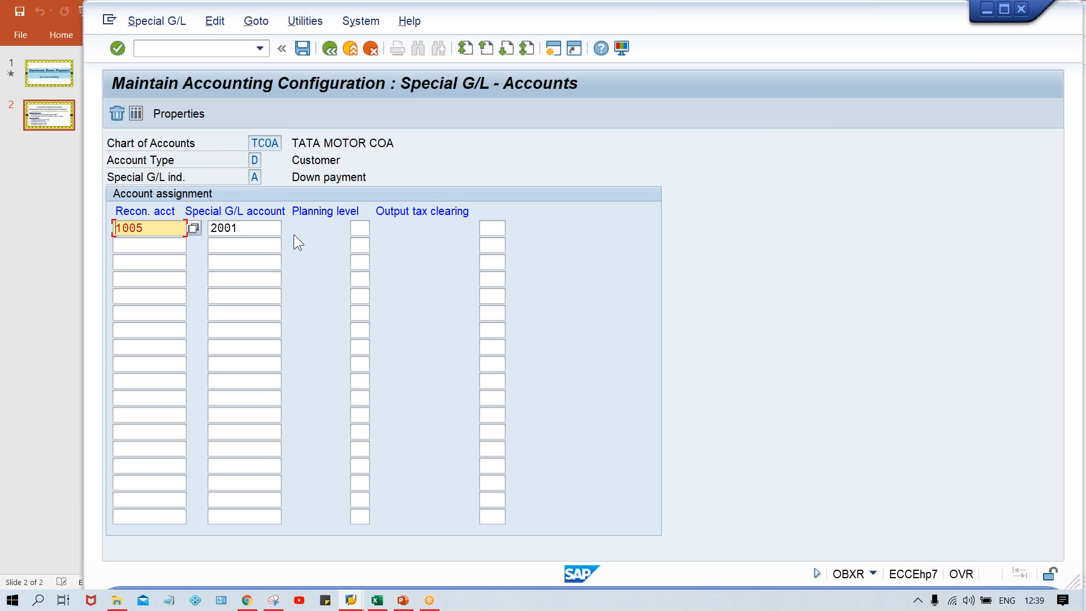
pyautogui.hotkey('ctrl', 's')
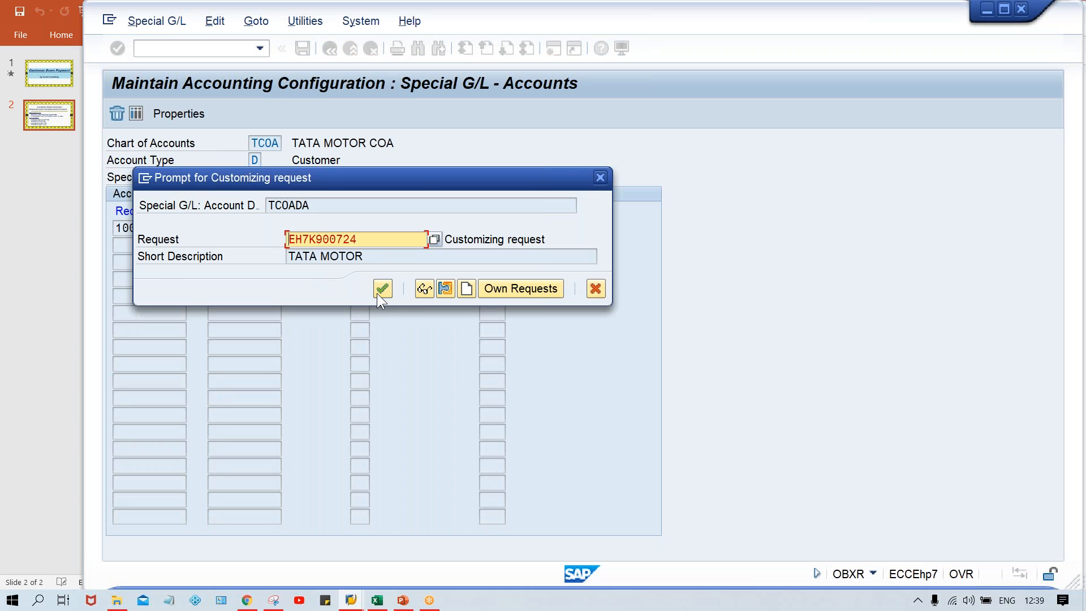
pyautogui.click(377, 293)
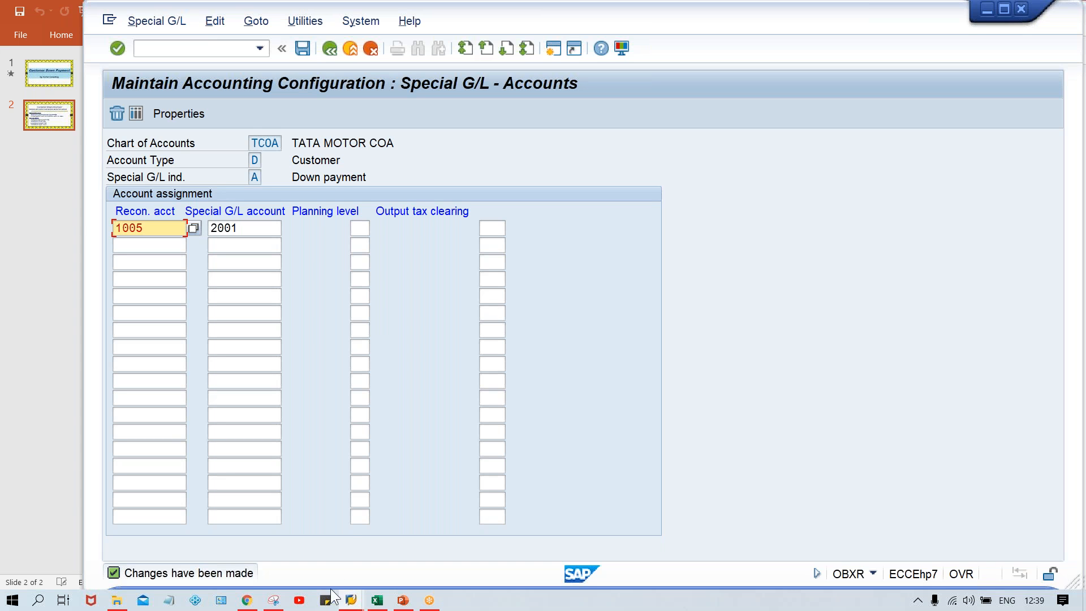
# Consult the end user steps on the PowerPoint slide, and run transaction F-29 in the SAP session displaying G/L account 2001.
pyautogui.click(405, 601)
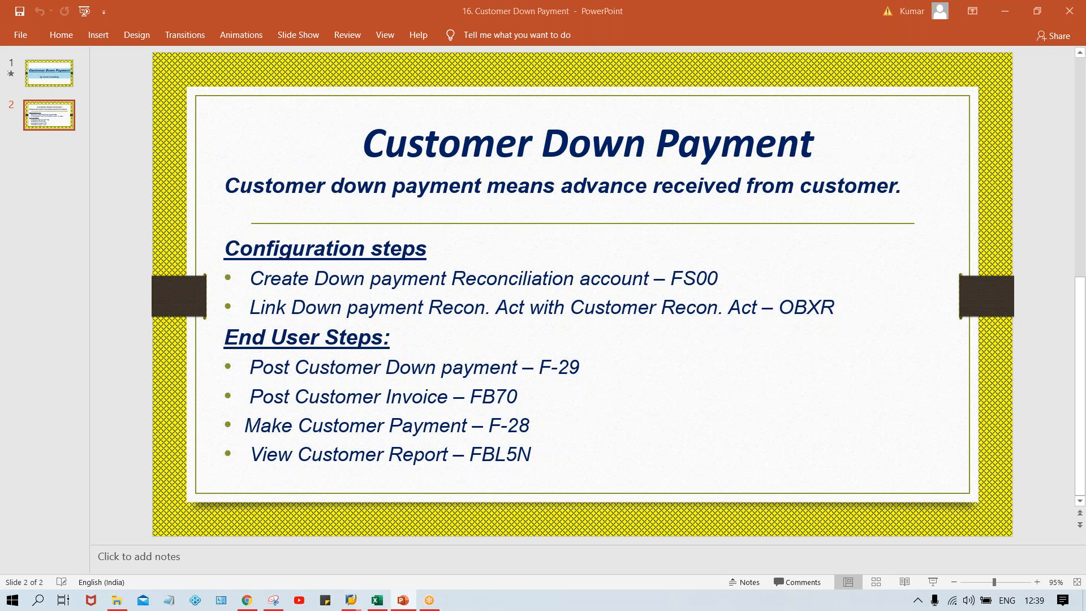
pyautogui.hotkey('alt', 'Tab')
pyautogui.hotkey('alt', 'Tab')
pyautogui.hotkey('alt', 'Tab')
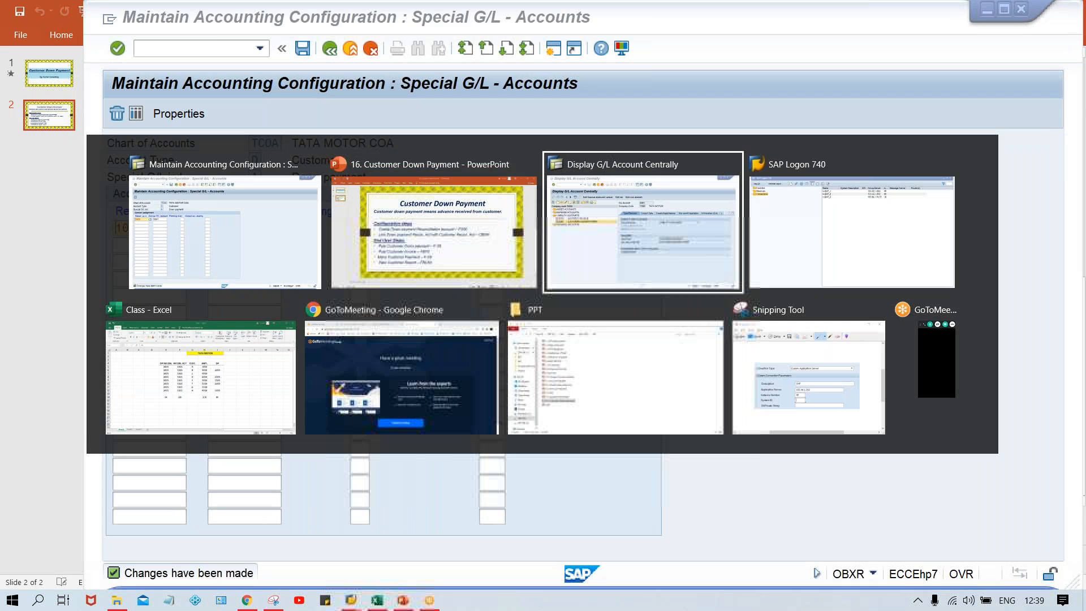
pyautogui.click(205, 43)
pyautogui.write('/NF-29')
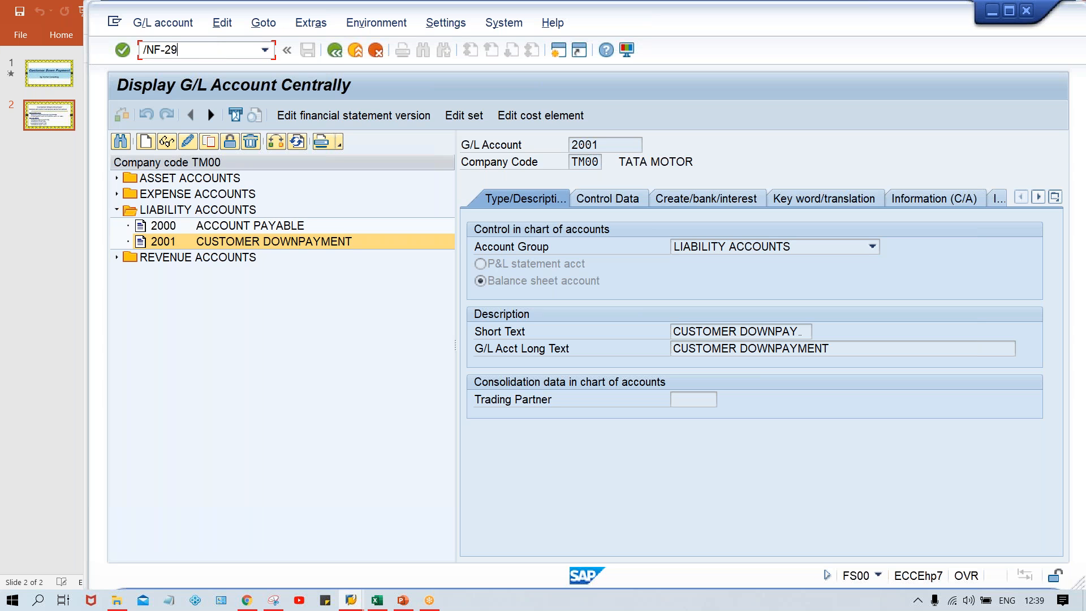
pyautogui.press('Return')
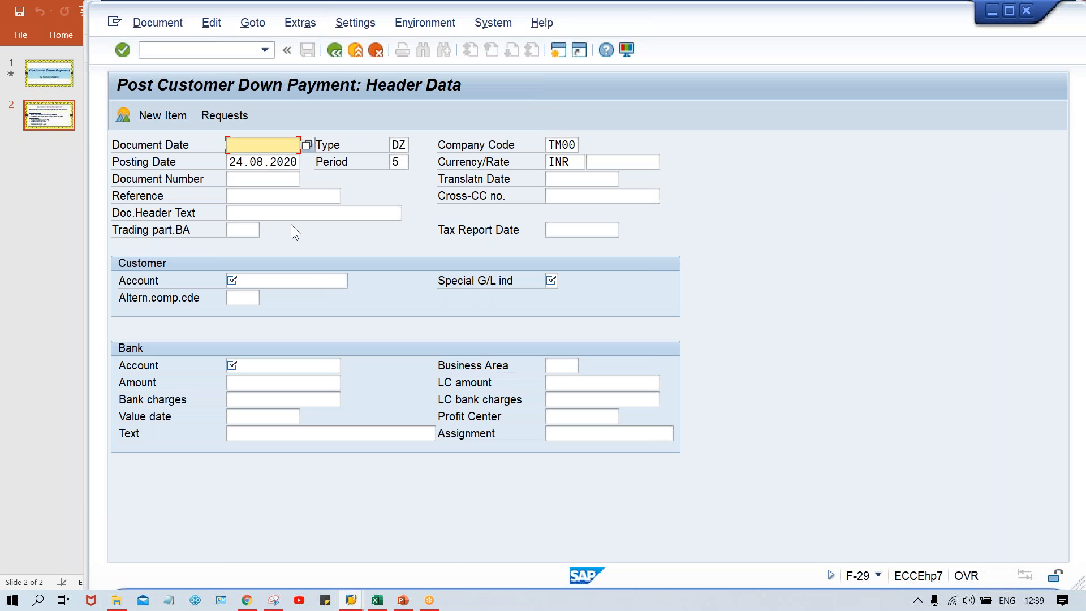
# Set the document date to 24.08.2020 and enter the customer's account number with special G/L indicator A.
pyautogui.write('24.0')
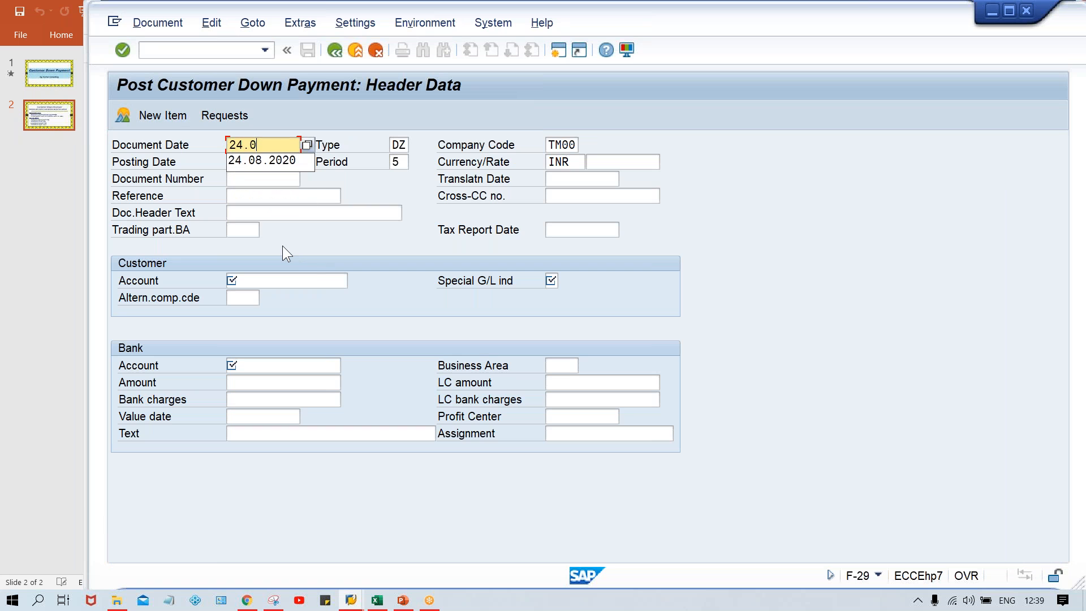
pyautogui.write('8.2020')
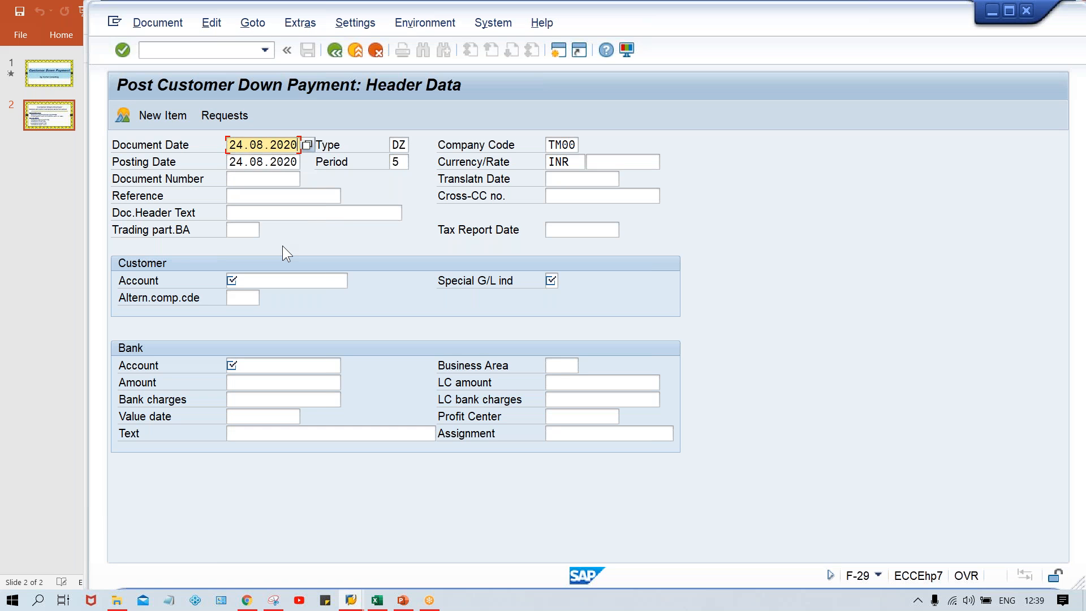
pyautogui.press('Return')
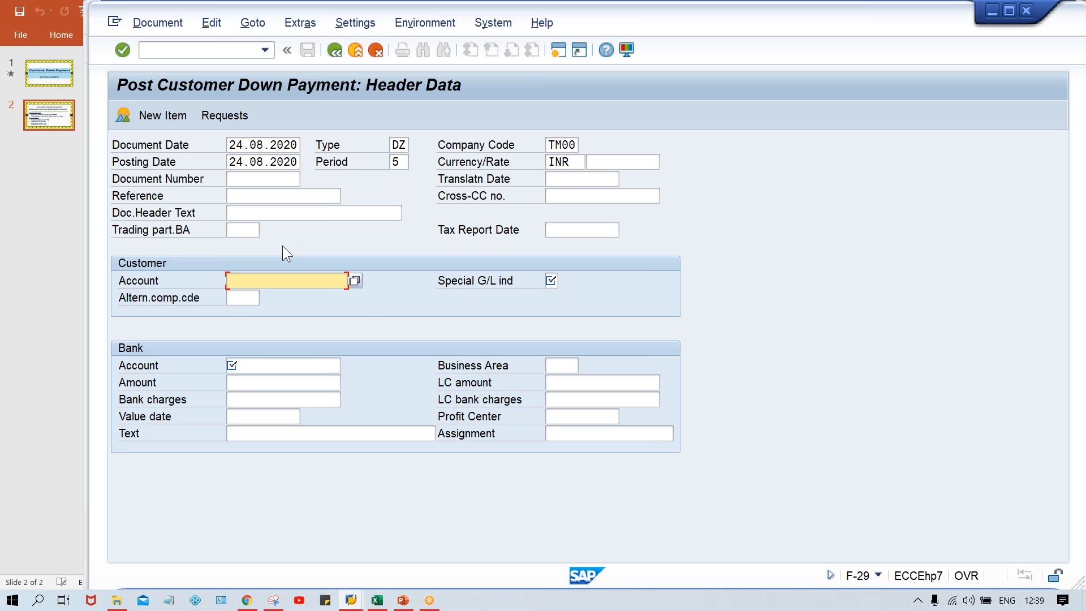
pyautogui.write('100')
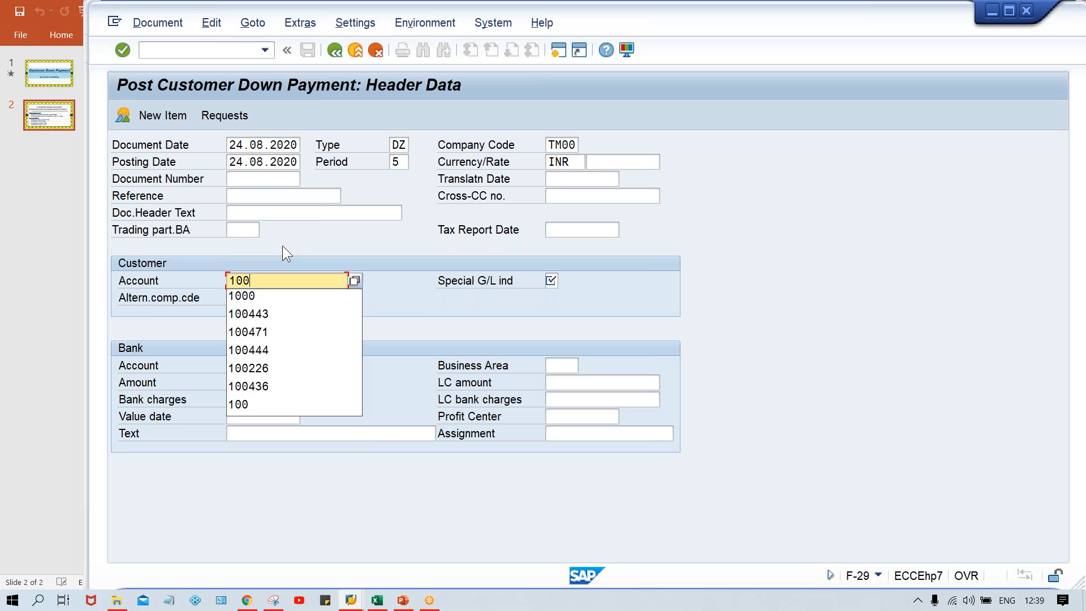
pyautogui.write('232')
pyautogui.press('Tab')
pyautogui.write('A')
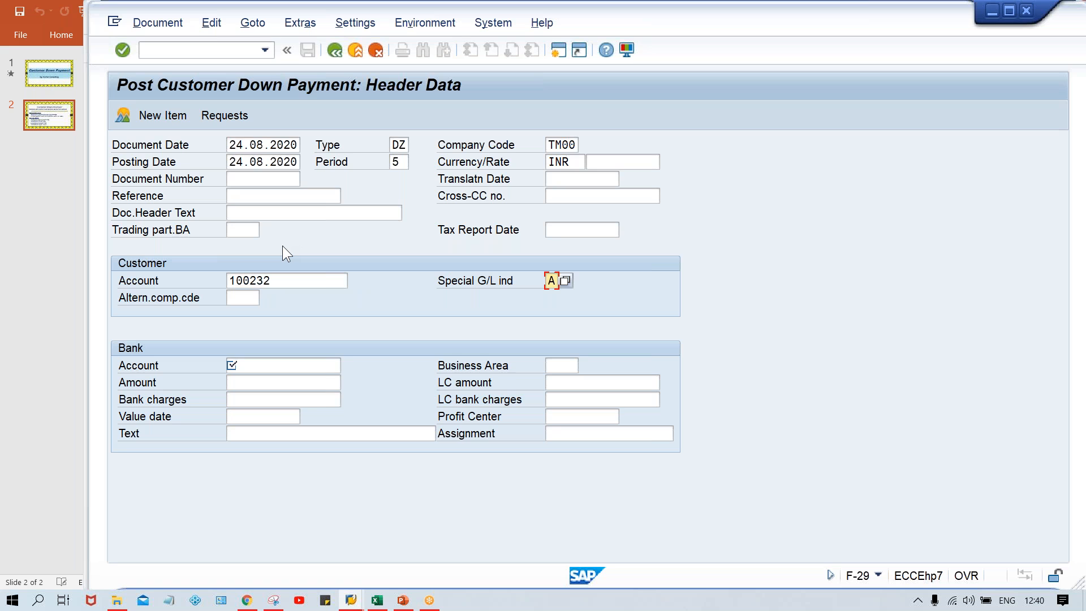
# Enter bank G/L account 1000 with an amount of 500 and proceed to the customer item.
pyautogui.press('Tab')
pyautogui.press('Tab')
pyautogui.press('space')
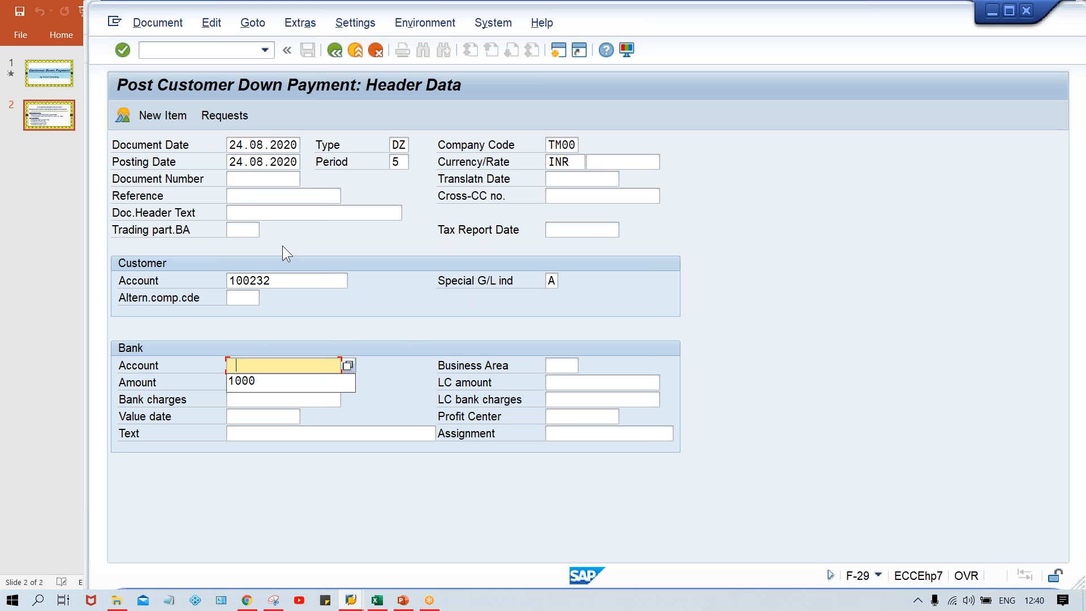
pyautogui.press('Down')
pyautogui.press('Return')
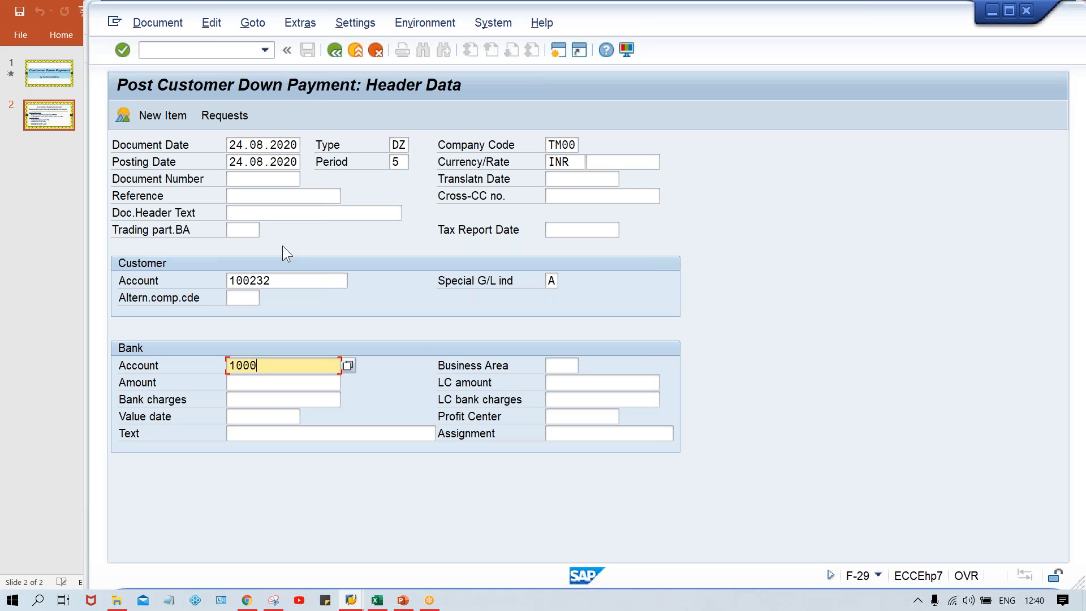
pyautogui.press('Tab')
pyautogui.write('500')
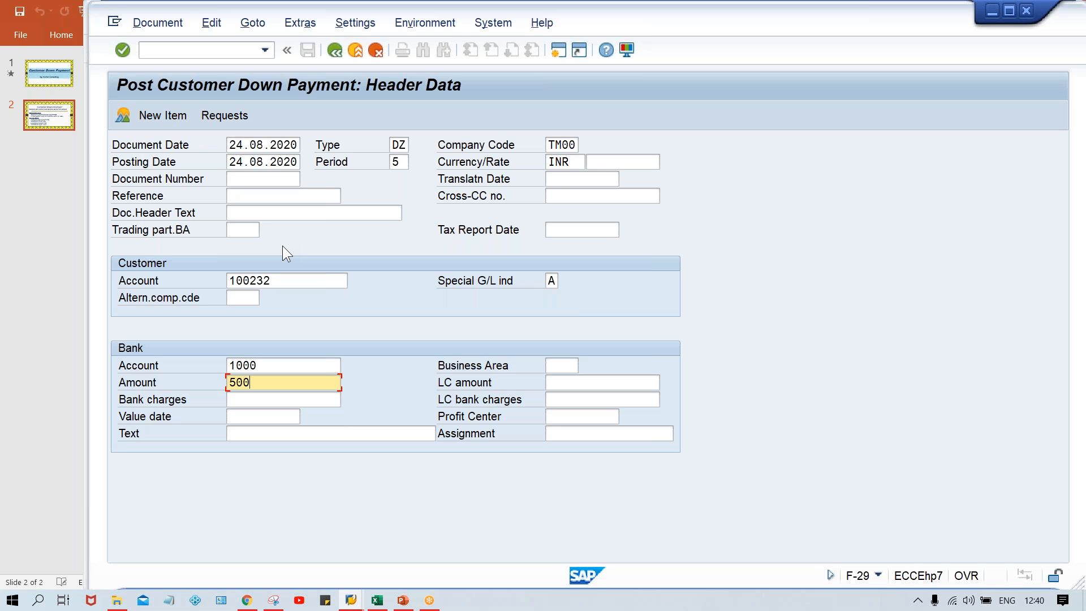
pyautogui.press('Return')
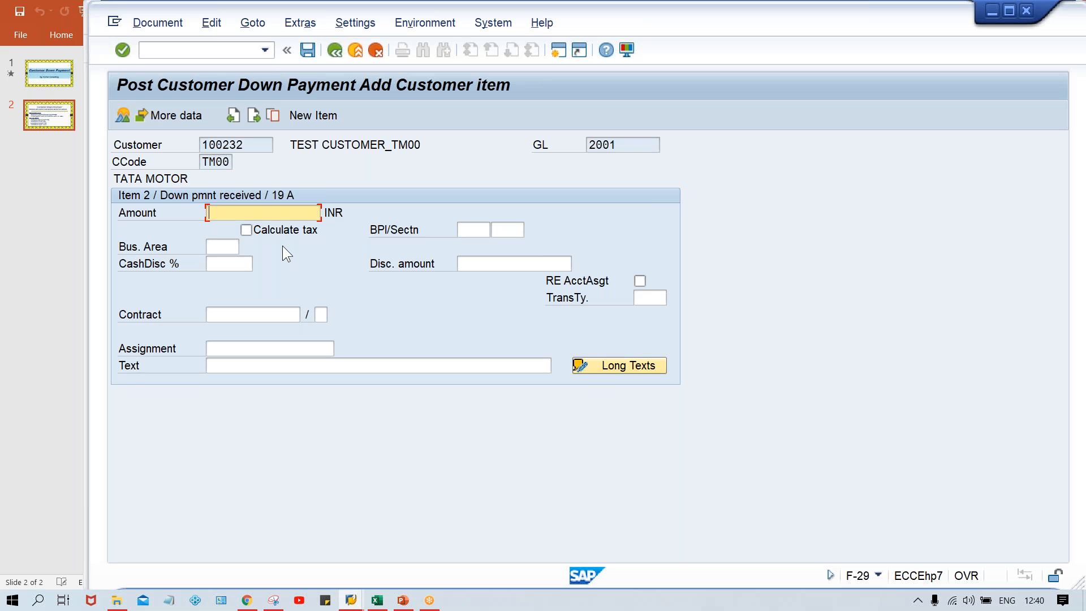
# Fill in the customer item with amount * and the text "Customer Downpayment".
pyautogui.press('Down')
pyautogui.press('Down')
pyautogui.press('Down')
pyautogui.press('Down')
pyautogui.press('Down')
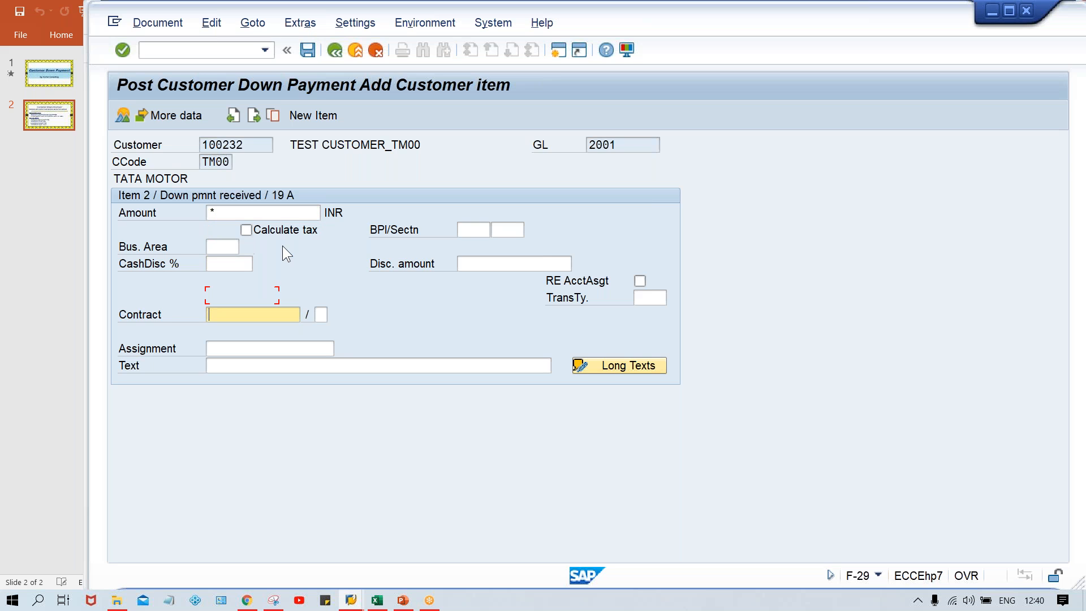
pyautogui.write('C')
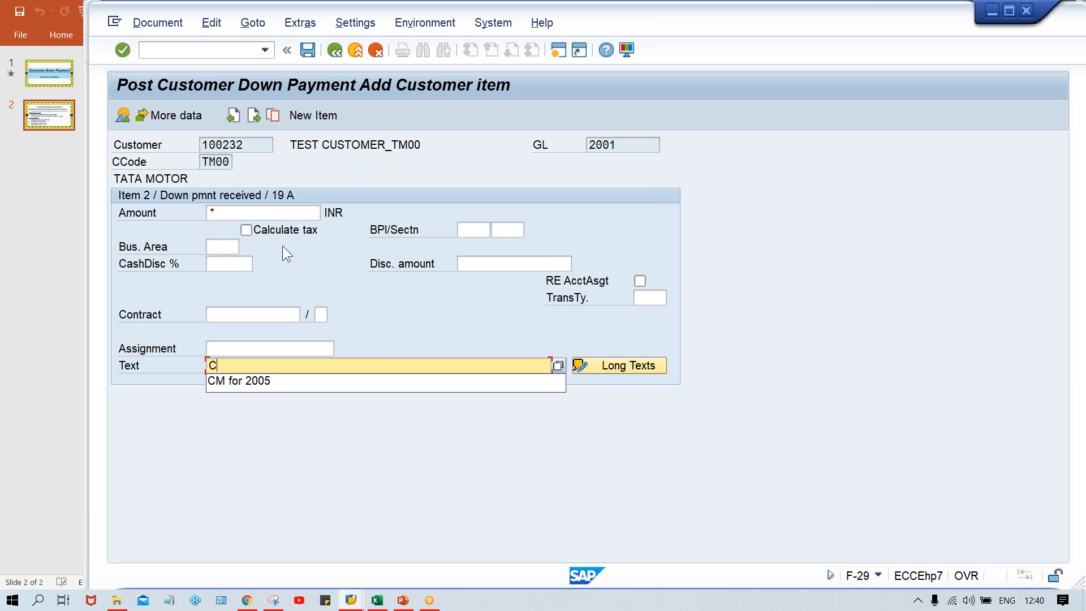
pyautogui.press('capslock')
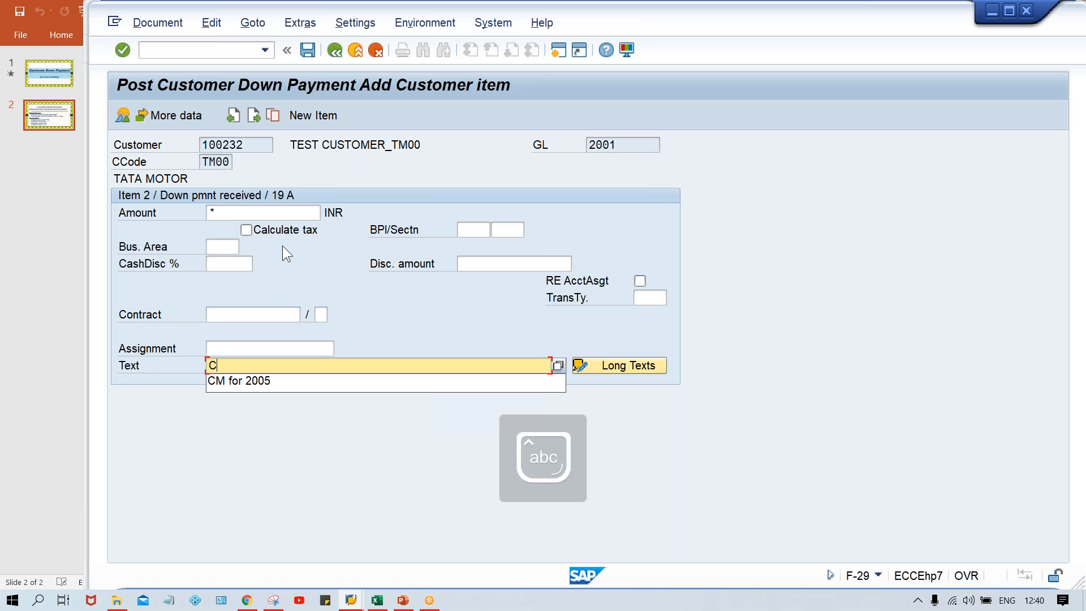
pyautogui.write('ustom')
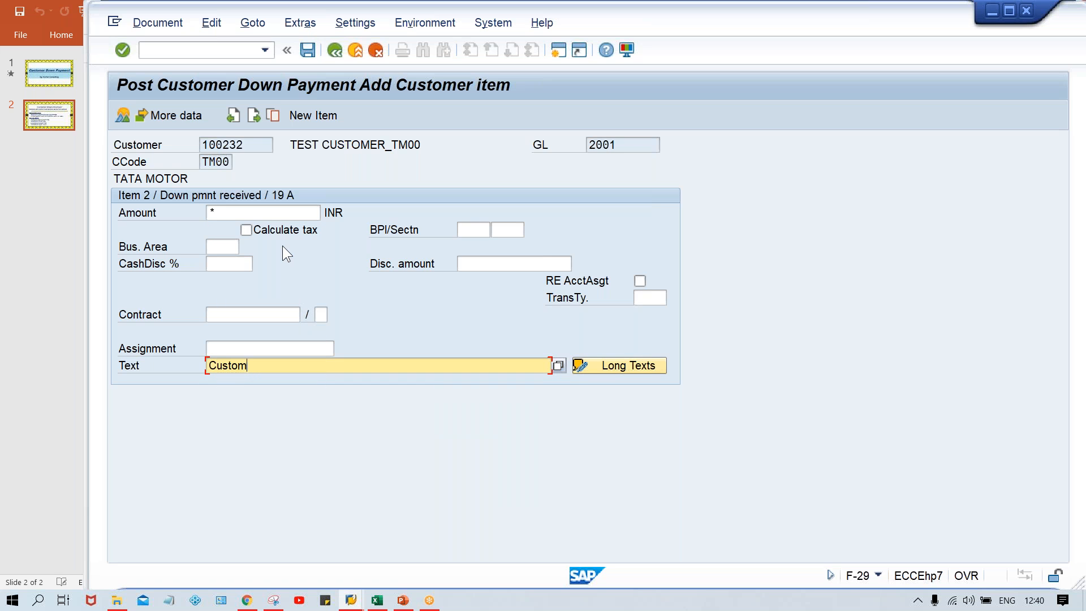
pyautogui.write('er Downpayment')
# Simulate the customer down payment document and post it.
pyautogui.click(158, 23)
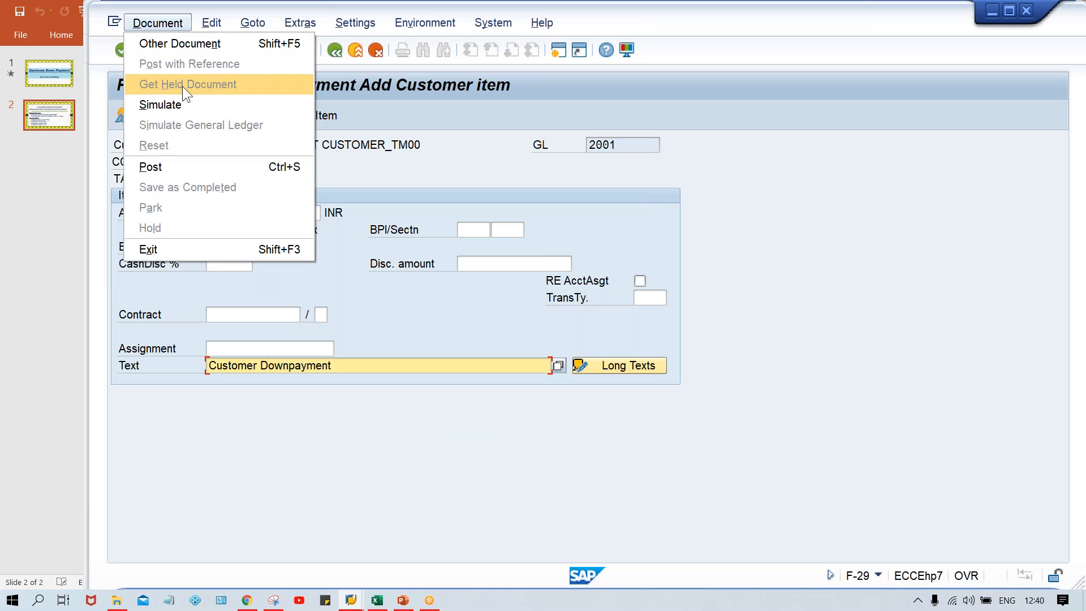
pyautogui.click(187, 104)
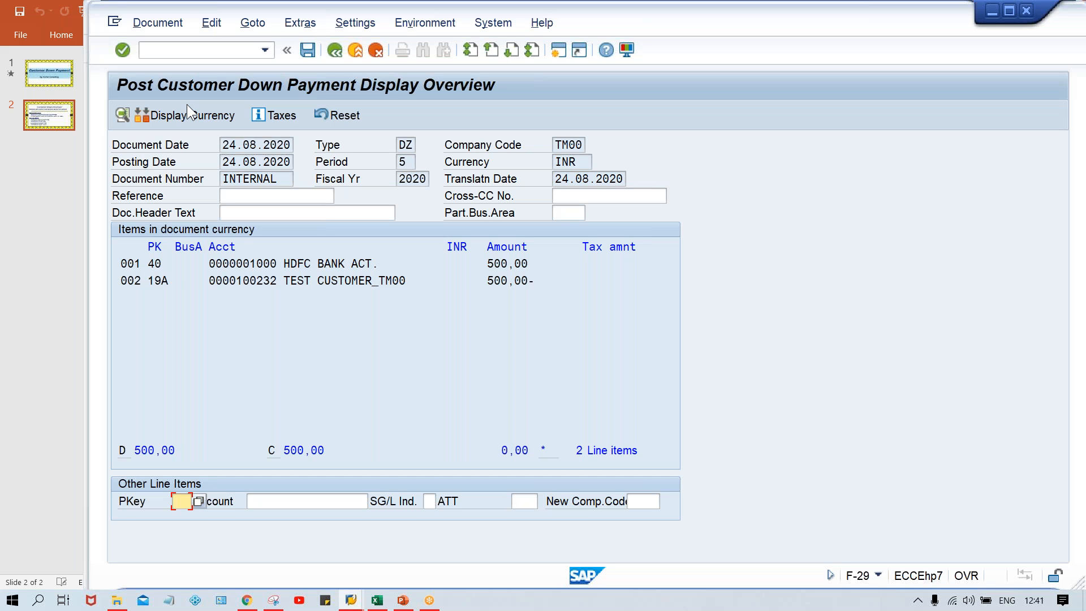
pyautogui.hotkey('ctrl', 's')
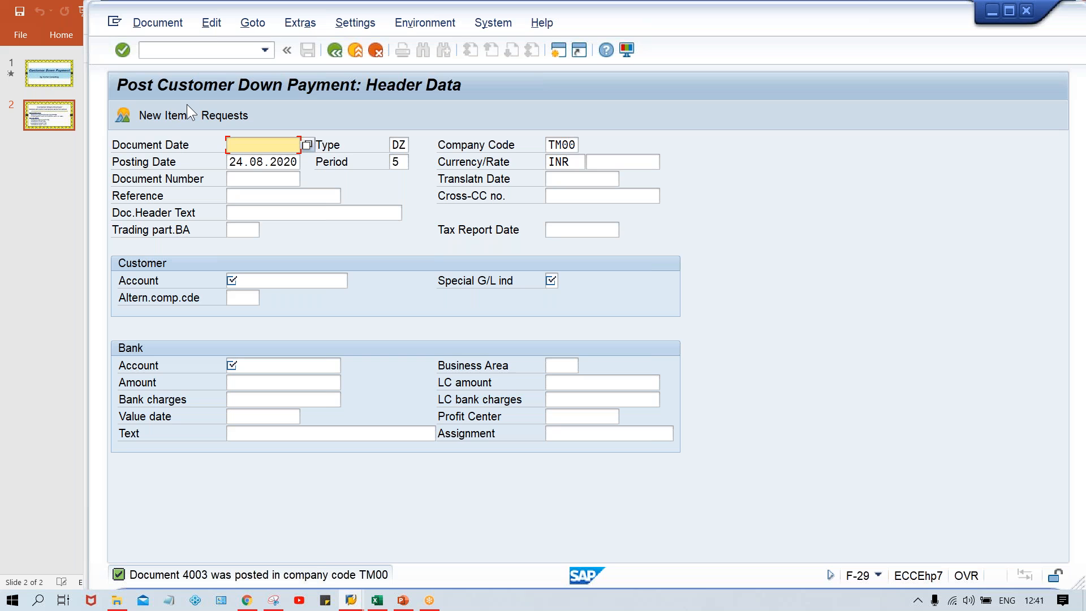
# Run transaction FBL5N and execute the open normal items report for the same customer in company code TM00.
pyautogui.hotkey('ctrl', '/')
pyautogui.write('/nfbl')
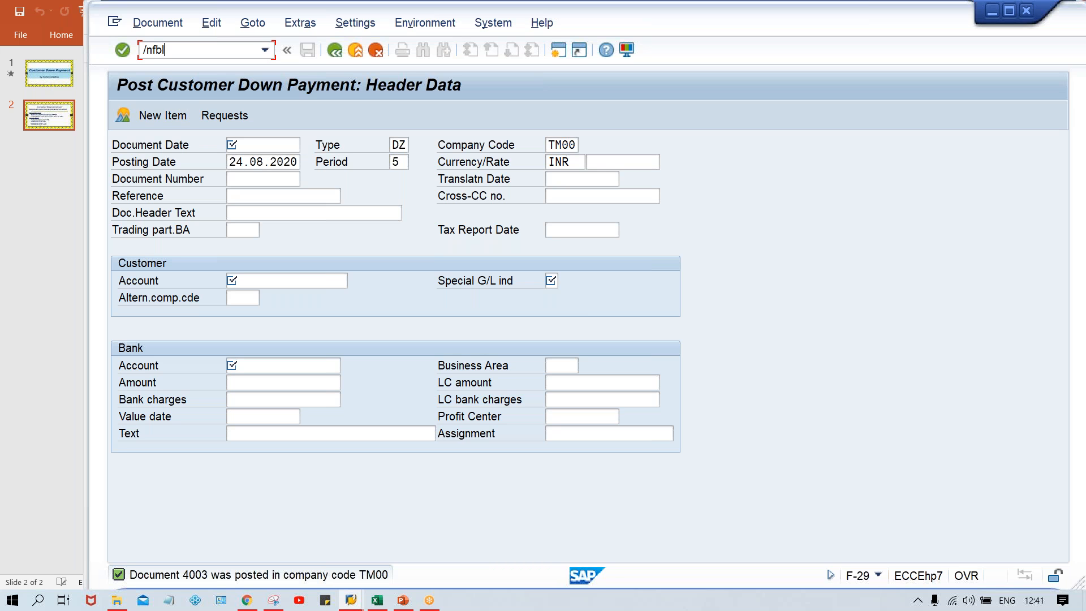
pyautogui.write('5n')
pyautogui.press('Return')
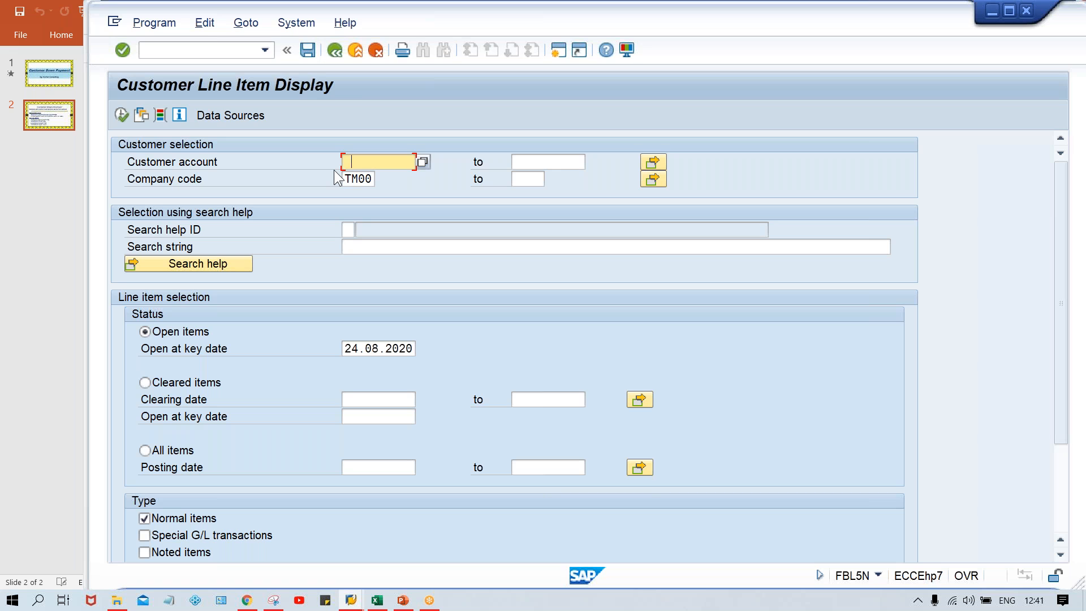
pyautogui.write('100232')
pyautogui.click(119, 116)
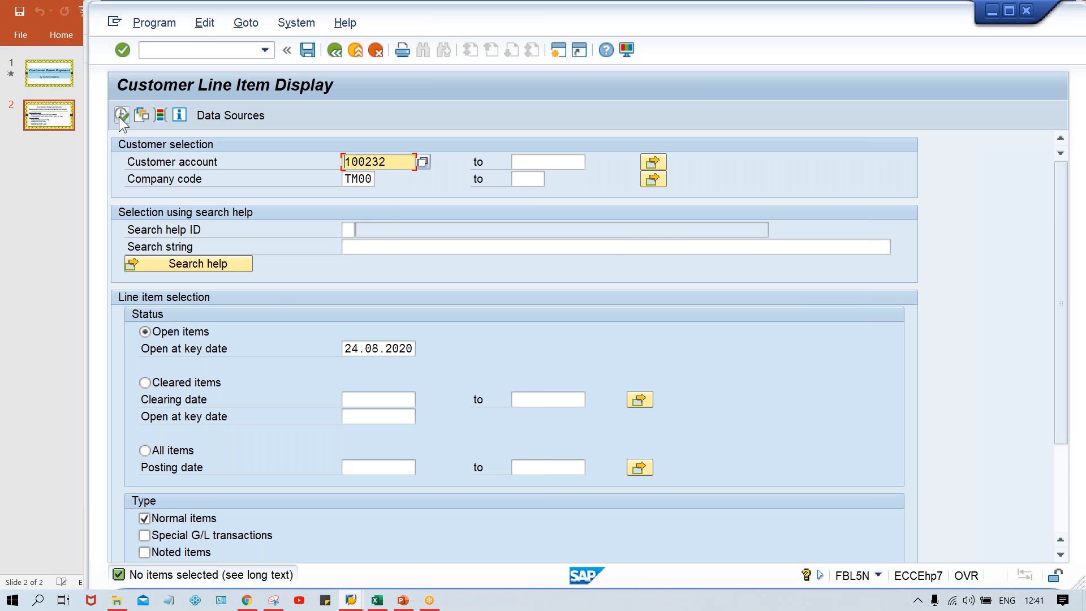
# Open an additional SAP session and run transaction FB70 in it.
pyautogui.hotkey('alt', 'Tab')
pyautogui.hotkey('alt', 'shift', 'Tab')
pyautogui.click(558, 50)
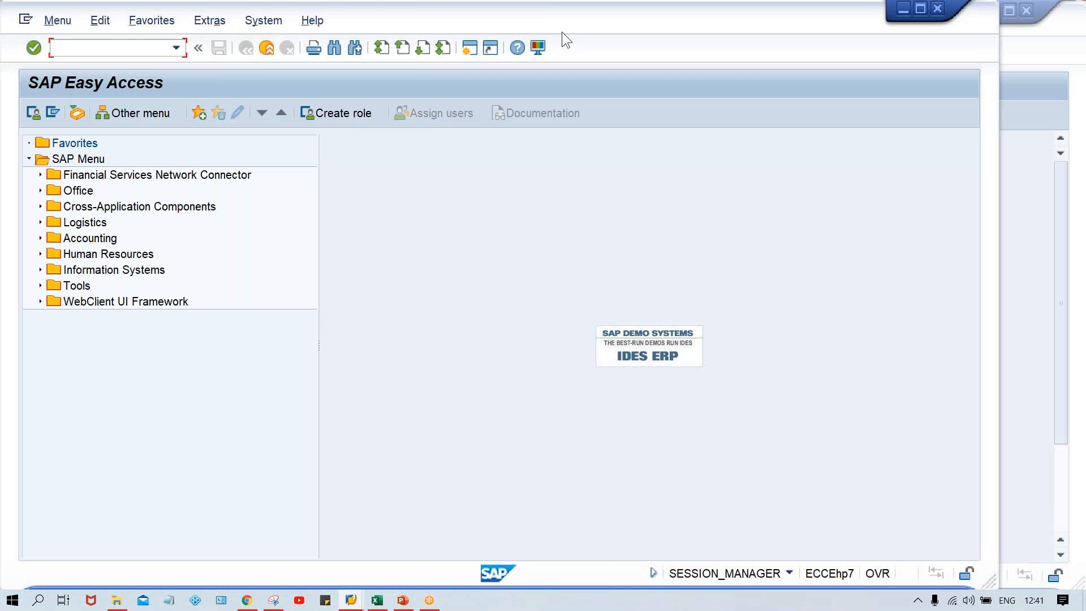
pyautogui.moveTo(562, 31); pyautogui.dragTo(657, 32)
pyautogui.write('fb70')
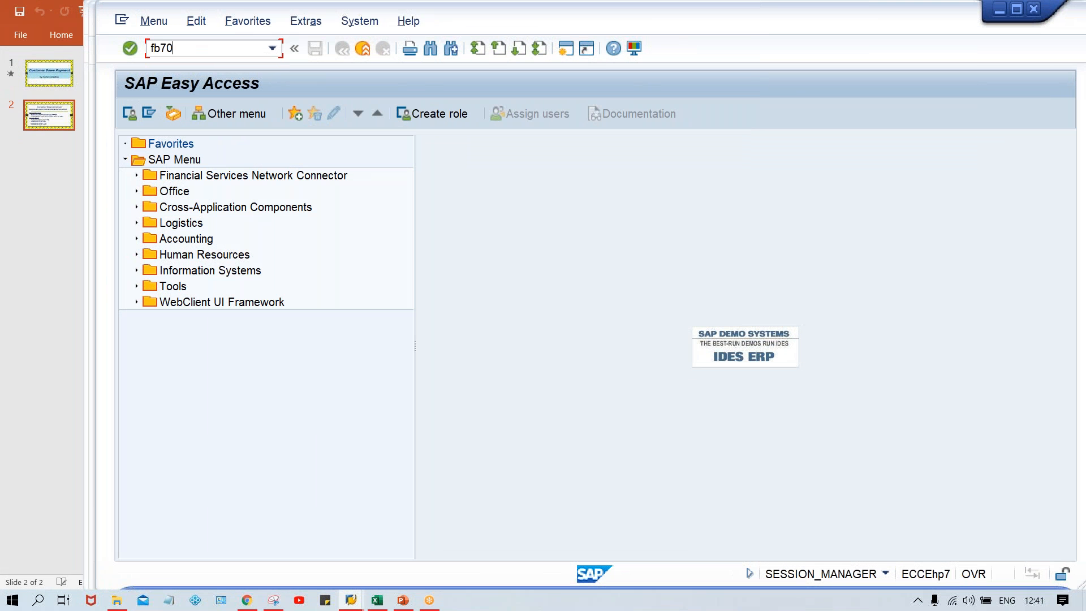
pyautogui.press('Return')
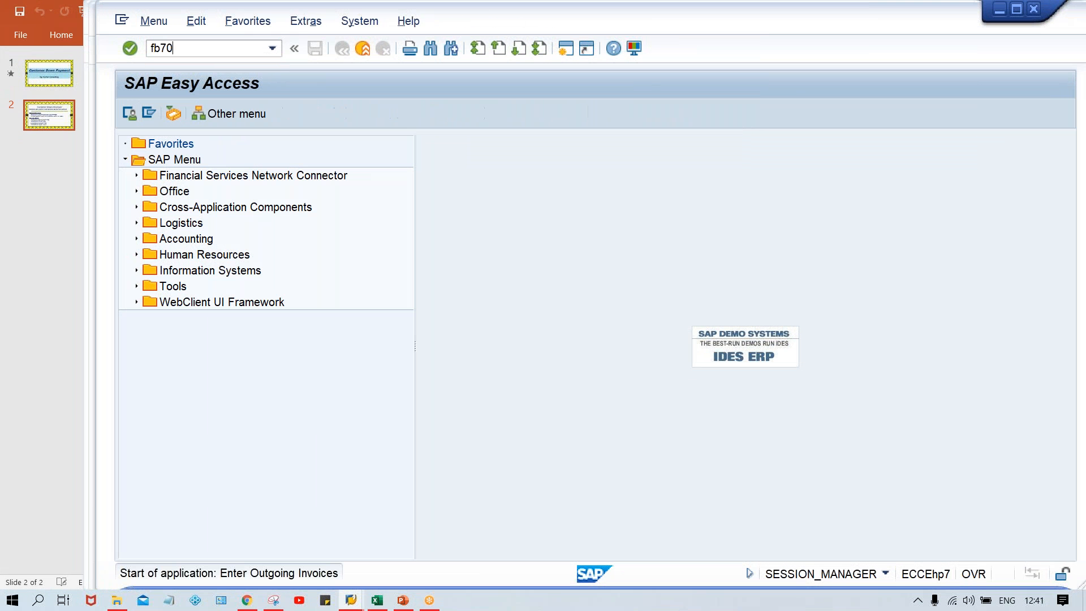
# Enter the customer's account number and the invoice date 24.08.2020 in the customer invoice's basic data.
pyautogui.press('space')
pyautogui.press('Down')
pyautogui.press('Return')
pyautogui.press('Tab')
pyautogui.press('Tab')
pyautogui.press('space')
pyautogui.press('Down')
pyautogui.press('Return')
pyautogui.press('Tab')
pyautogui.press('Tab')
pyautogui.press('Tab')
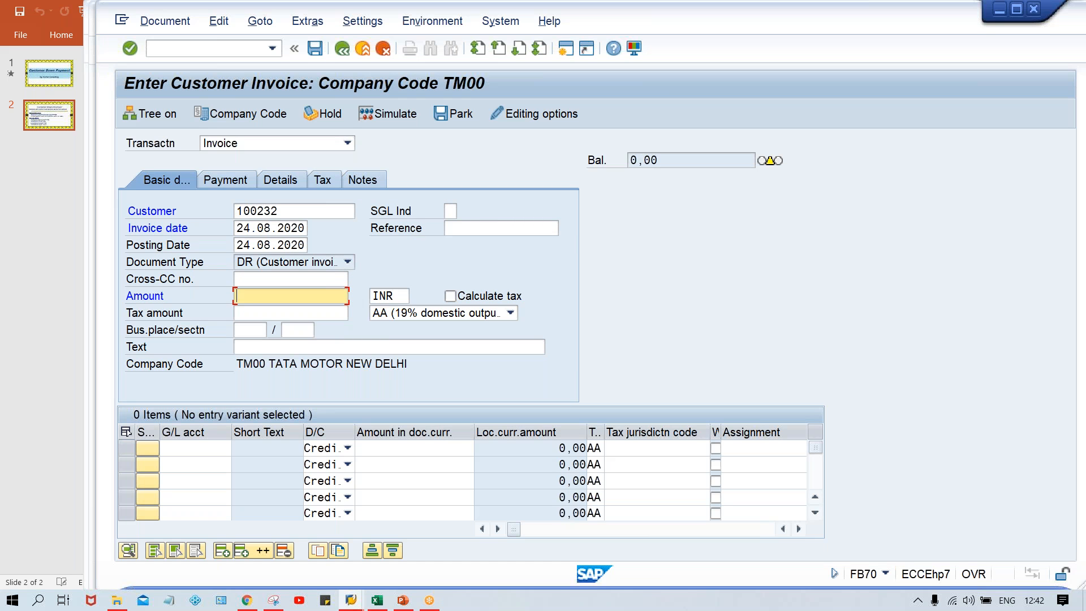
# Set the customer invoice amount to 1200 INR.
pyautogui.write('1000')
pyautogui.press('BackSpace')
pyautogui.press('BackSpace')
pyautogui.press('BackSpace')
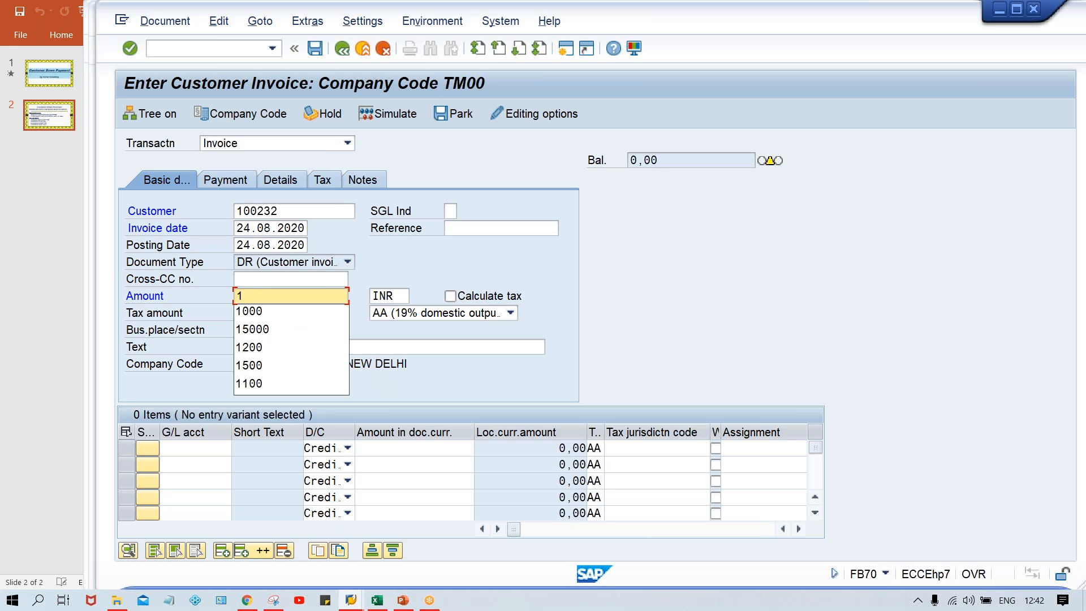
pyautogui.write('200')
# Add a credit line item to the invoice for G/L account 3000 with an amount of 1200.
pyautogui.click(195, 449)
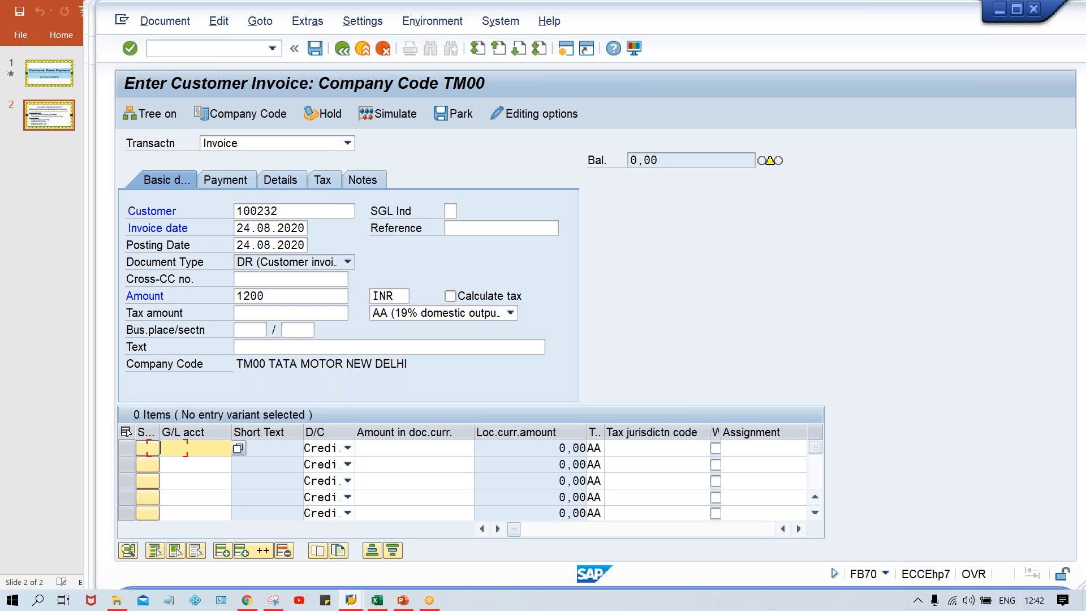
pyautogui.write('3000')
pyautogui.press('Tab')
pyautogui.press('Tab')
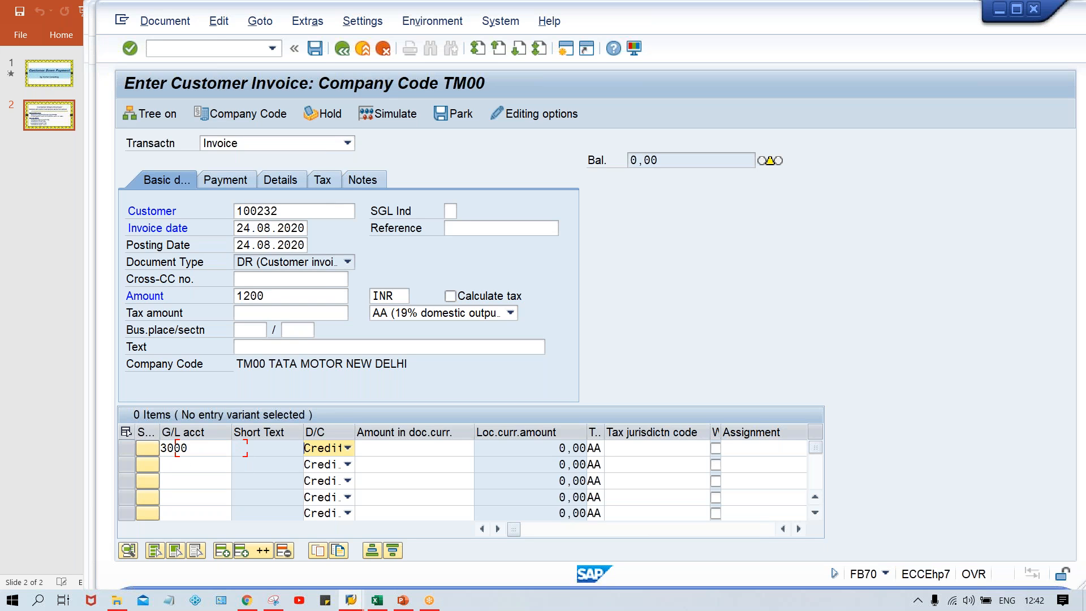
pyautogui.write('1200')
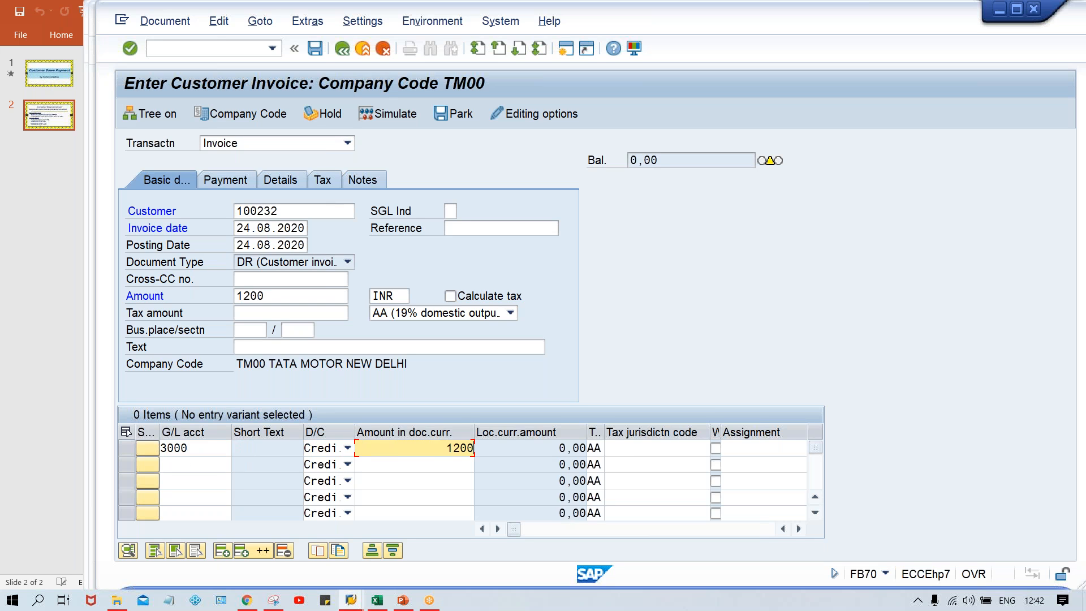
# Validate the customer invoice, acknowledging the messages, and post it in company code TM00.
pyautogui.press('Return')
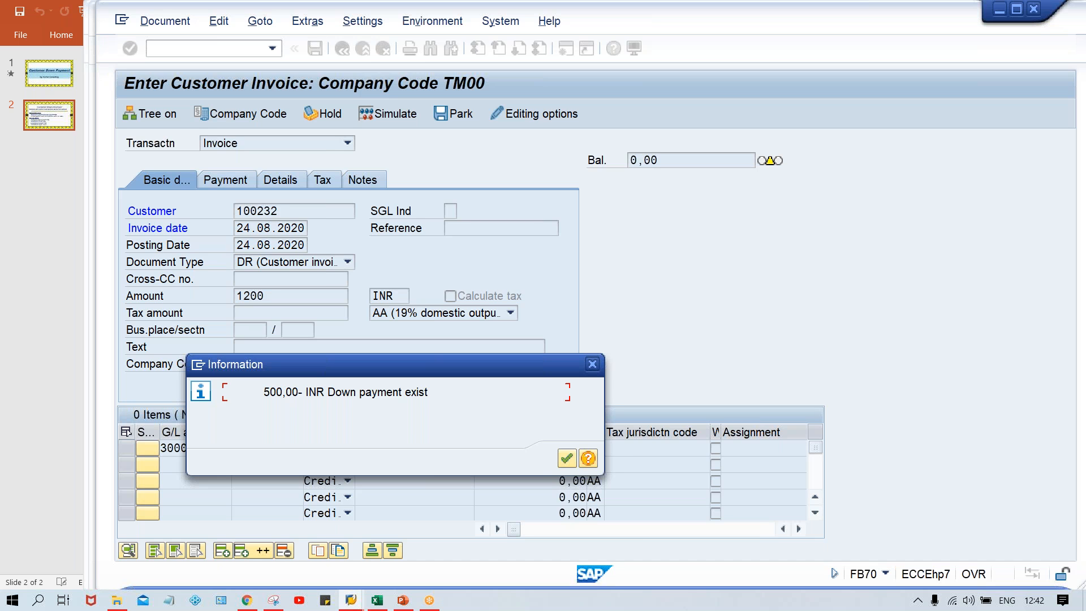
pyautogui.press('Return')
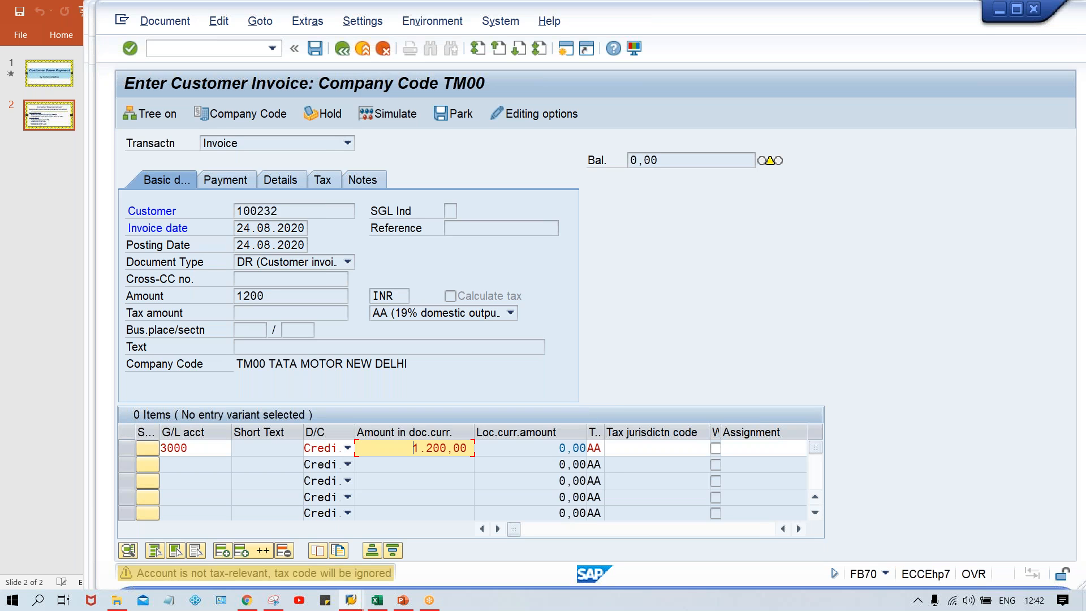
pyautogui.press('Return')
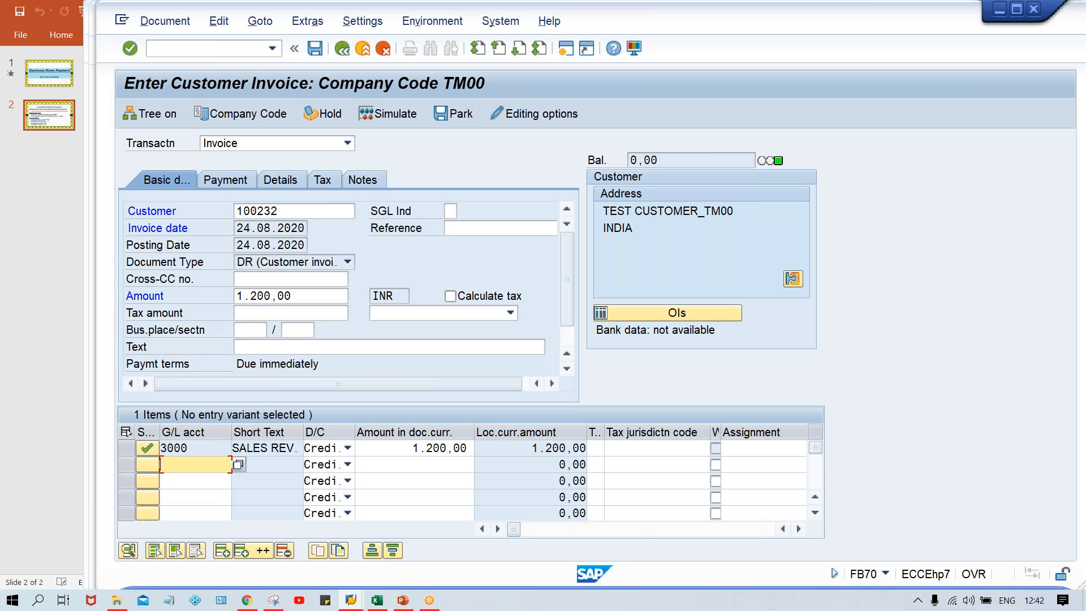
pyautogui.hotkey('ctrl', 's')
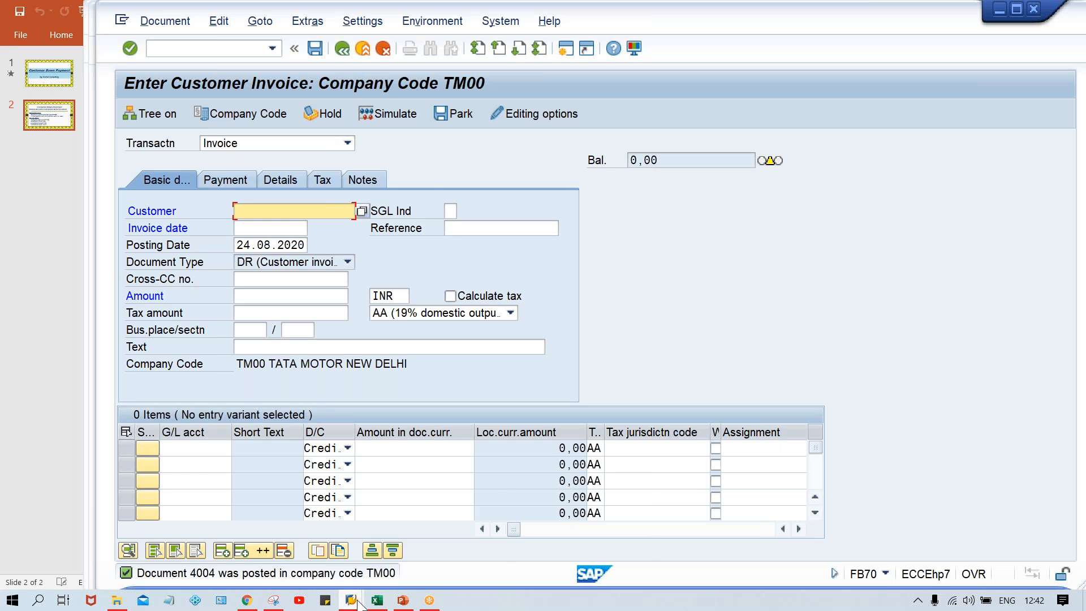
# Rerun the customer's open normal items report in the FBL5N session and examine the invoice amount and account totals.
pyautogui.moveTo(358, 602)
pyautogui.click(303, 548)
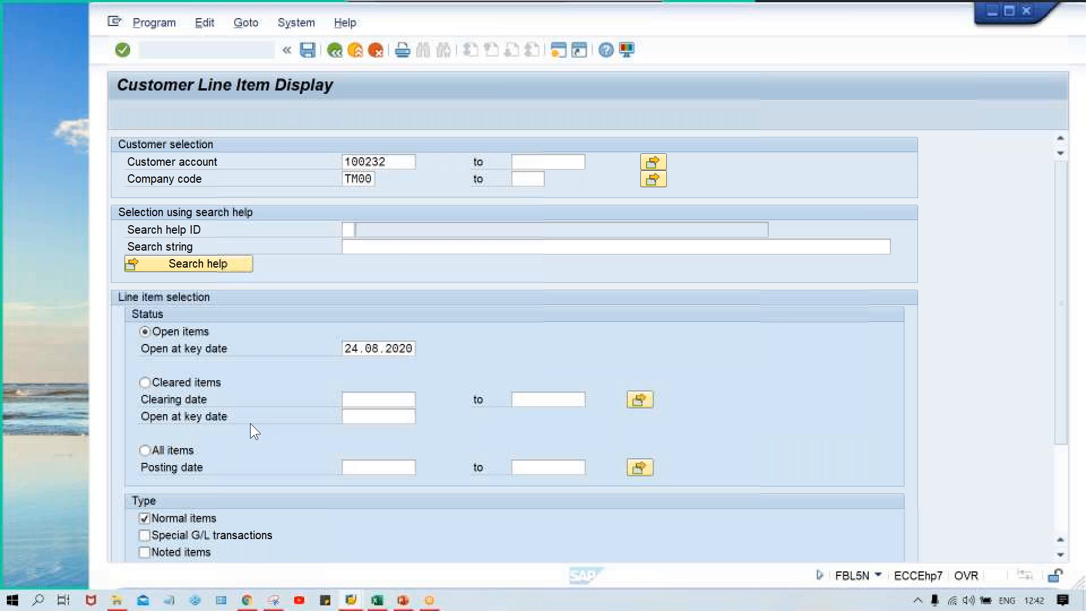
pyautogui.click(156, 23)
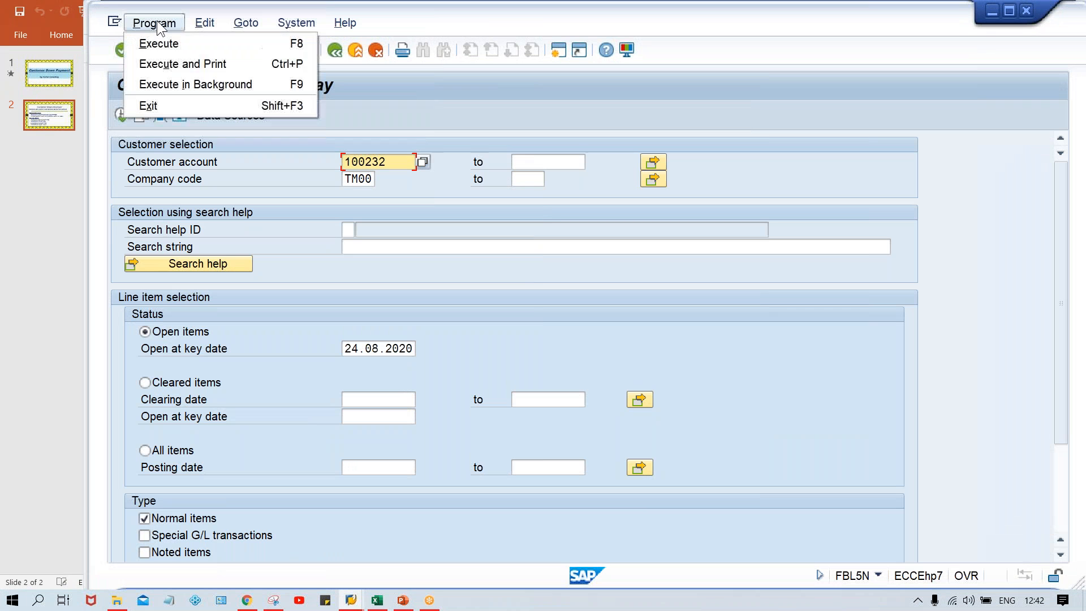
pyautogui.click(301, 190)
pyautogui.click(119, 120)
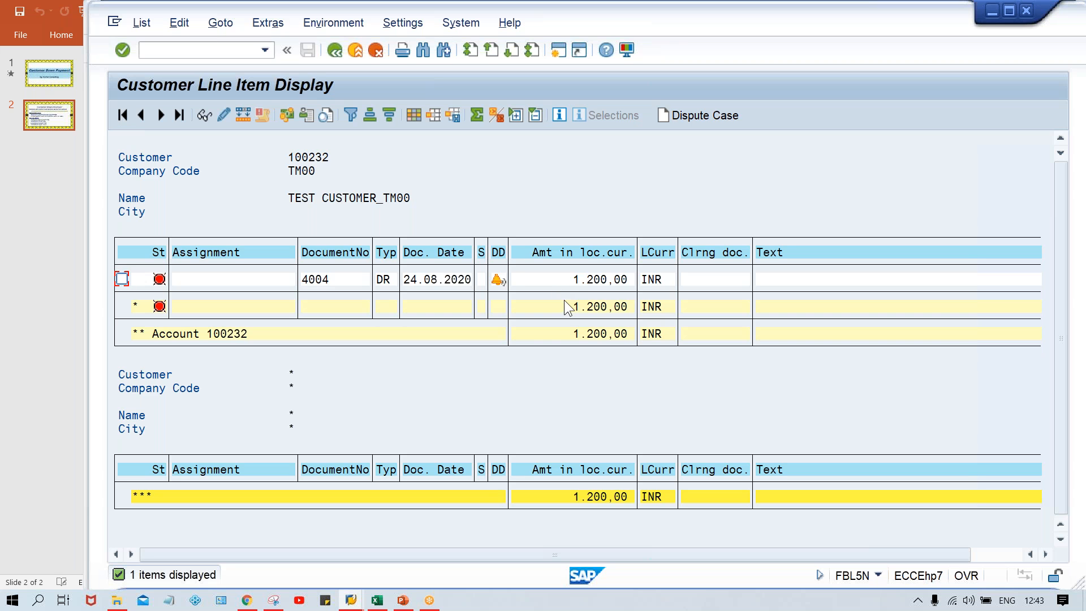
pyautogui.click(572, 283)
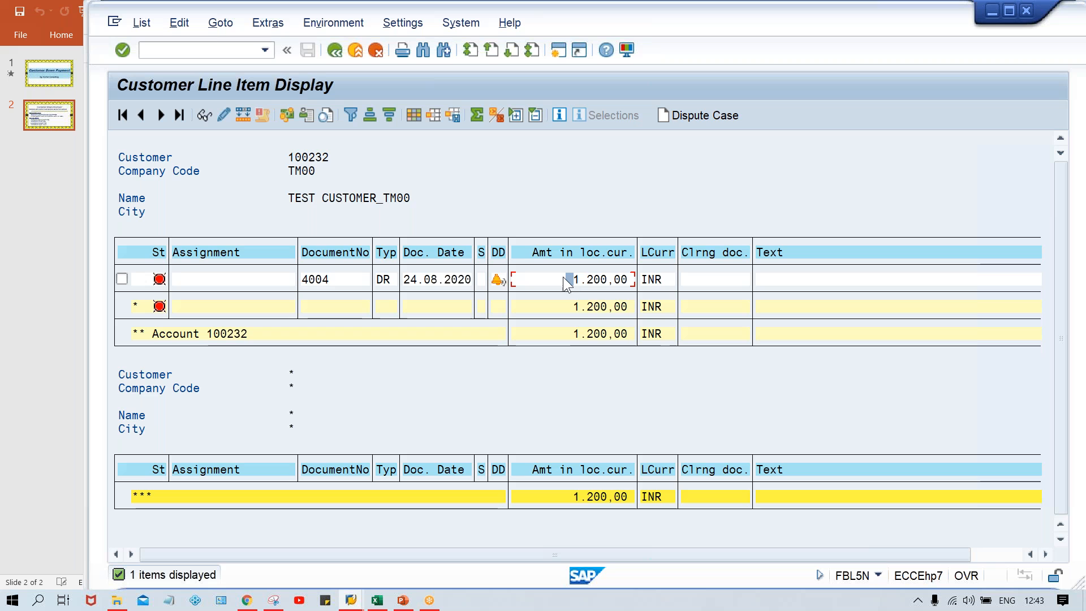
pyautogui.click(569, 332)
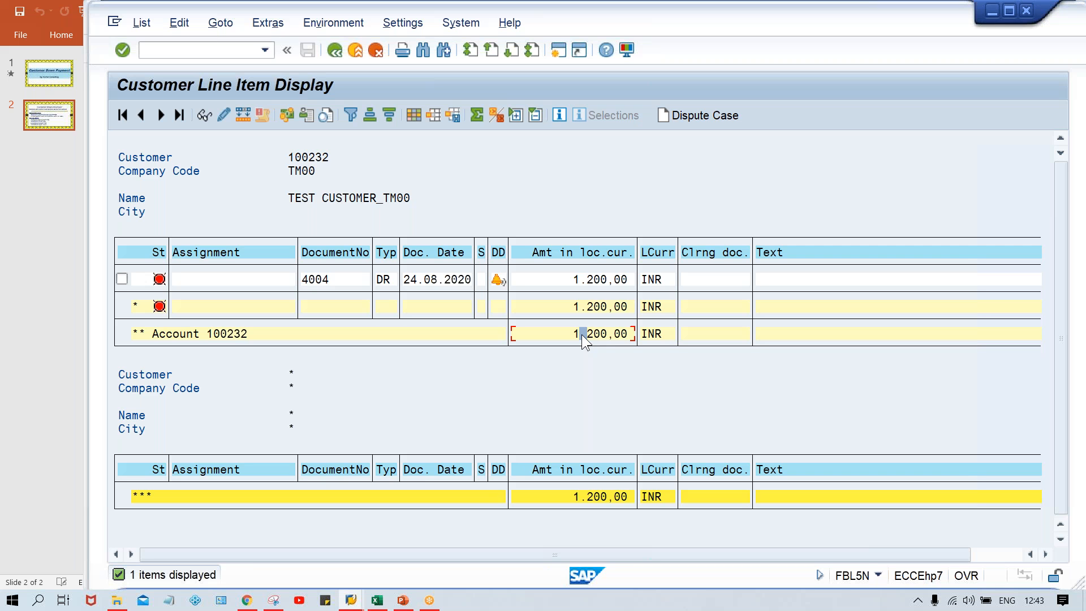
pyautogui.click(556, 335)
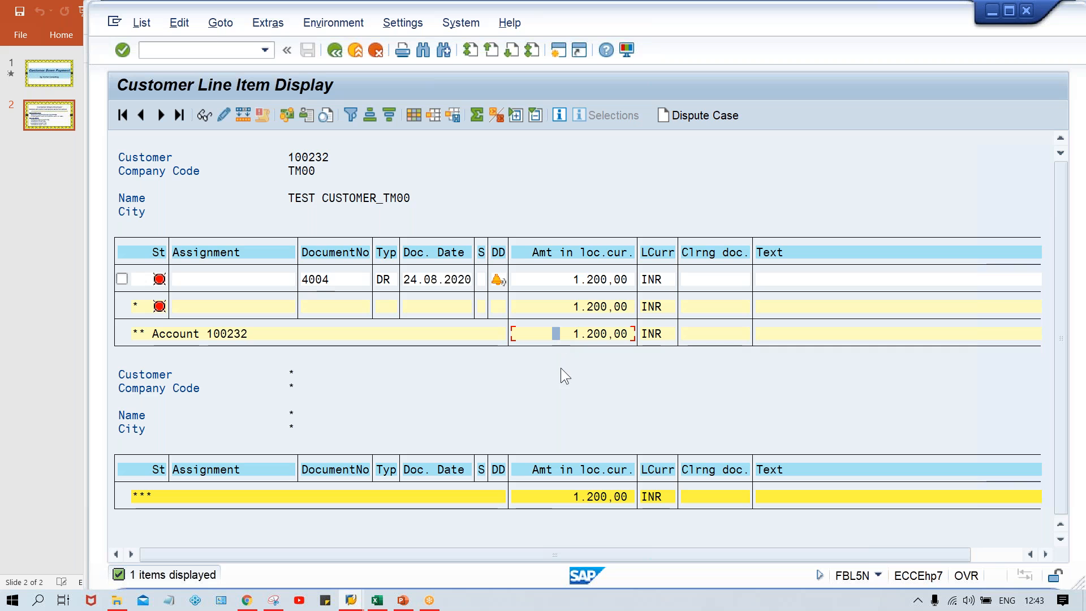
pyautogui.click(568, 497)
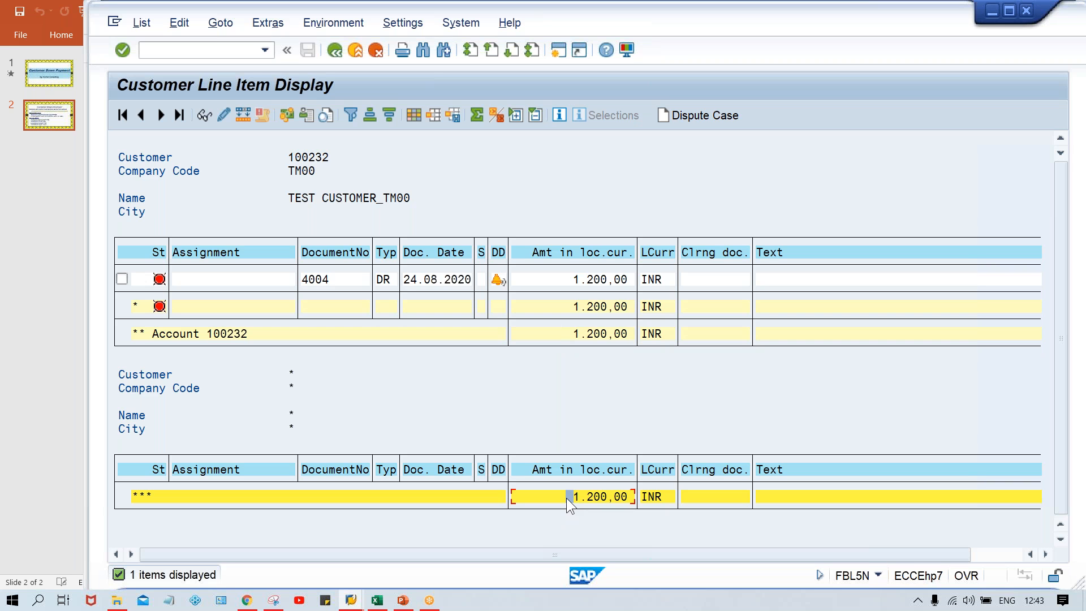
pyautogui.click(557, 280)
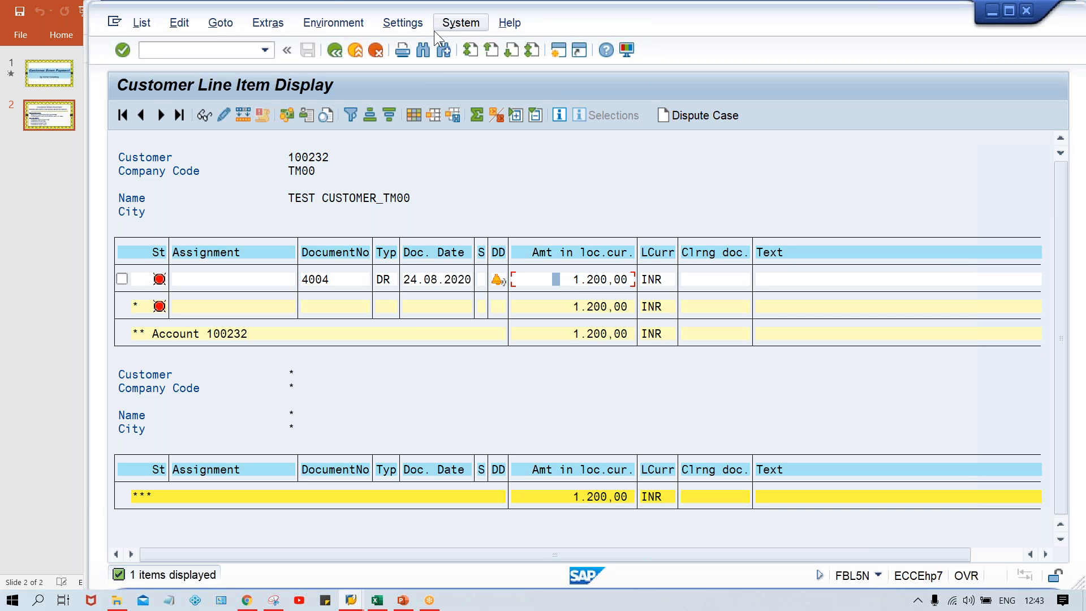
# Include special G/L transactions in the FBL5N selection and execute the open items report again.
pyautogui.click(332, 49)
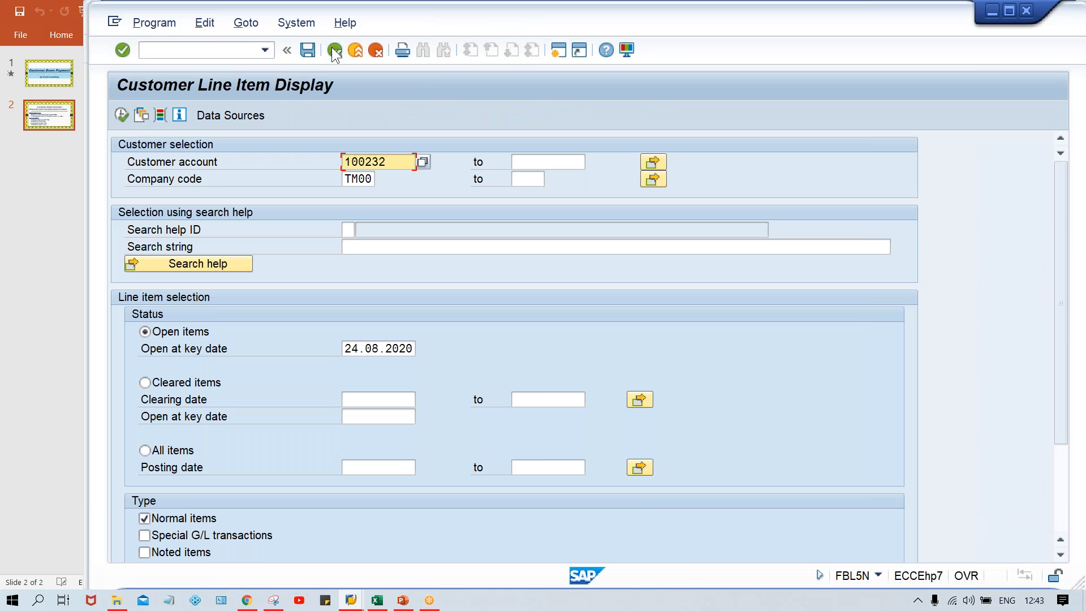
pyautogui.click(199, 537)
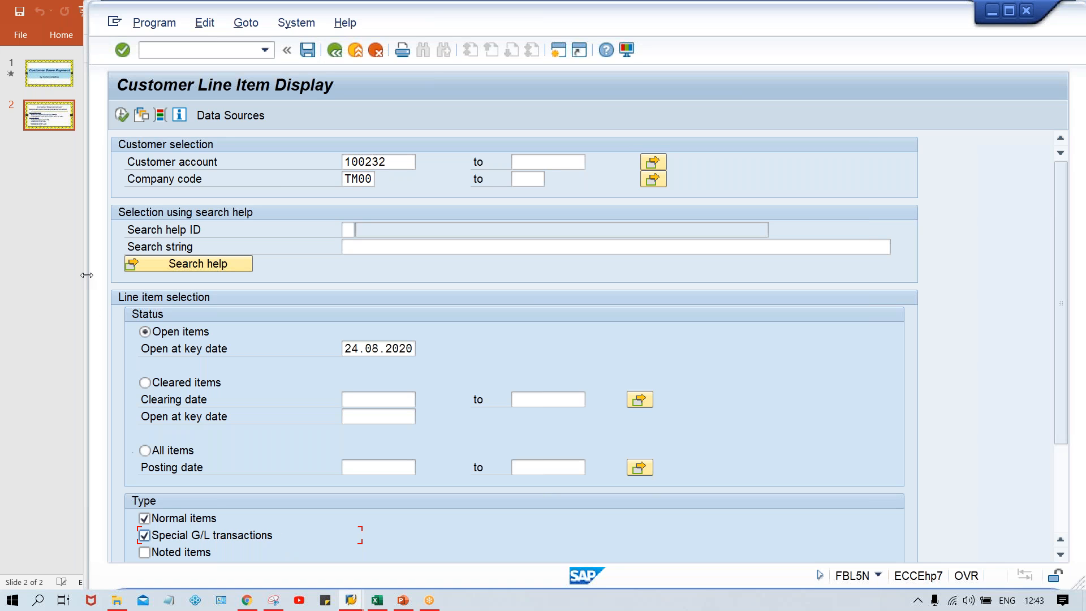
pyautogui.click(123, 115)
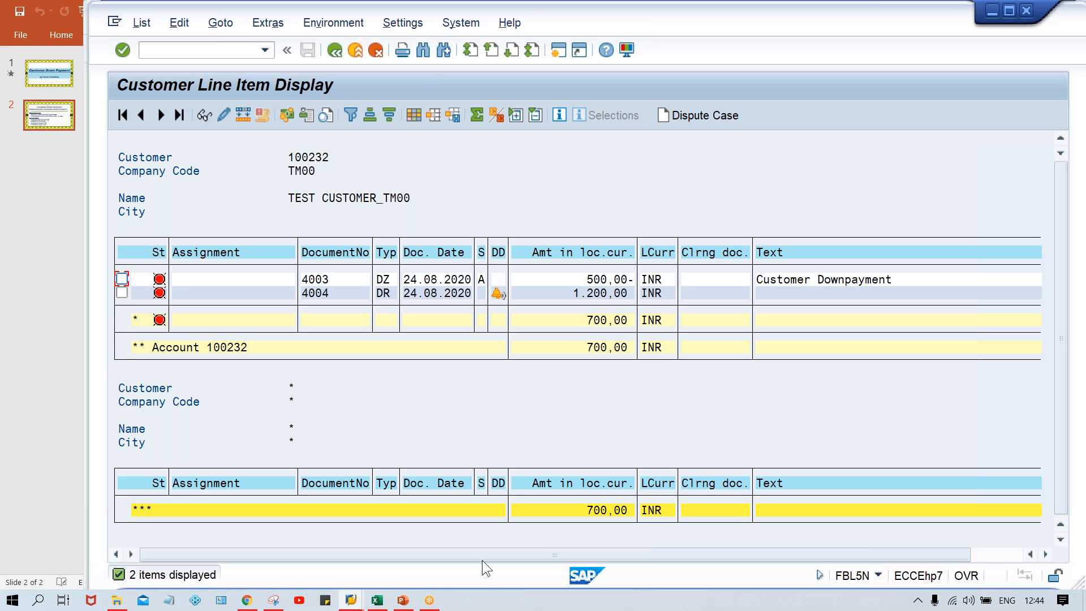
pyautogui.moveTo(351, 600)
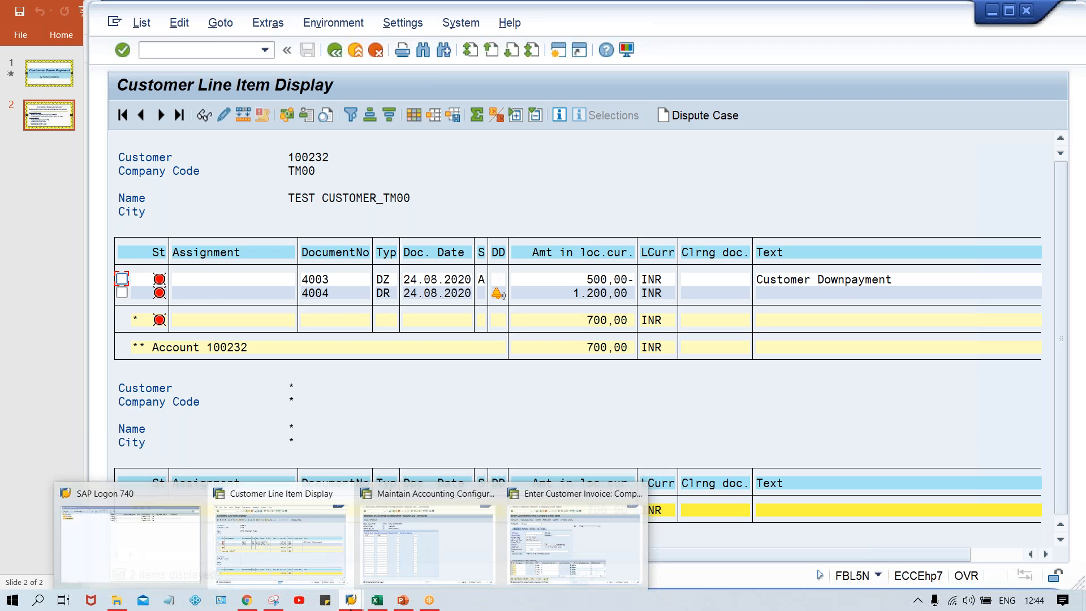
pyautogui.moveTo(554, 566)
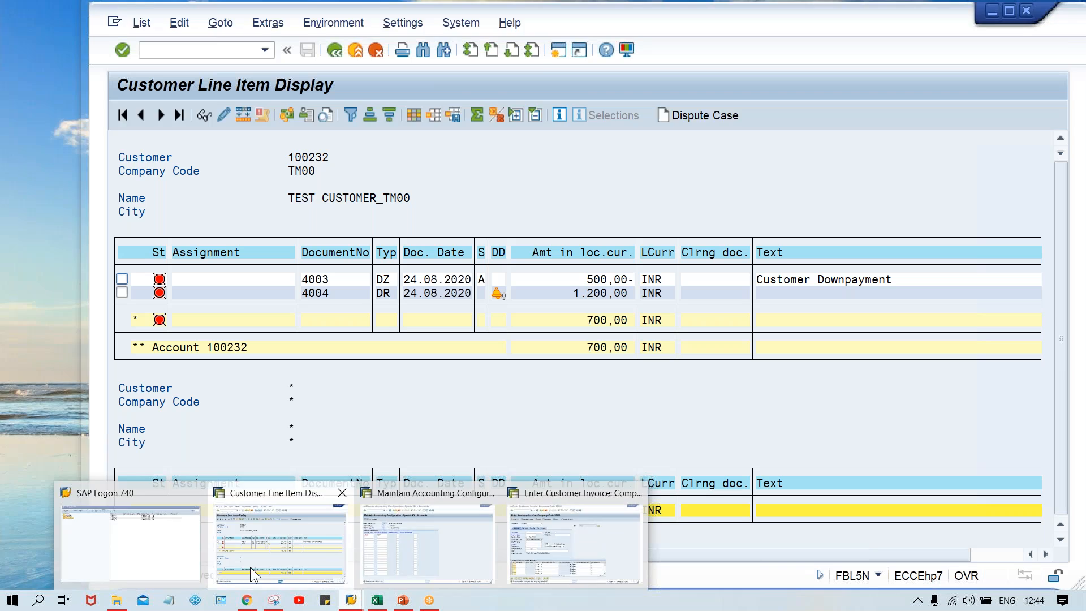
pyautogui.click(250, 567)
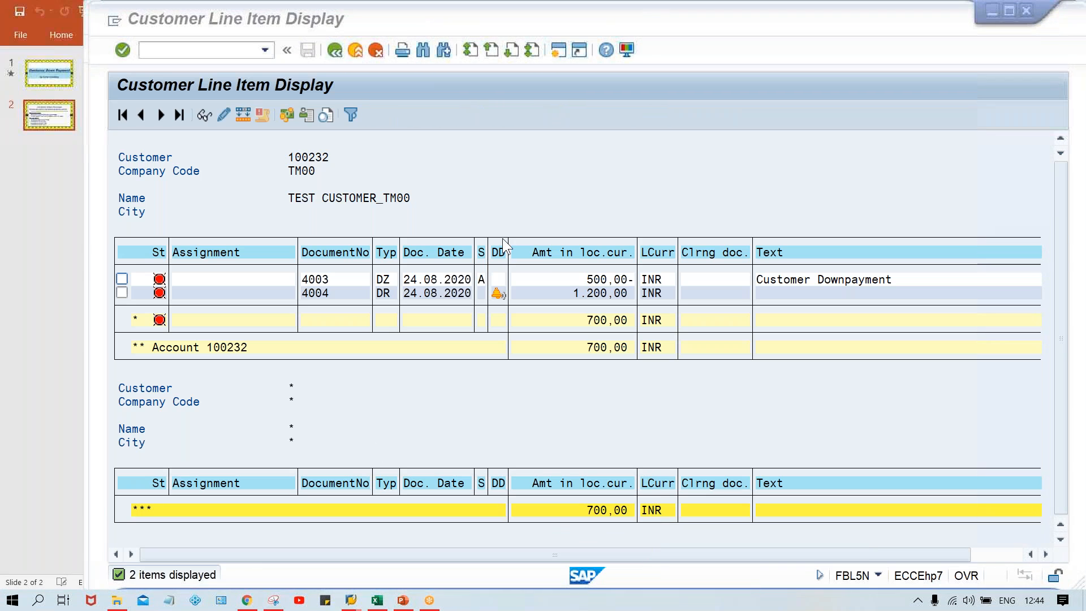
# Open the down payment line item from the report and check the G/L account it was posted to.
pyautogui.doubleClick(582, 278)
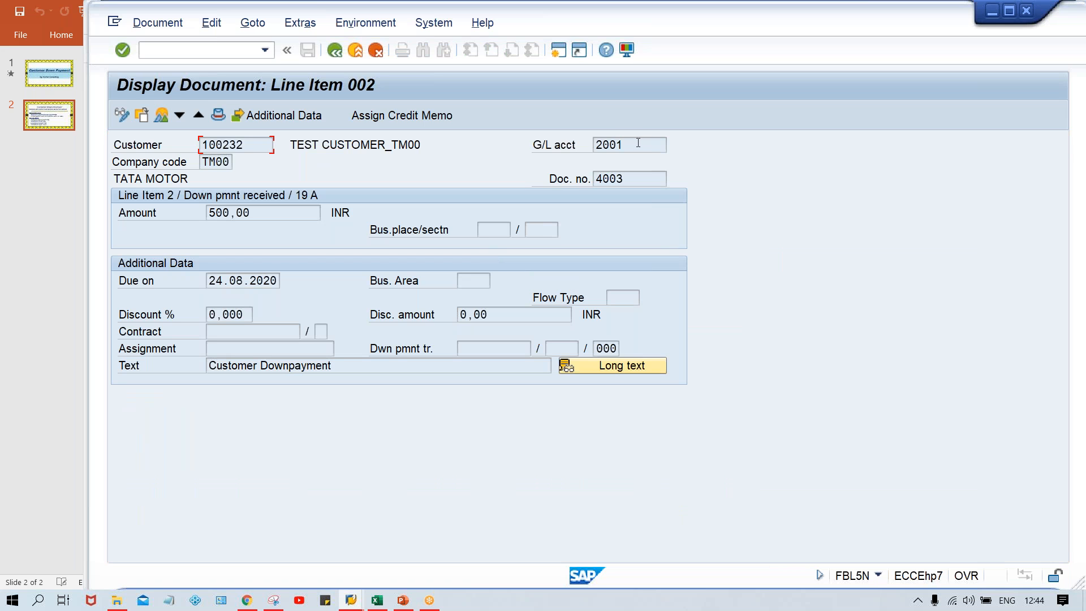
pyautogui.moveTo(638, 143); pyautogui.dragTo(580, 149)
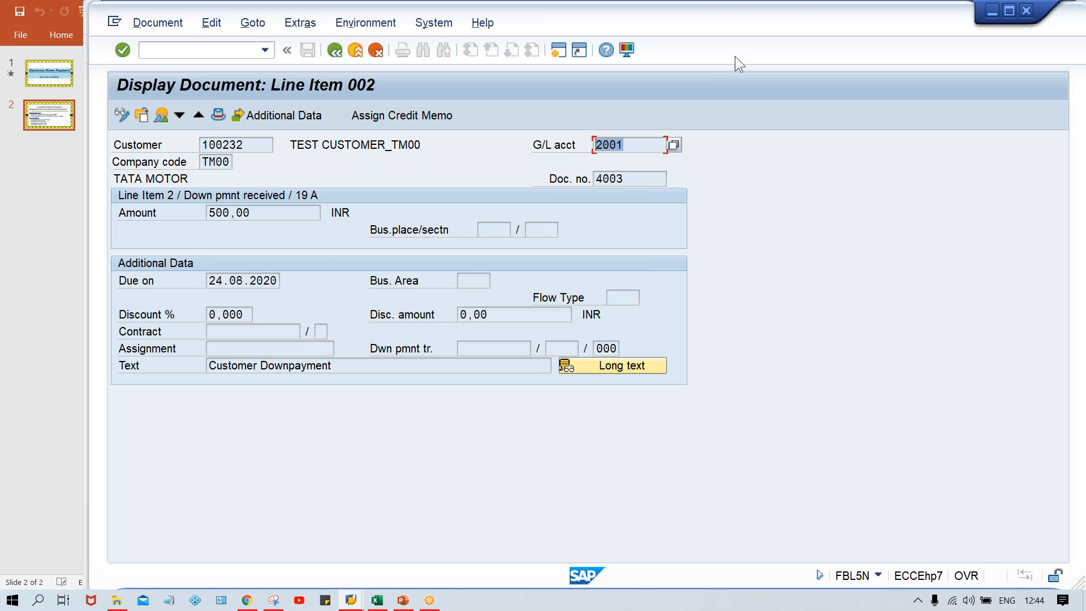
pyautogui.hotkey('alt', 'Tab')
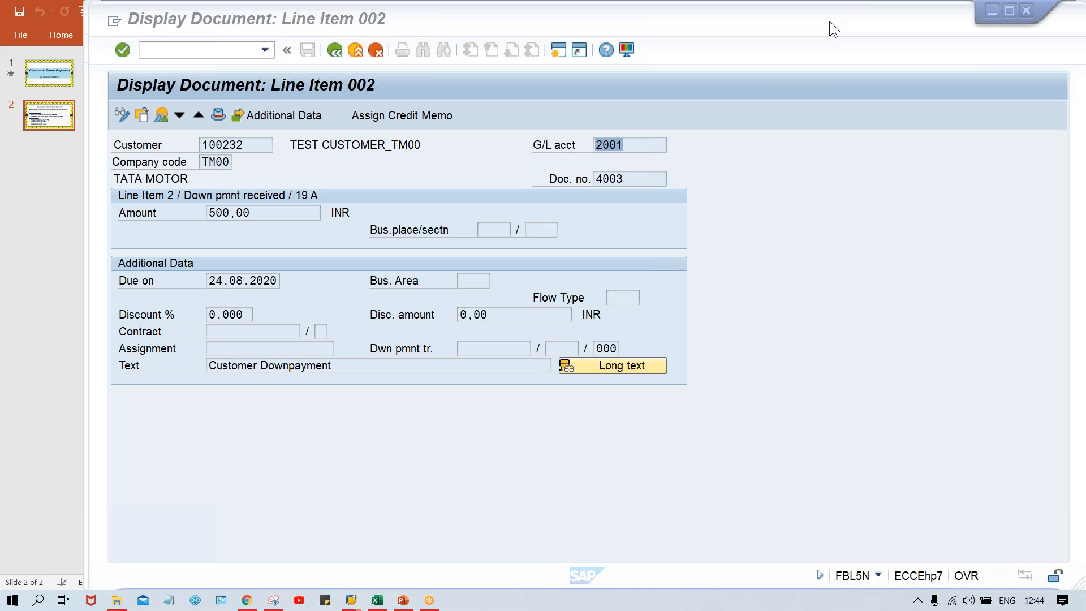
pyautogui.click(855, 198)
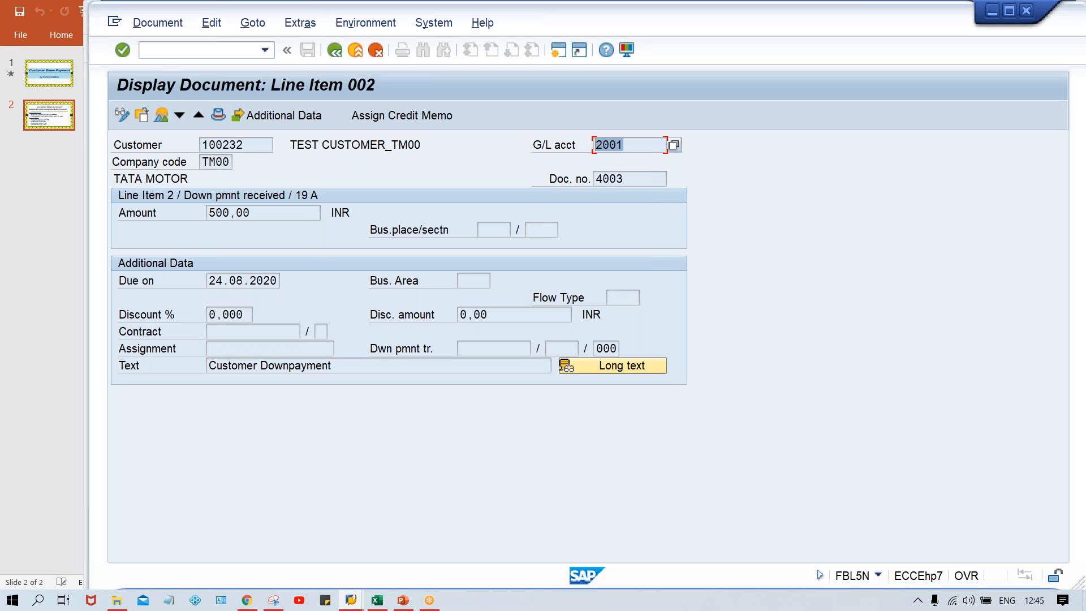
# Run transaction F-28 to post an incoming payment.
pyautogui.click(157, 50)
pyautogui.write('/NF-28')
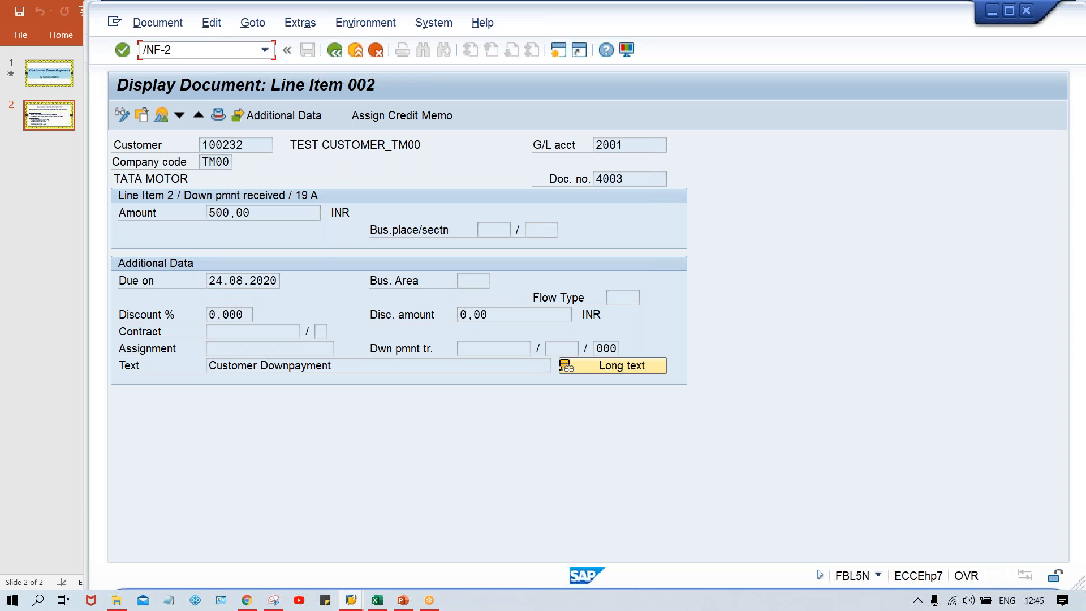
pyautogui.press('Return')
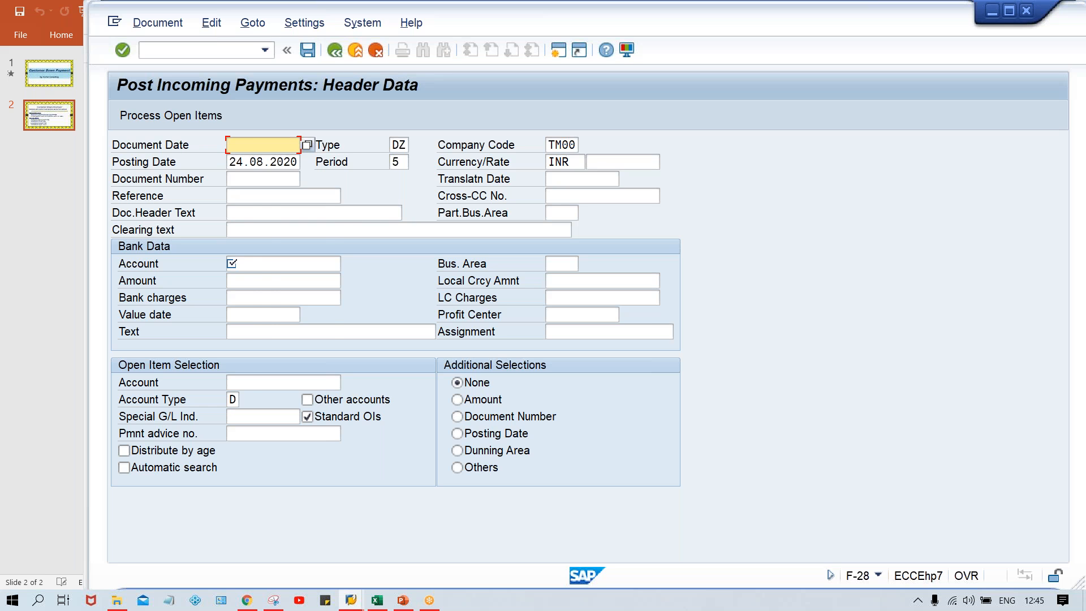
# Enter document date 24.08.2020, bank account 1000 and amount 700 in the incoming payment header.
pyautogui.press('BackSpace')
pyautogui.press('Down')
pyautogui.press('Return')
pyautogui.press('Down')
pyautogui.press('Down')
pyautogui.press('Down')
pyautogui.press('Down')
pyautogui.press('Down')
pyautogui.press('Down')
pyautogui.press('BackSpace')
pyautogui.press('Down')
pyautogui.press('Return')
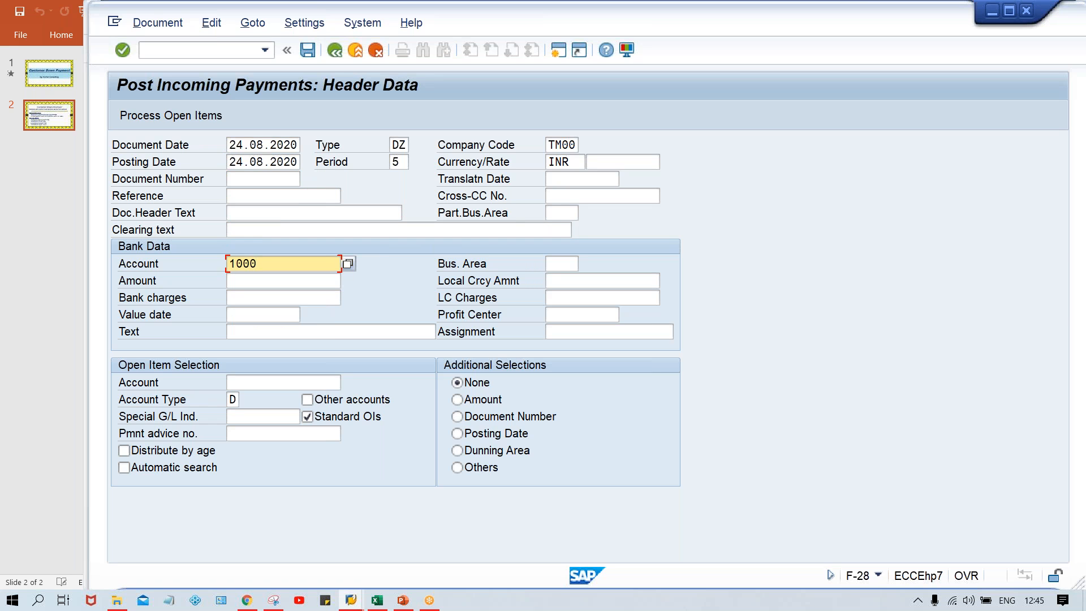
pyautogui.press('Down')
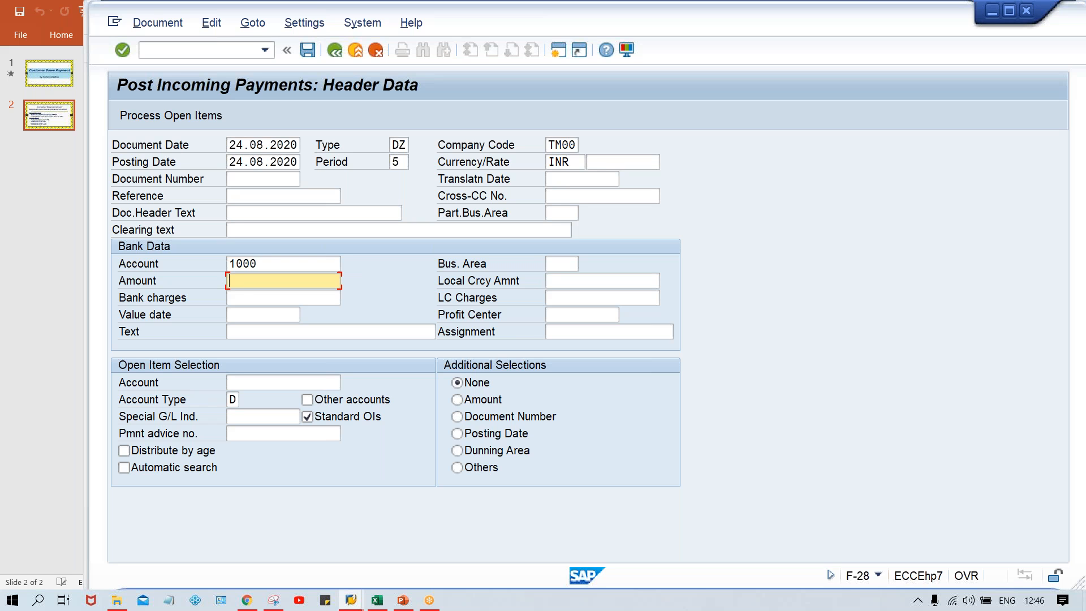
pyautogui.write('700')
# Enter the customer's account in the open item selection and process the open items to review the invoice's gross amount.
pyautogui.click(244, 384)
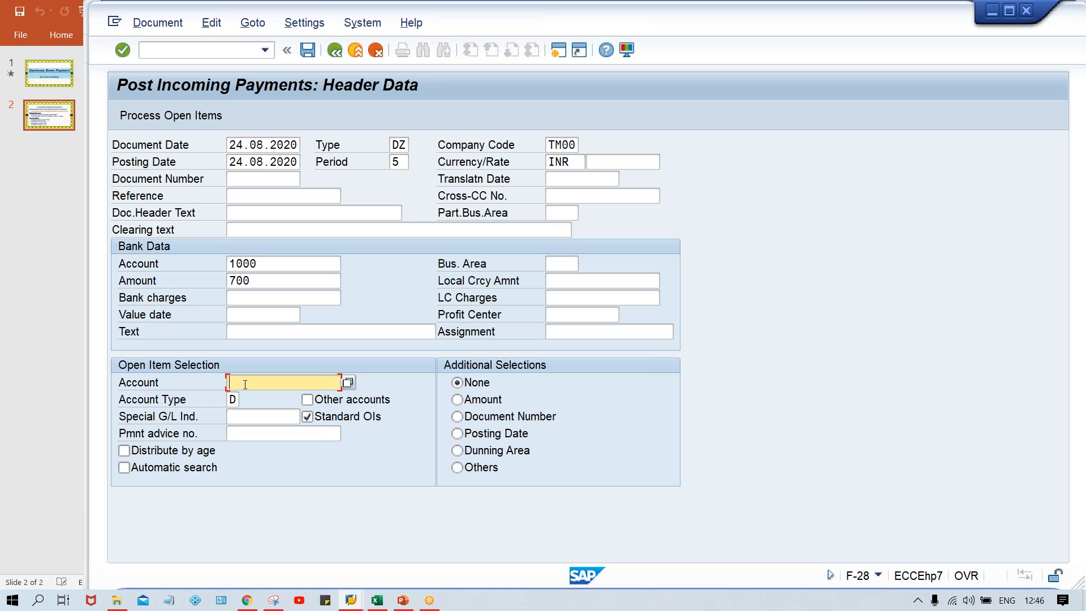
pyautogui.click(244, 384)
pyautogui.press('Down')
pyautogui.press('Return')
pyautogui.press('Return')
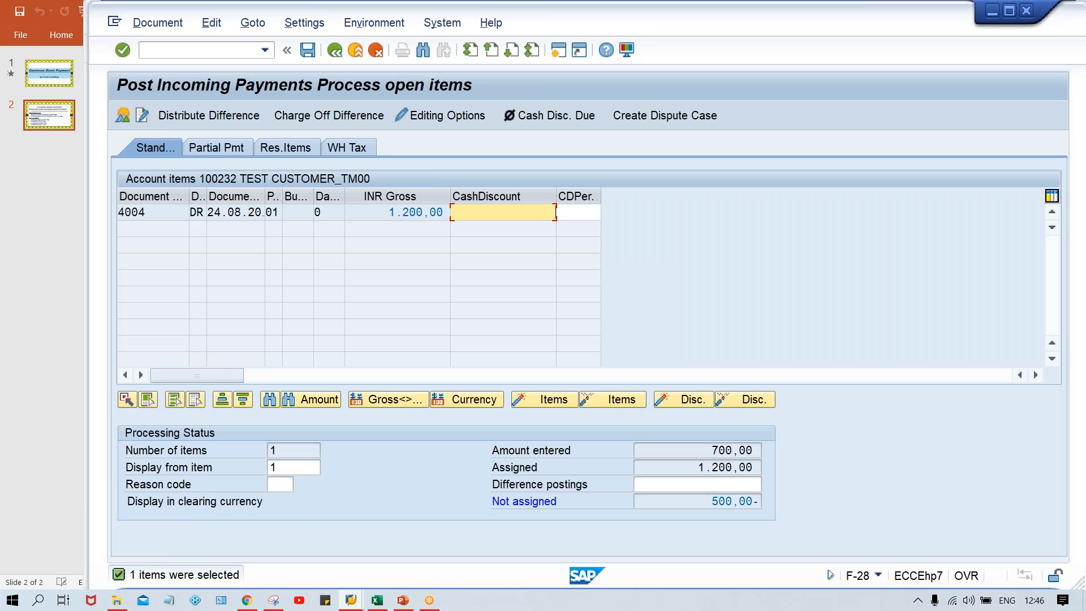
pyautogui.click(374, 215)
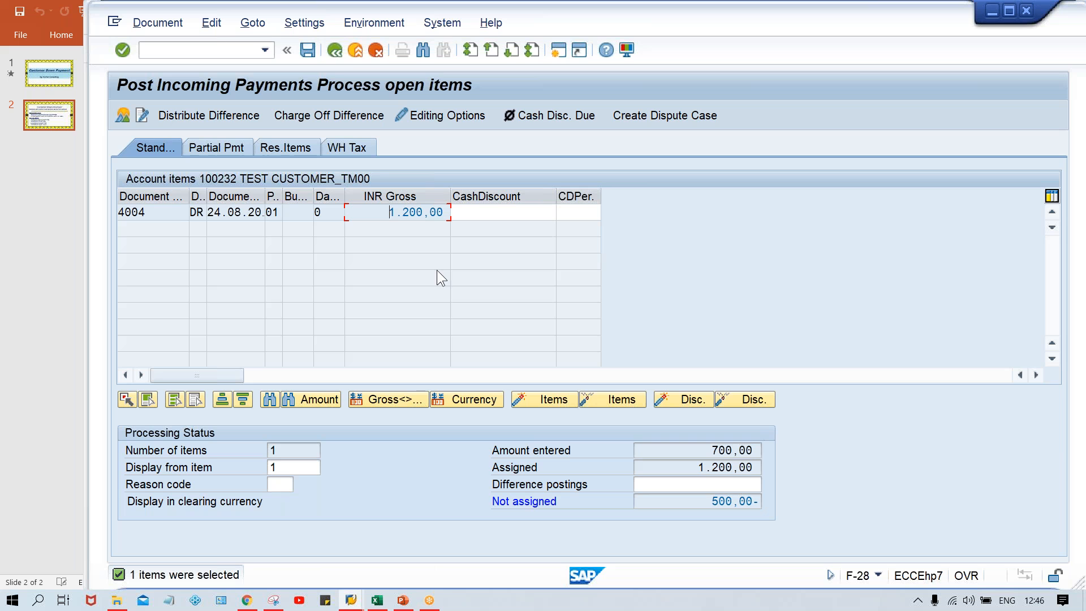
# Leave open item processing and discard the entered incoming payment.
pyautogui.click(382, 57)
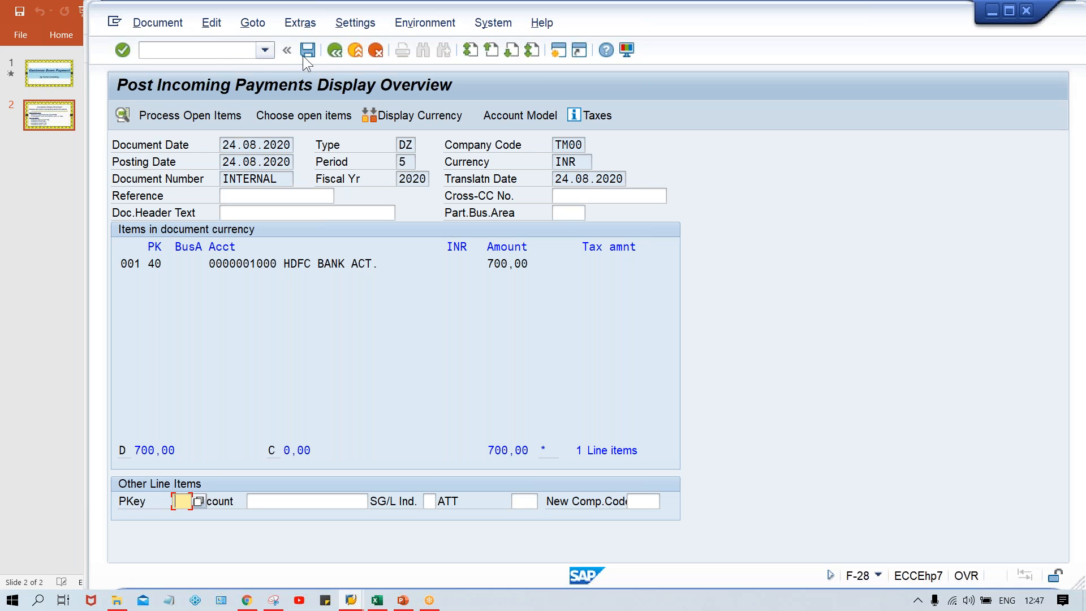
pyautogui.click(332, 54)
pyautogui.click(375, 340)
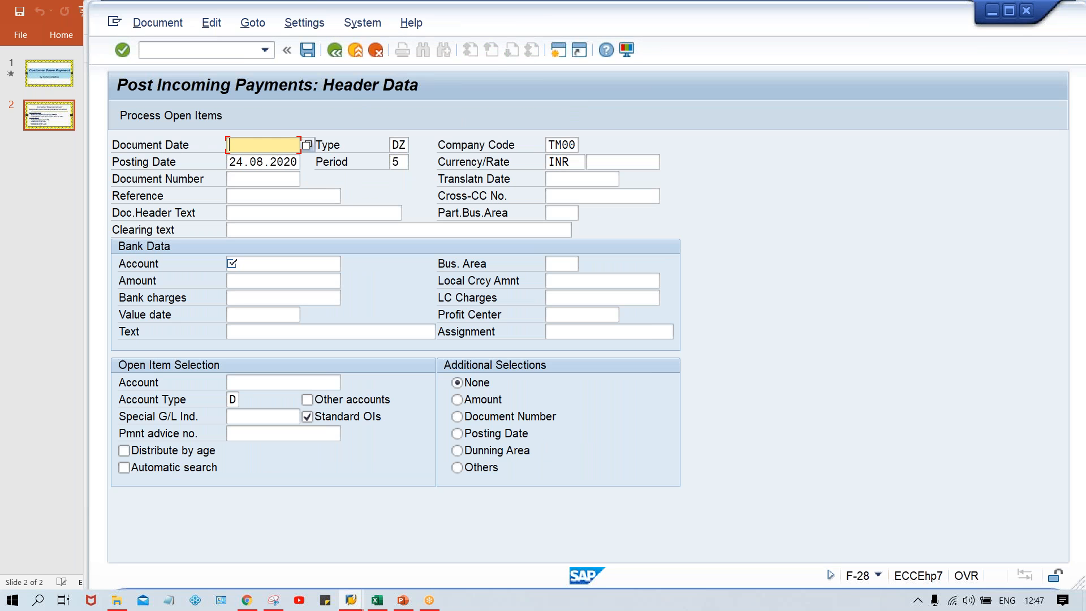
# Re-enter document date 24.08.2020, bank account 1000 and amount 700 for the incoming payment.
pyautogui.press('Down')
pyautogui.press('Return')
pyautogui.press('Tab')
pyautogui.press('Tab')
pyautogui.press('Tab')
pyautogui.press('Tab')
pyautogui.press('Tab')
pyautogui.press('Tab')
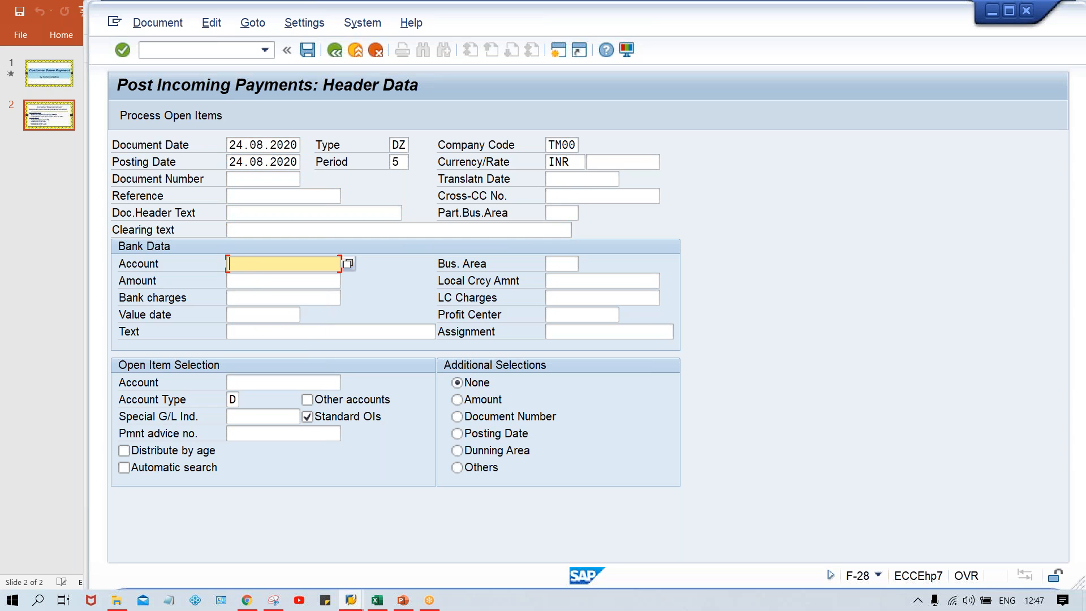
pyautogui.press('Down')
pyautogui.press('Return')
pyautogui.press('Tab')
pyautogui.press('Down')
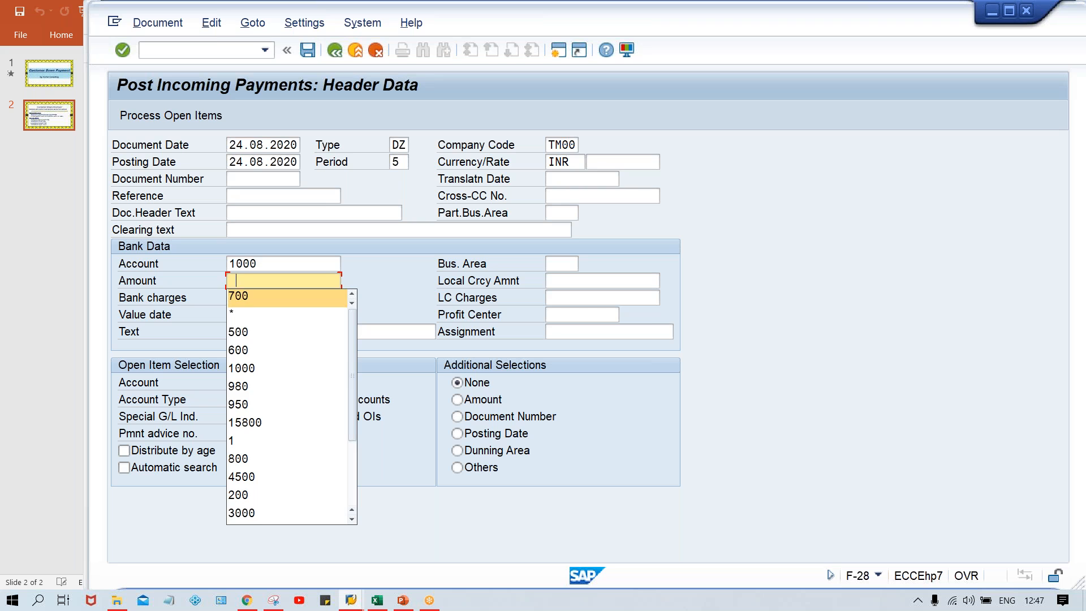
pyautogui.press('Return')
# Select the customer's account with special G/L indicator A and process its open items.
pyautogui.press('Tab')
pyautogui.press('Tab')
pyautogui.press('Tab')
pyautogui.press('Tab')
pyautogui.press('Tab')
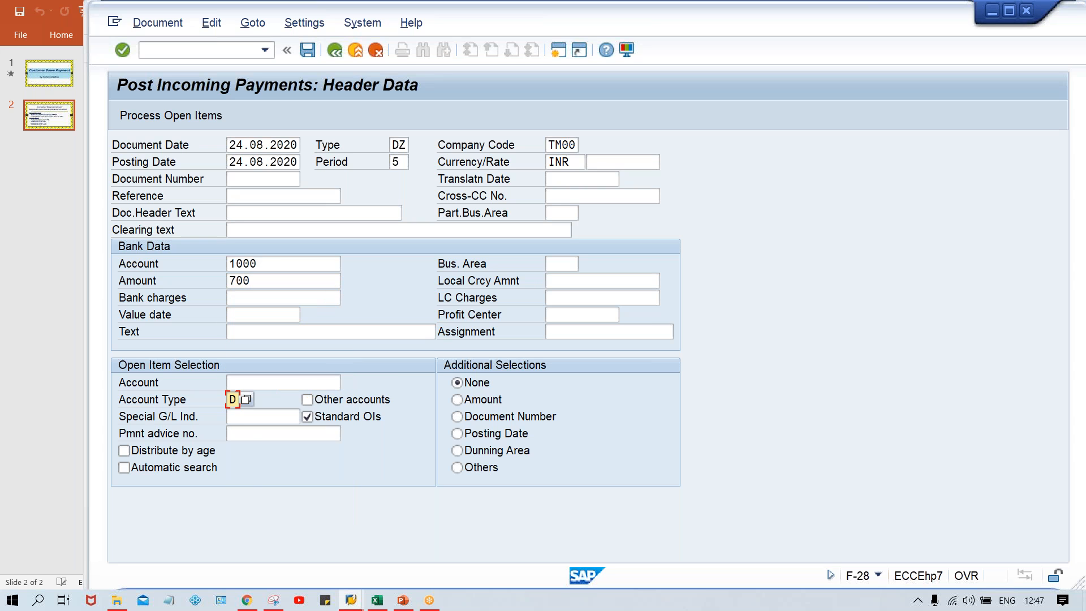
pyautogui.hotkey('shift', 'Tab')
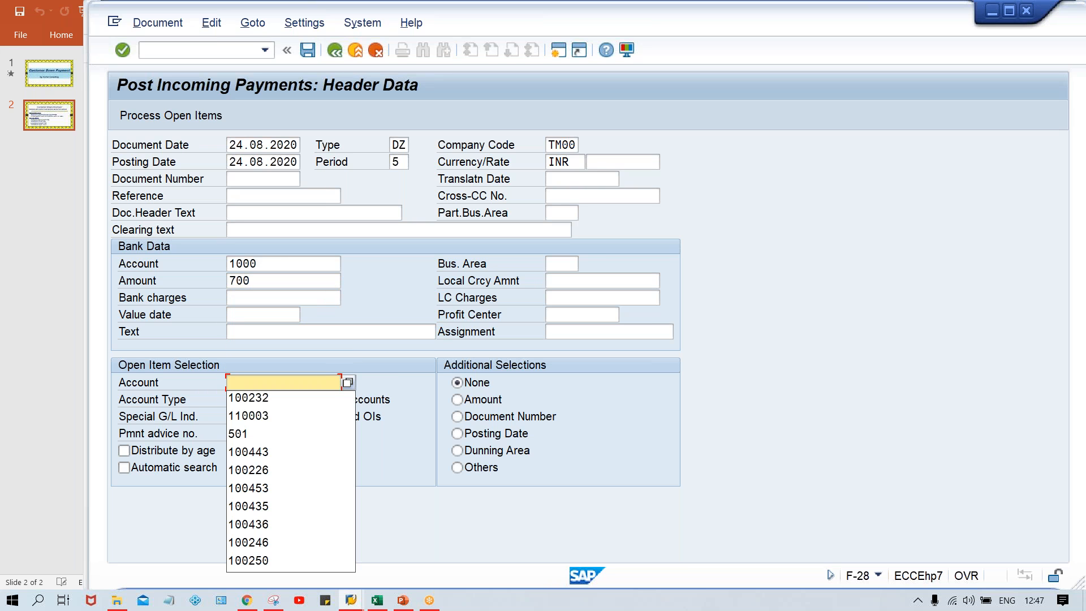
pyautogui.press('Down')
pyautogui.press('Return')
pyautogui.press('Tab')
pyautogui.press('Tab')
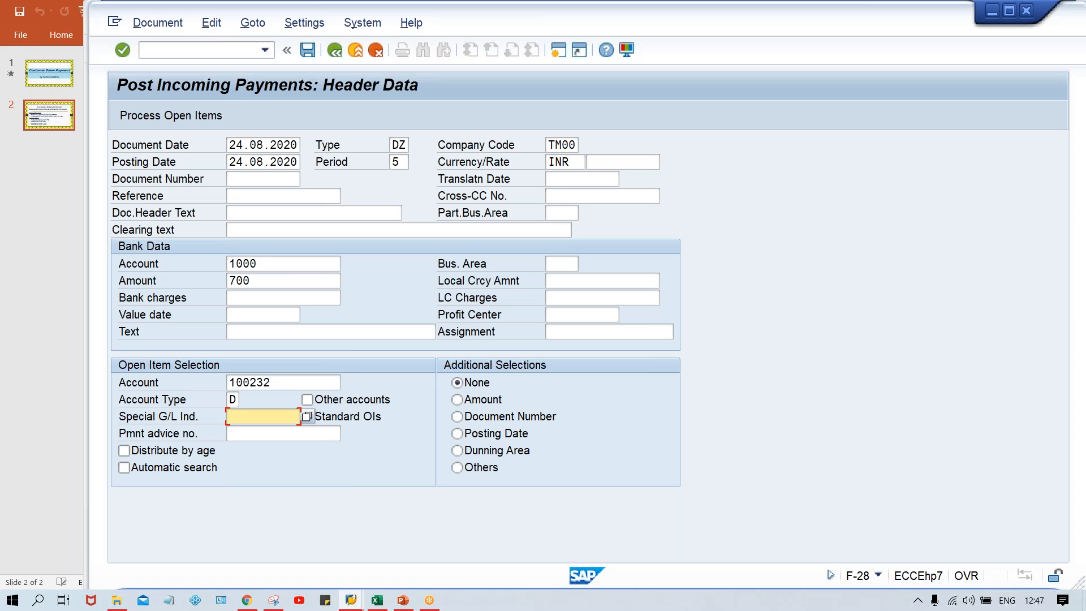
pyautogui.write('A')
pyautogui.press('Return')
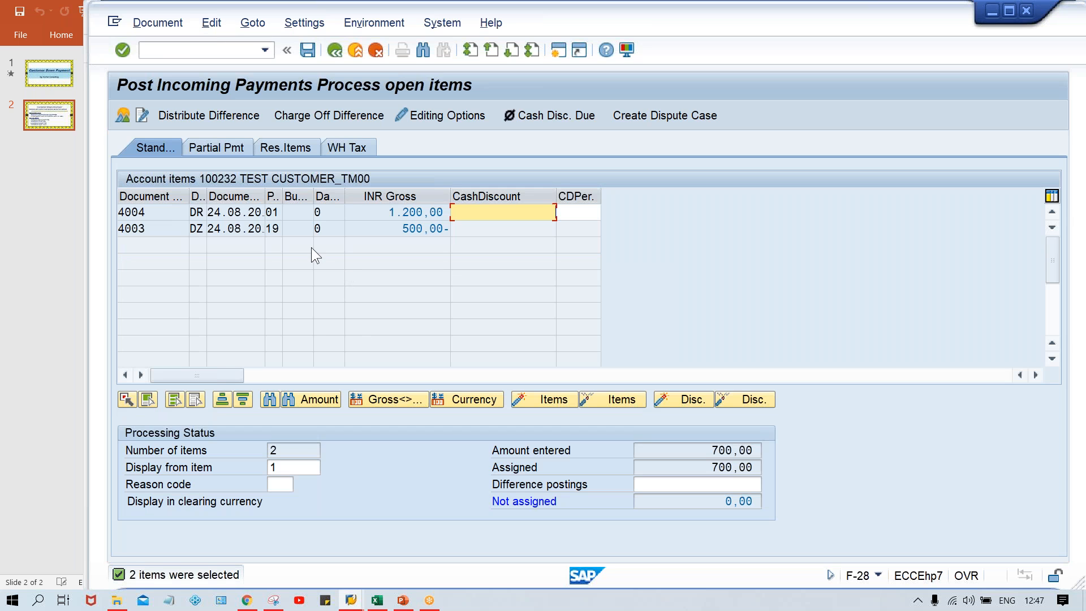
# Simulate the incoming payment document and review the amounts on the customer's invoice and down payment lines.
pyautogui.click(171, 30)
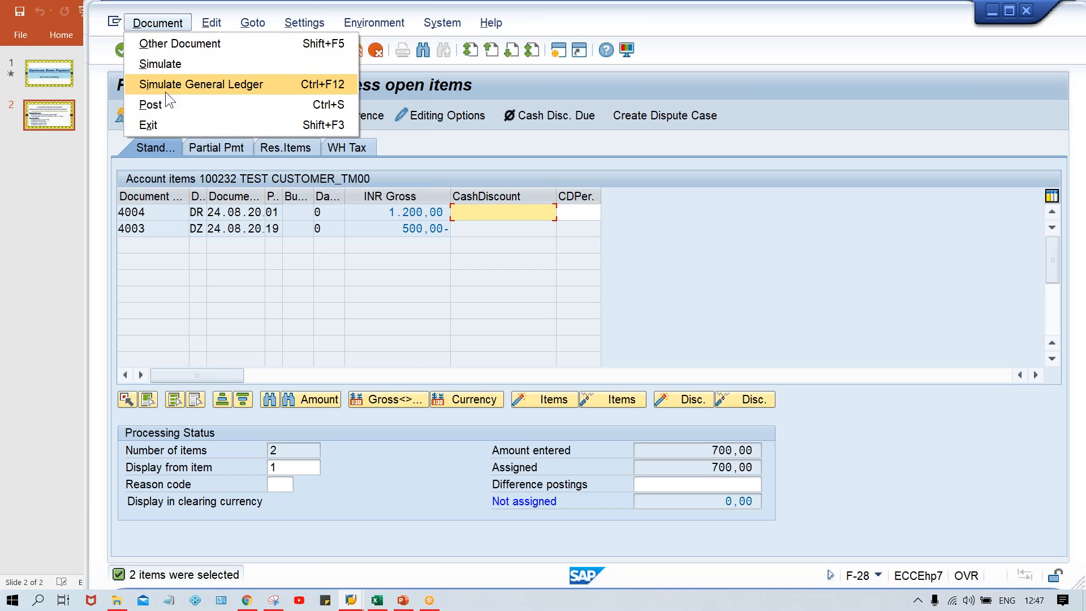
pyautogui.click(162, 64)
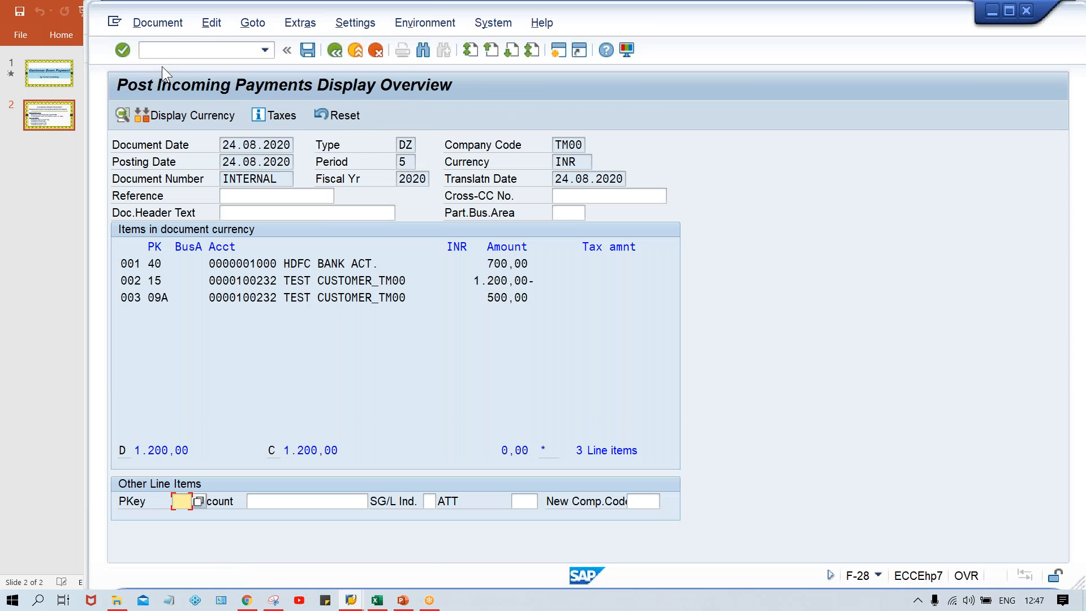
pyautogui.click(381, 354)
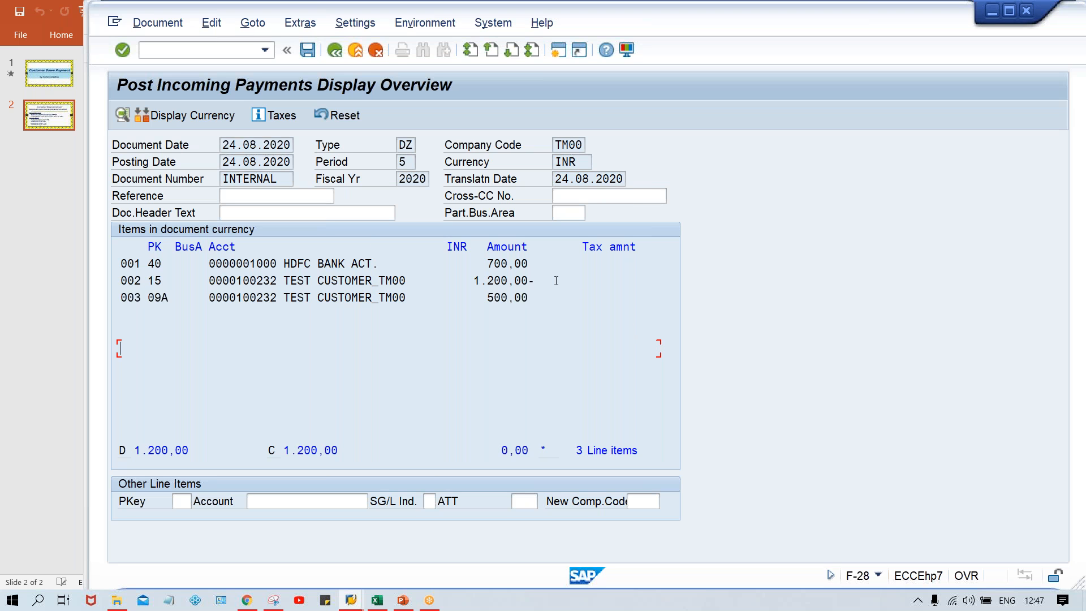
pyautogui.moveTo(556, 281); pyautogui.dragTo(473, 280)
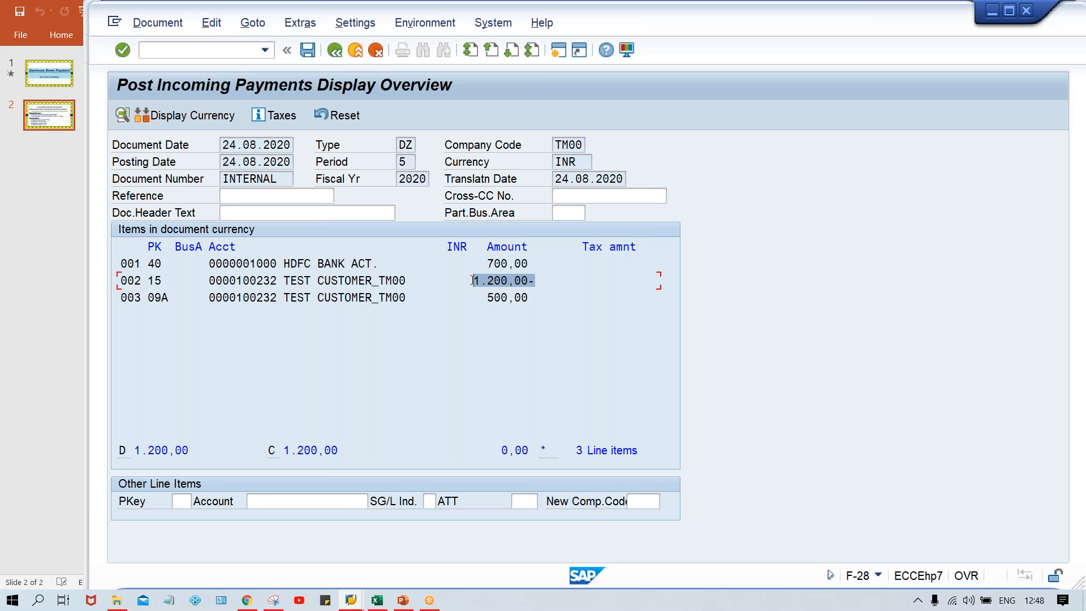
pyautogui.click(530, 298)
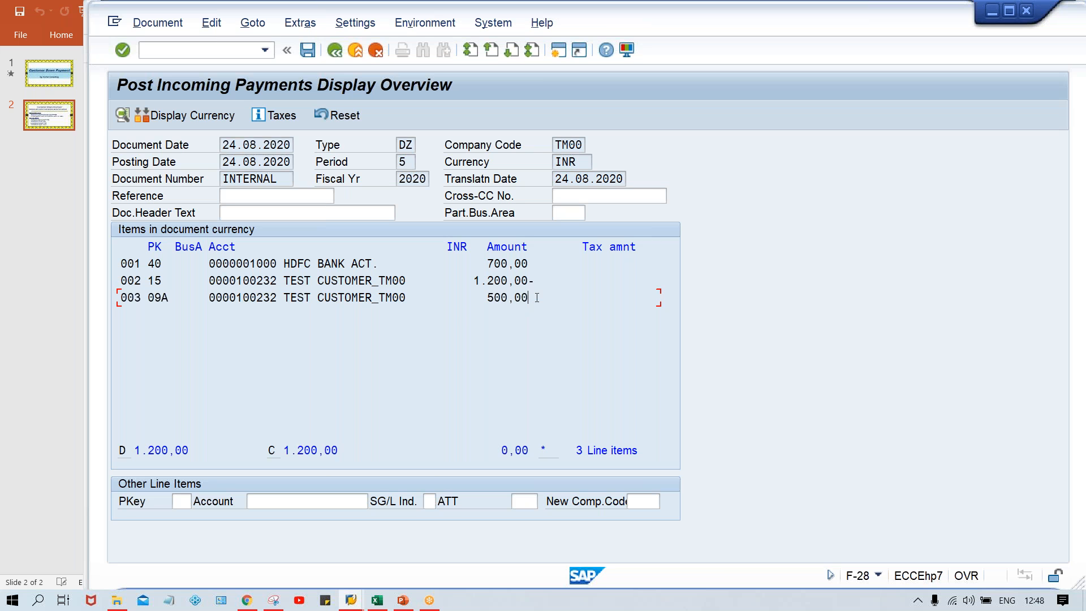
pyautogui.moveTo(532, 305); pyautogui.dragTo(419, 304)
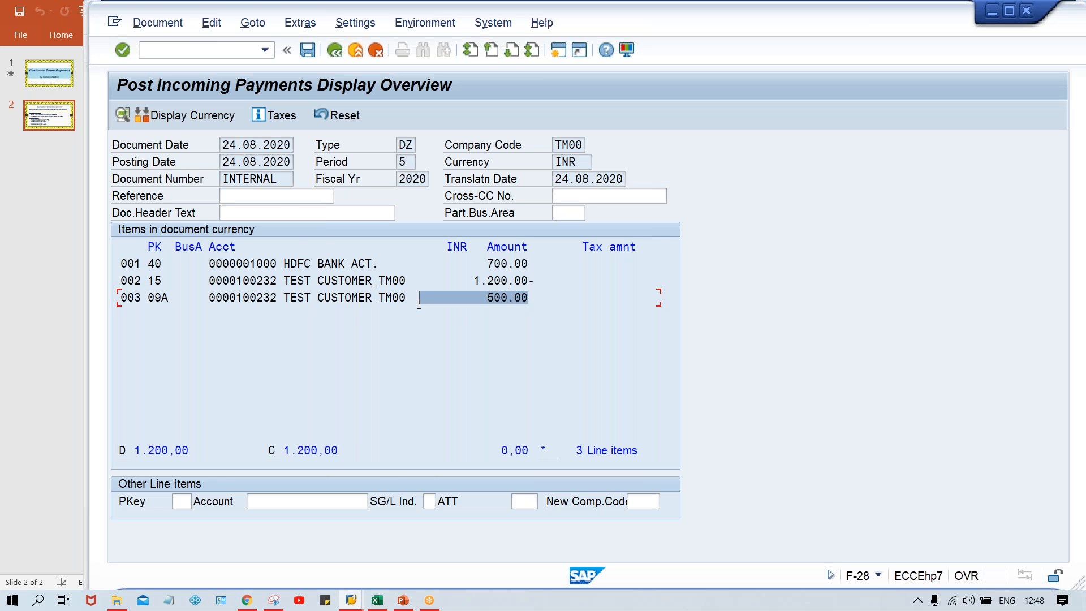
# Switch to the other SAP session, run transaction FBL5N and display the customer's open items to check the invoice and down payment.
pyautogui.hotkey('alt', 'Tab')
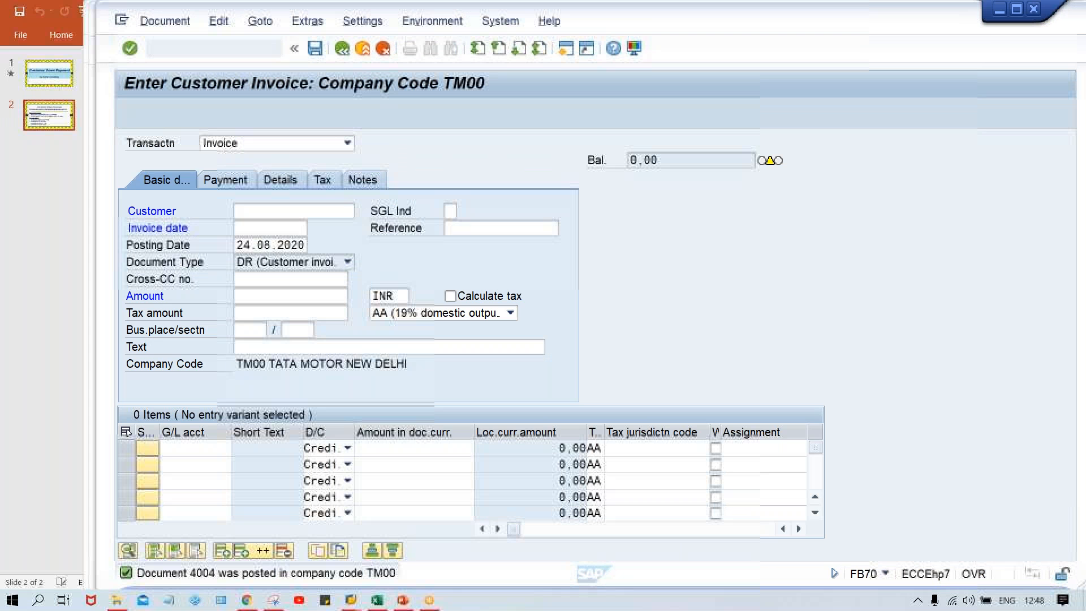
pyautogui.click(236, 48)
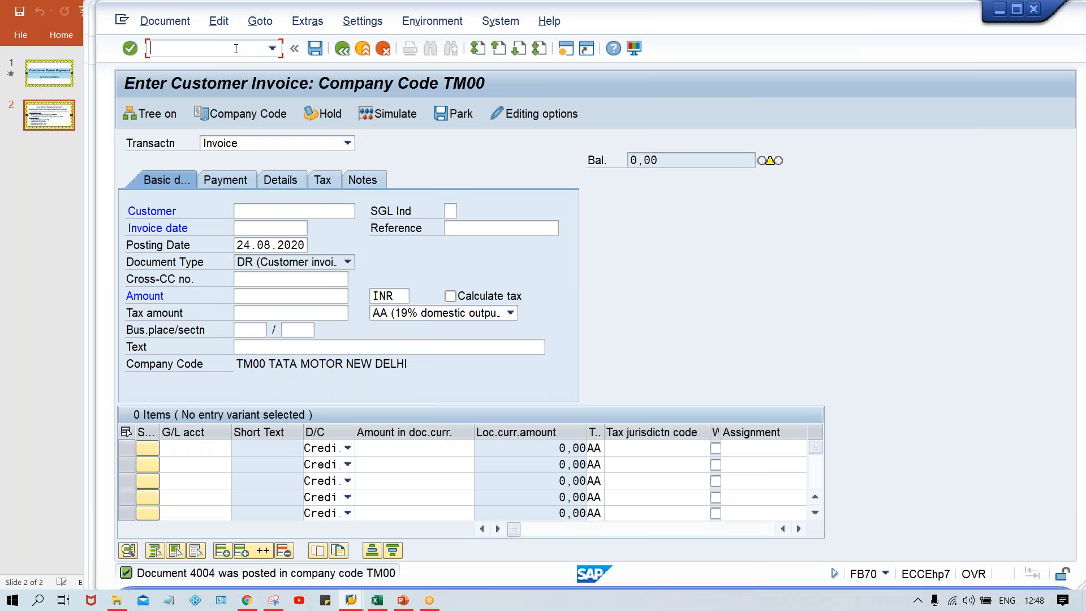
pyautogui.write('/NFBL5N')
pyautogui.press('Return')
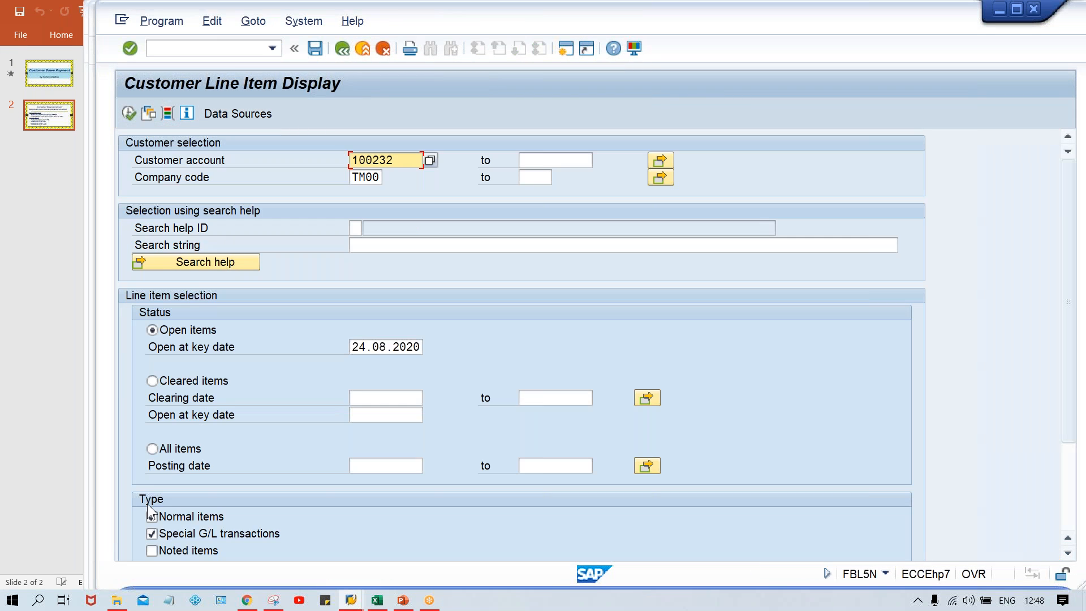
pyautogui.click(128, 114)
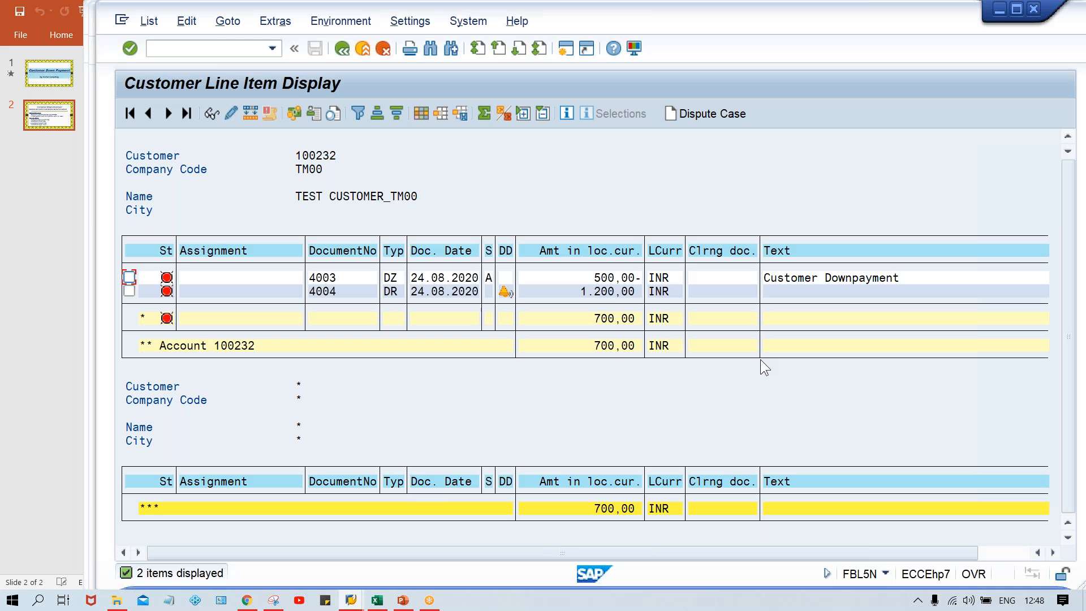
pyautogui.click(602, 295)
# Return to the simulated incoming payment, check the bank line's amount and post the document.
pyautogui.hotkey('alt', 'Tab')
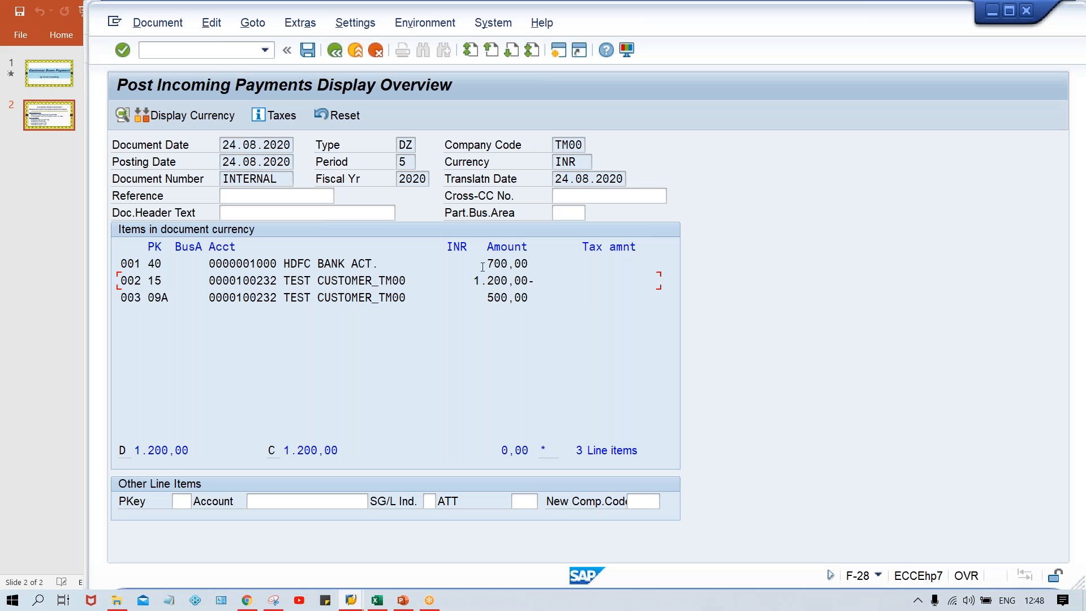
pyautogui.moveTo(482, 267); pyautogui.dragTo(542, 262)
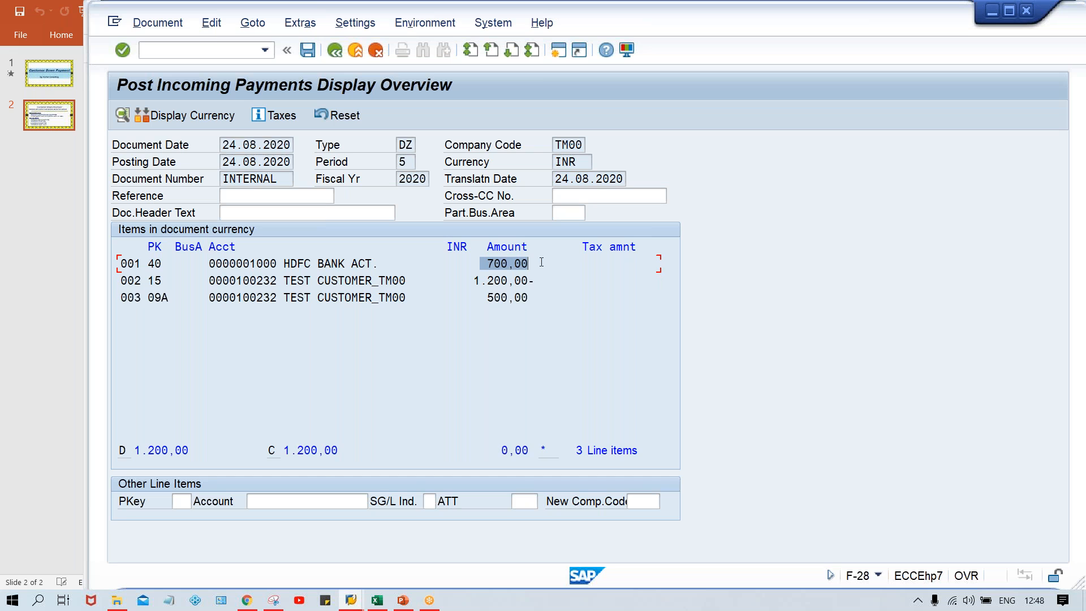
pyautogui.click(556, 262)
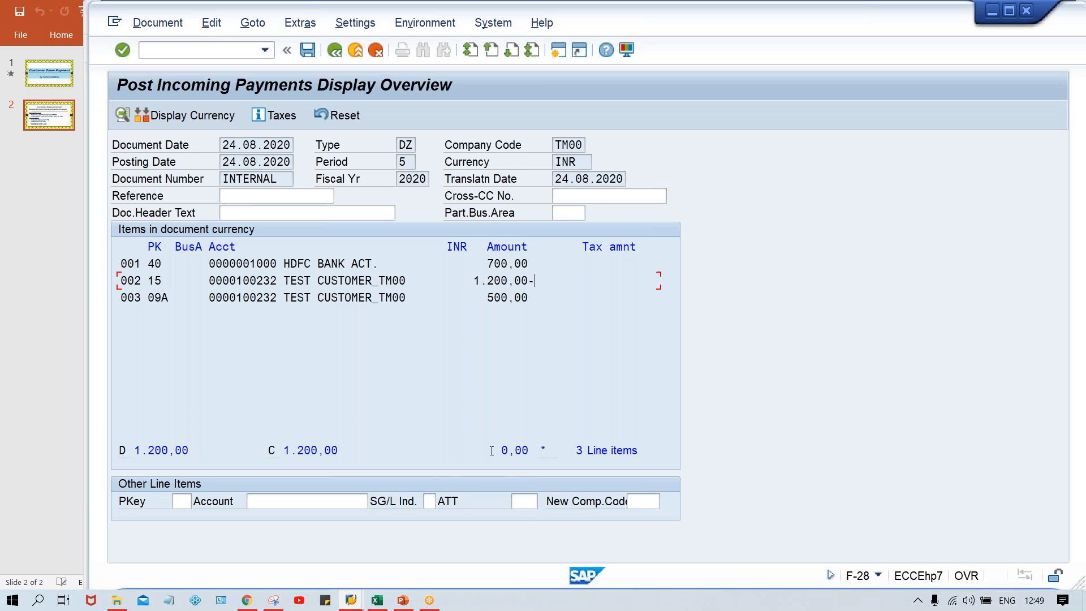
pyautogui.hotkey('ctrl', 's')
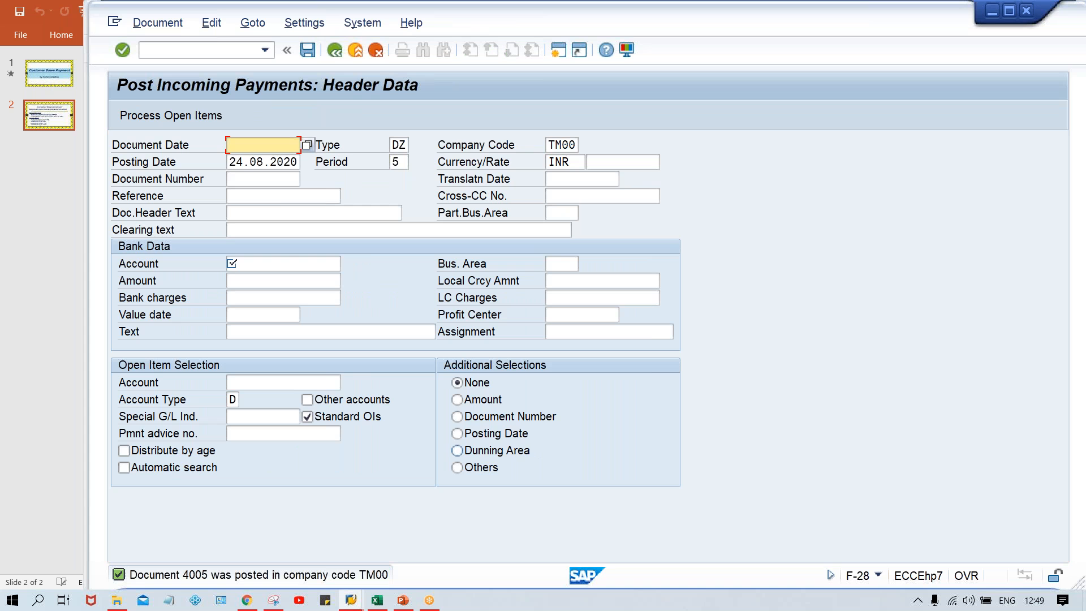
# Switch back to the customer line item display, refresh the open items list and close the information message.
pyautogui.hotkey('alt', 'Tab')
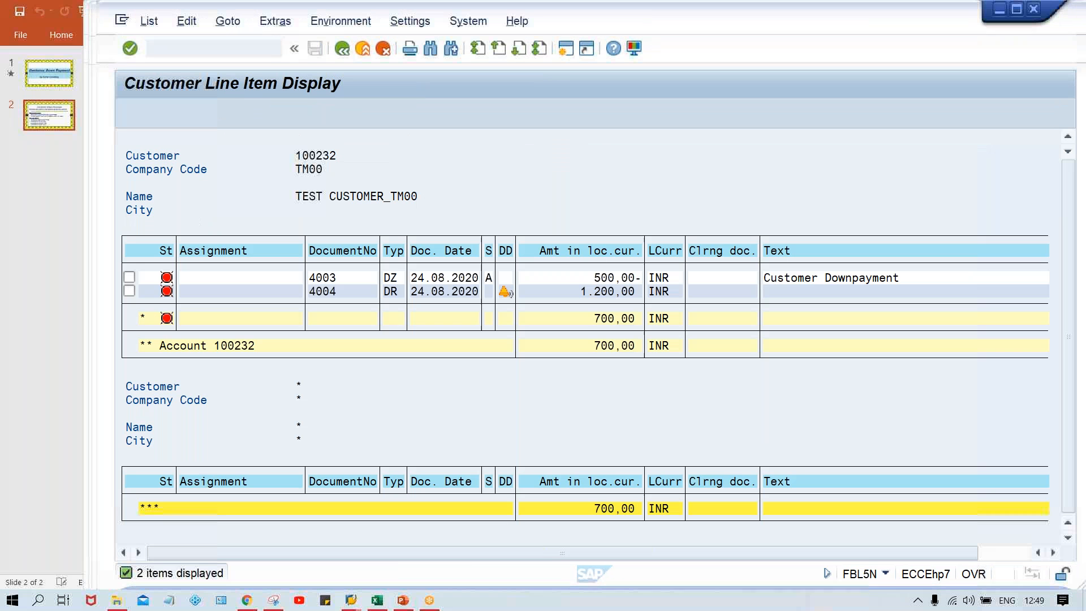
pyautogui.click(149, 22)
pyautogui.click(163, 61)
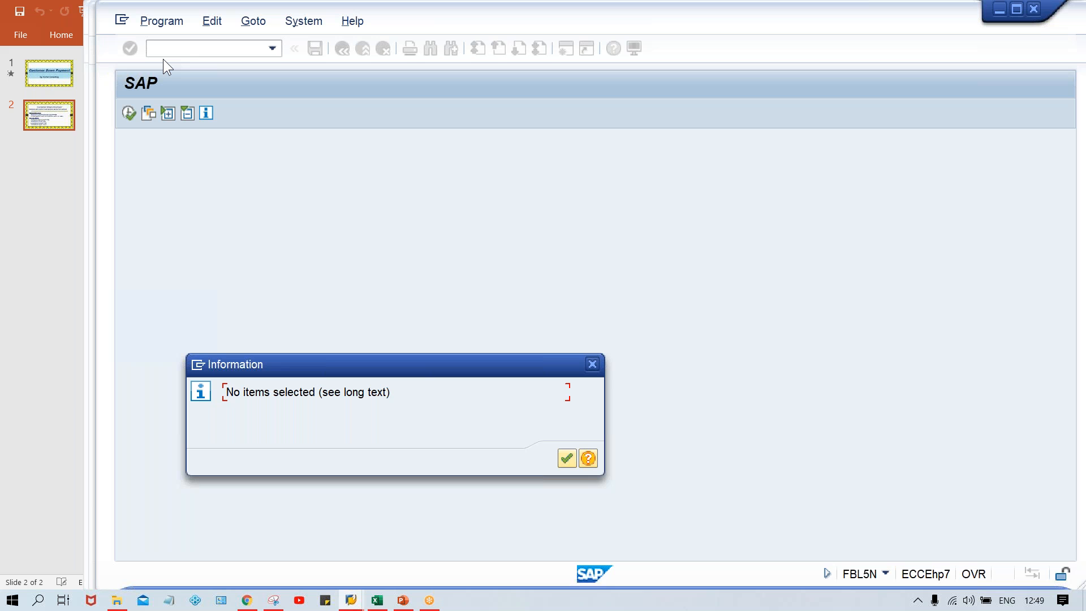
pyautogui.press('Return')
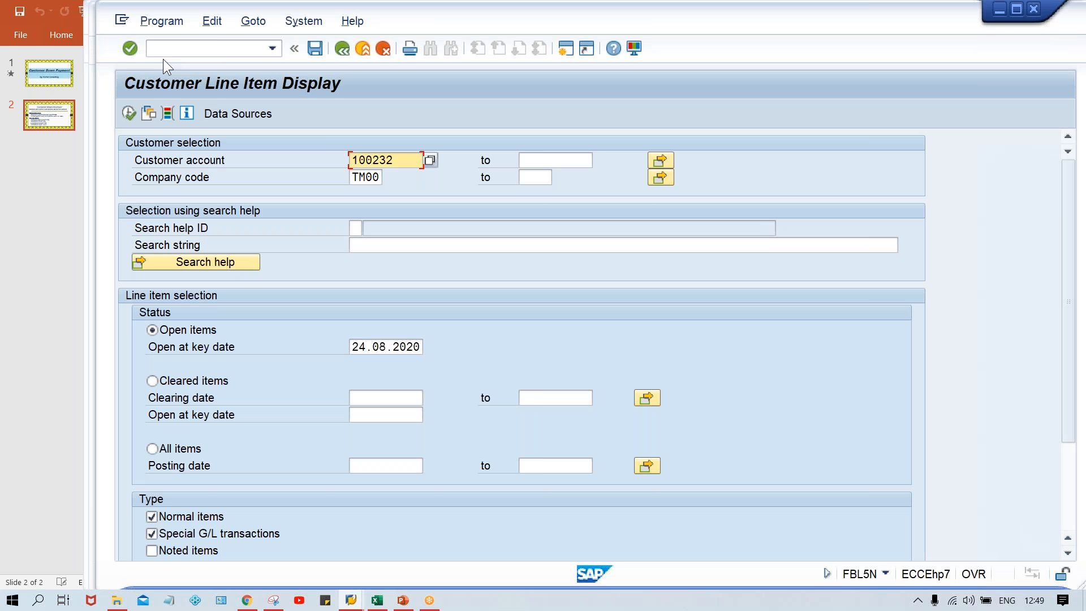